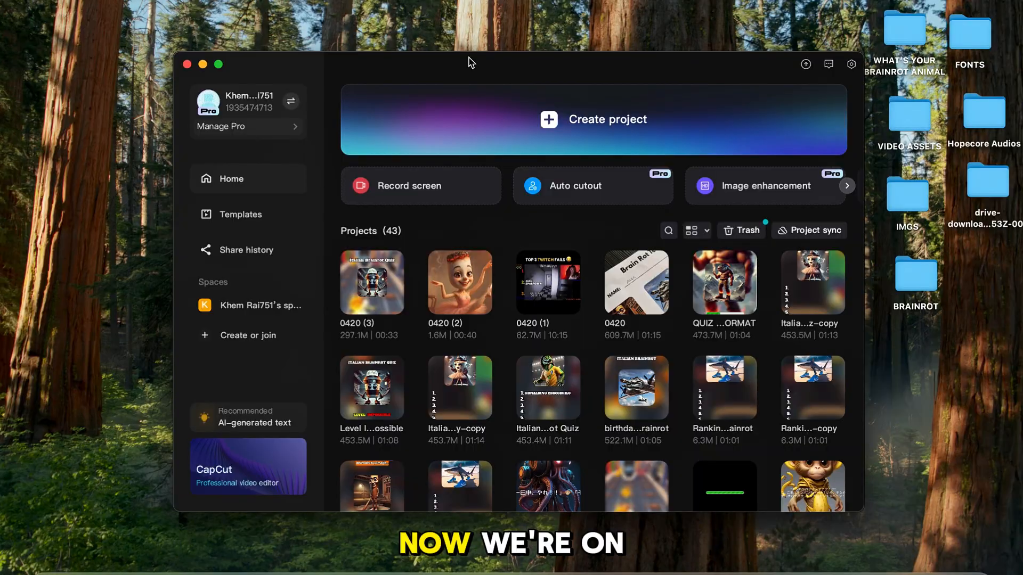
Step: Create a new project and import the BRAINROT folder from the desktop into its media library
left_click(540, 128)
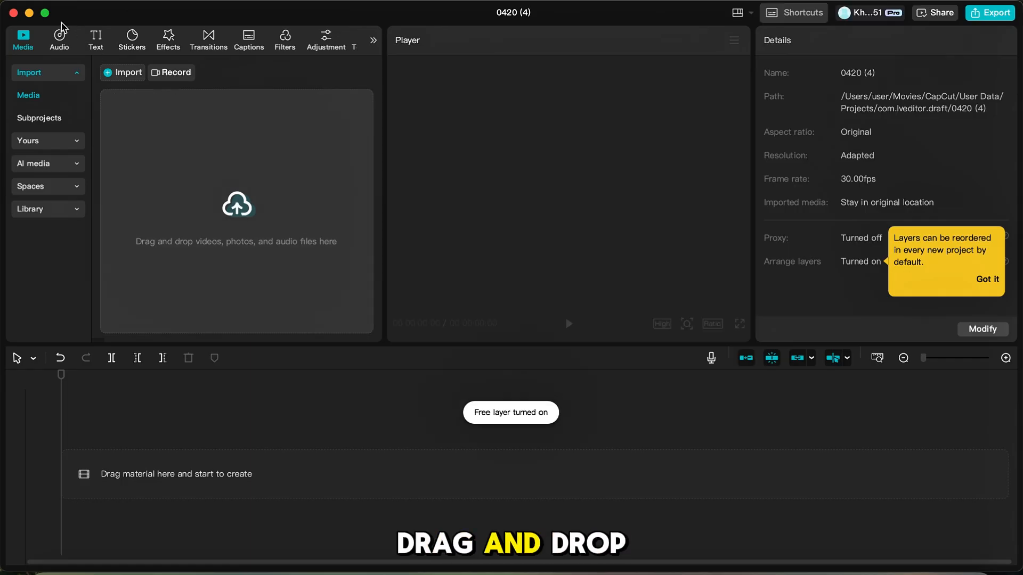
left_click(45, 13)
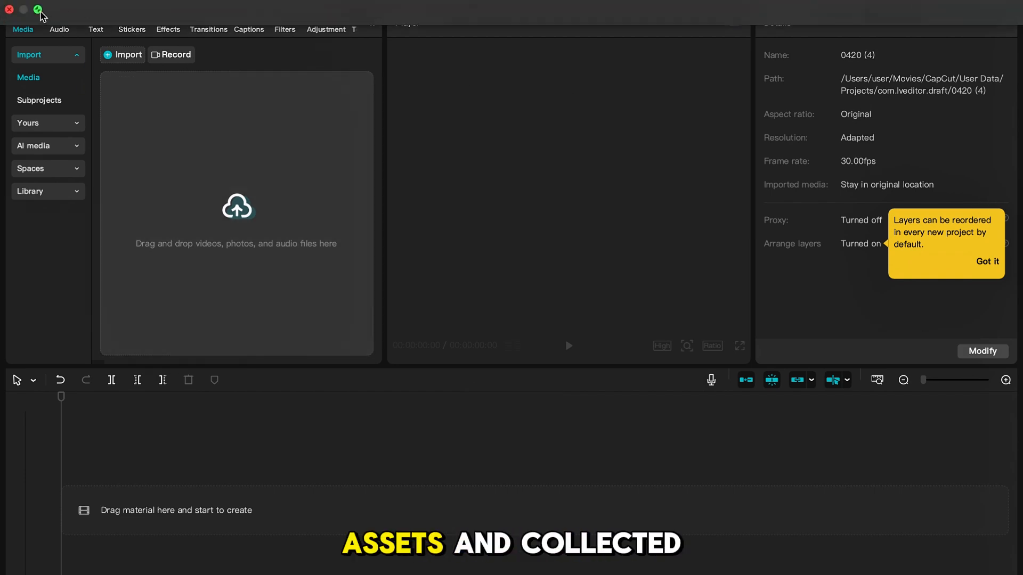
left_click(38, 9)
left_click_drag(919, 274, 266, 194)
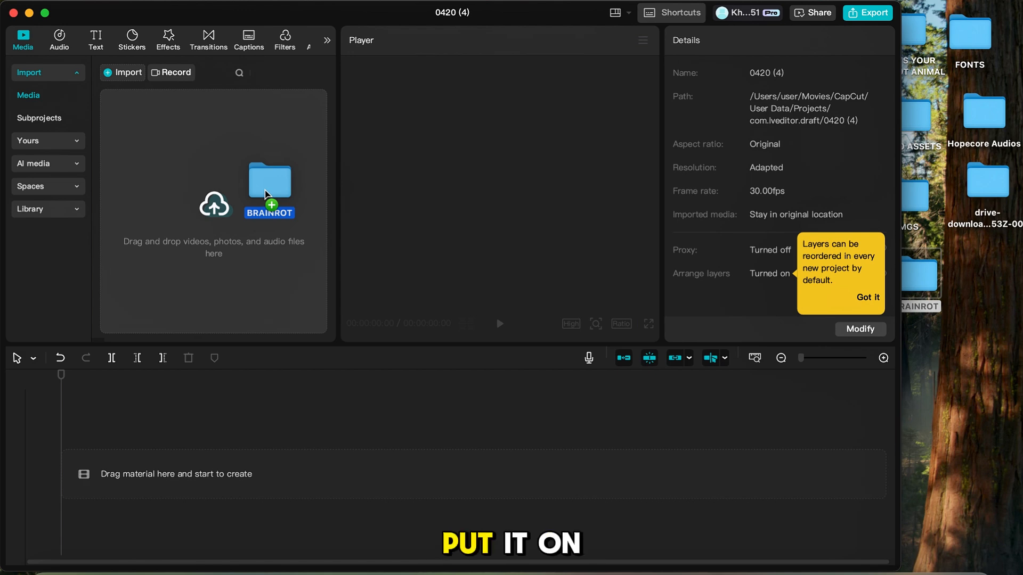
left_click_drag(254, 196, 253, 195)
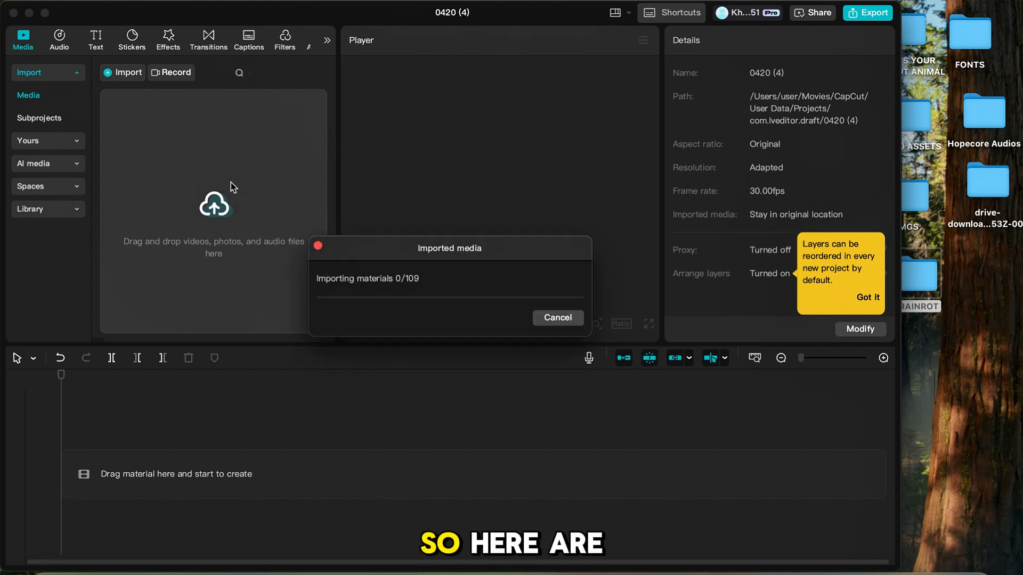
left_click(46, 13)
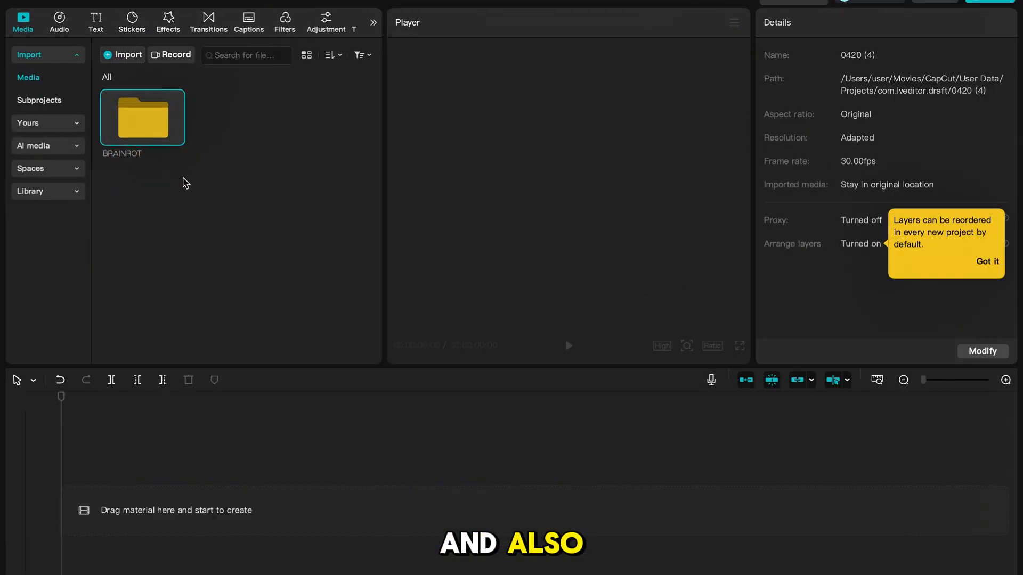
Step: Place 0402 (2).mov from the BRAINROT folder at the start of the timeline as the background video and skim its opening
double_click(145, 129)
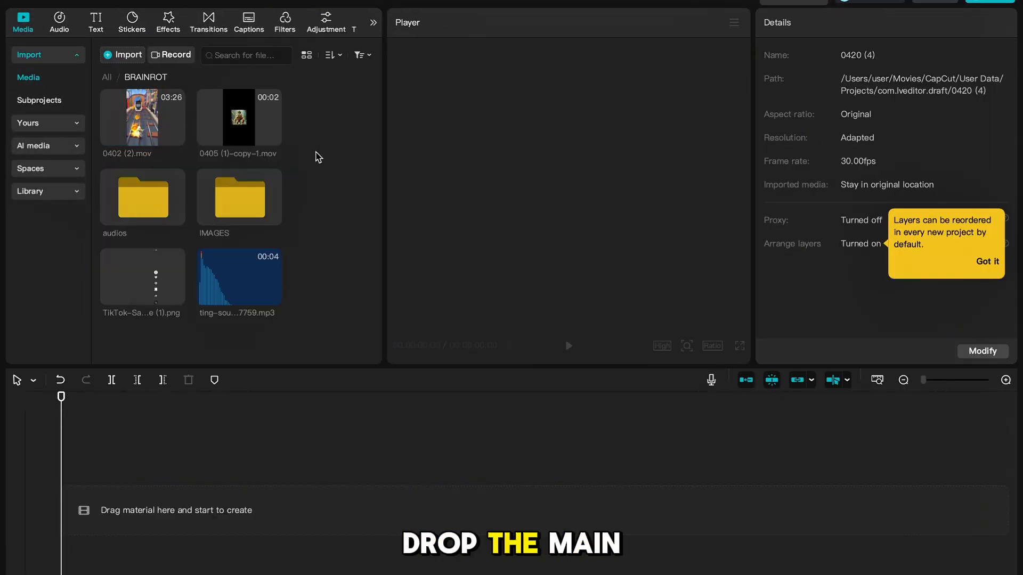
left_click_drag(139, 117, 126, 457)
left_click(171, 428)
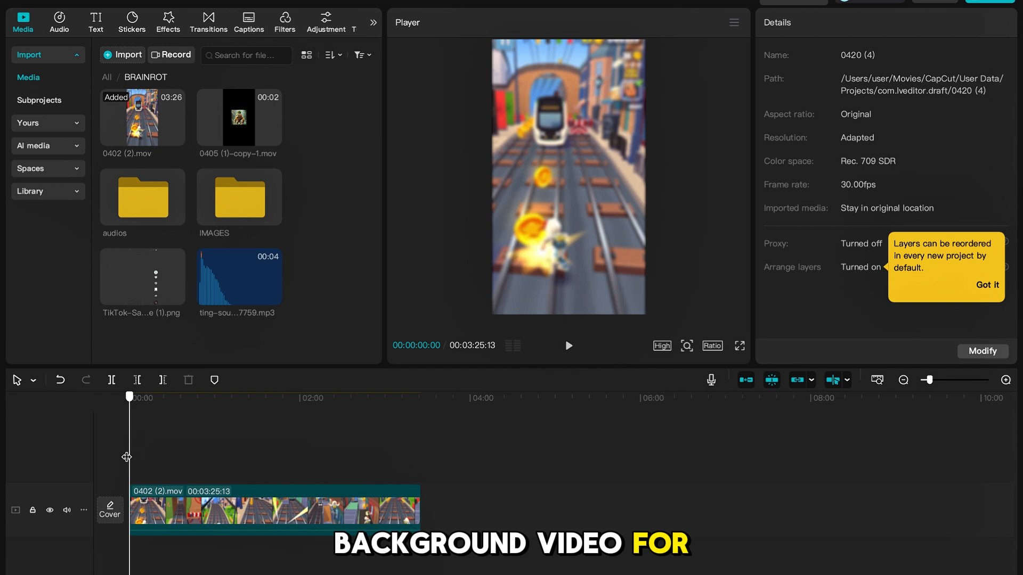
left_click(949, 380)
left_click(176, 450)
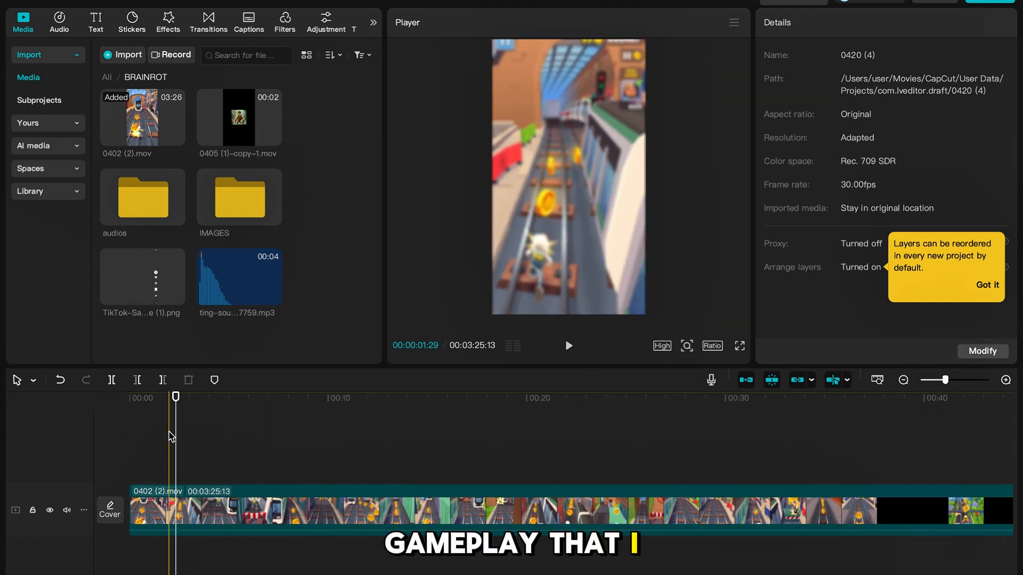
left_click_drag(175, 434, 89, 481)
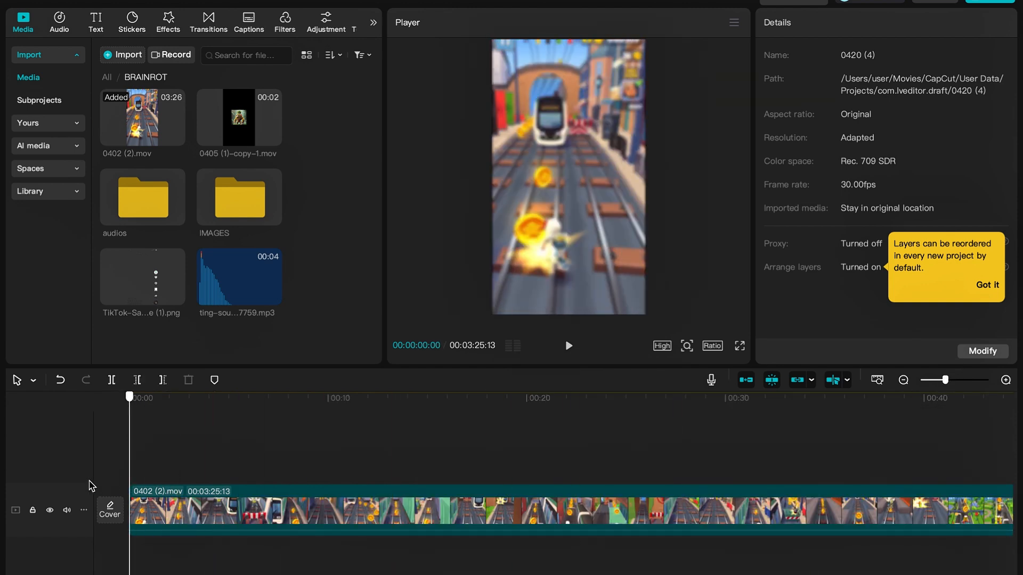
Step: Find the Blur video effect, apply it to the background clip and check the first few seconds
left_click(168, 23)
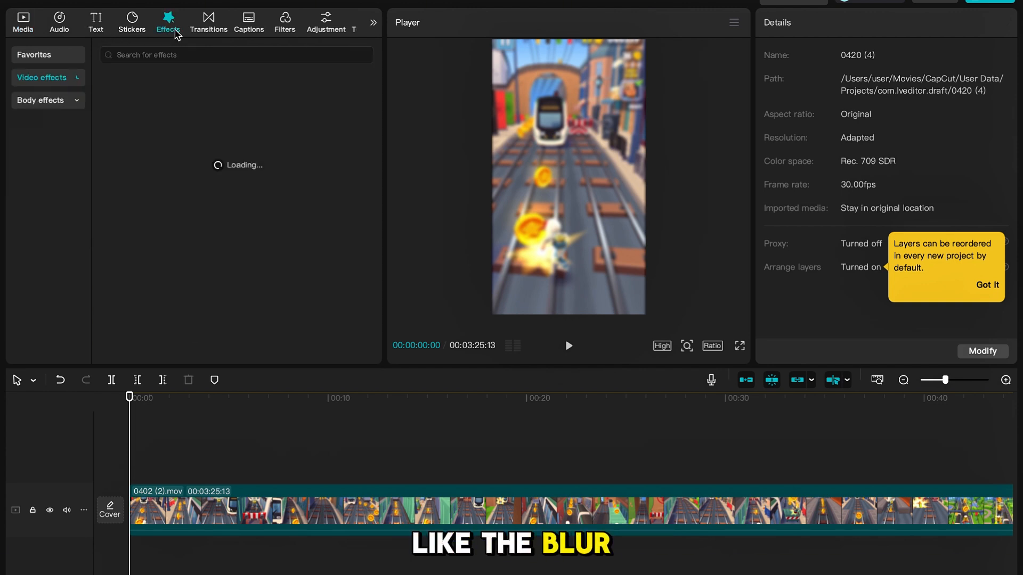
left_click(196, 55)
type("bl")
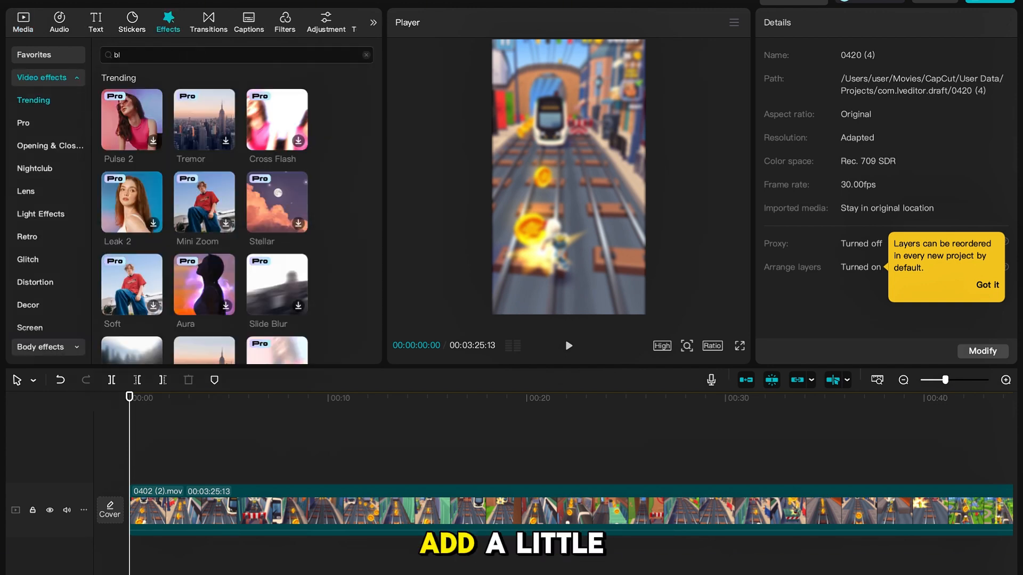
type("ur")
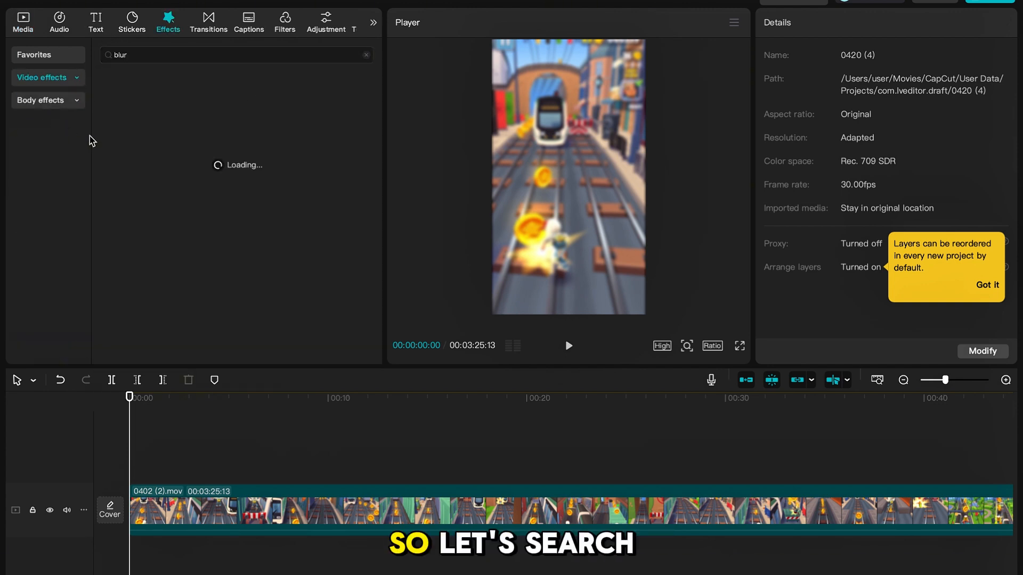
left_click_drag(131, 122, 149, 529)
left_click(215, 460)
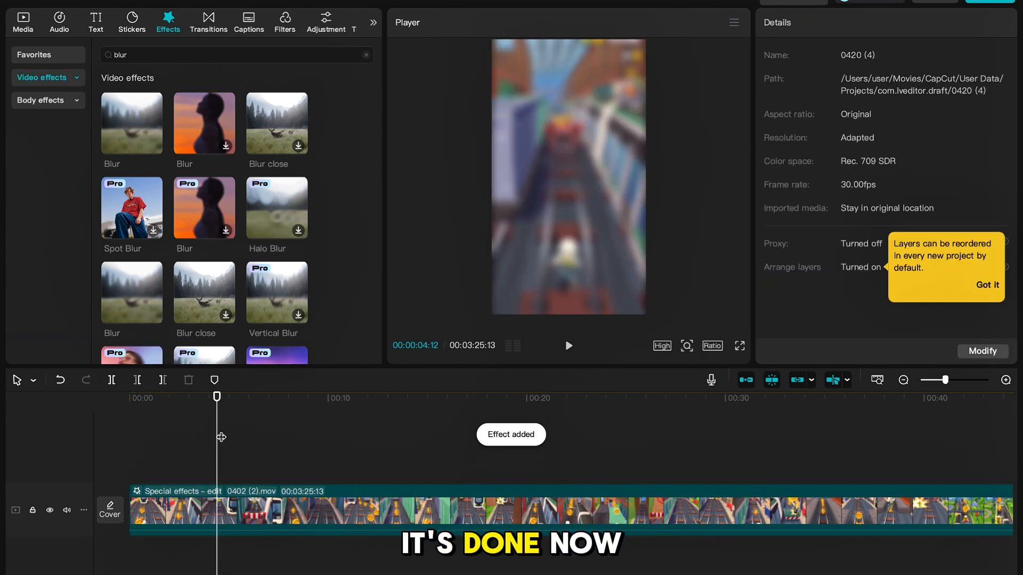
left_click_drag(221, 437, 96, 434)
left_click(169, 426)
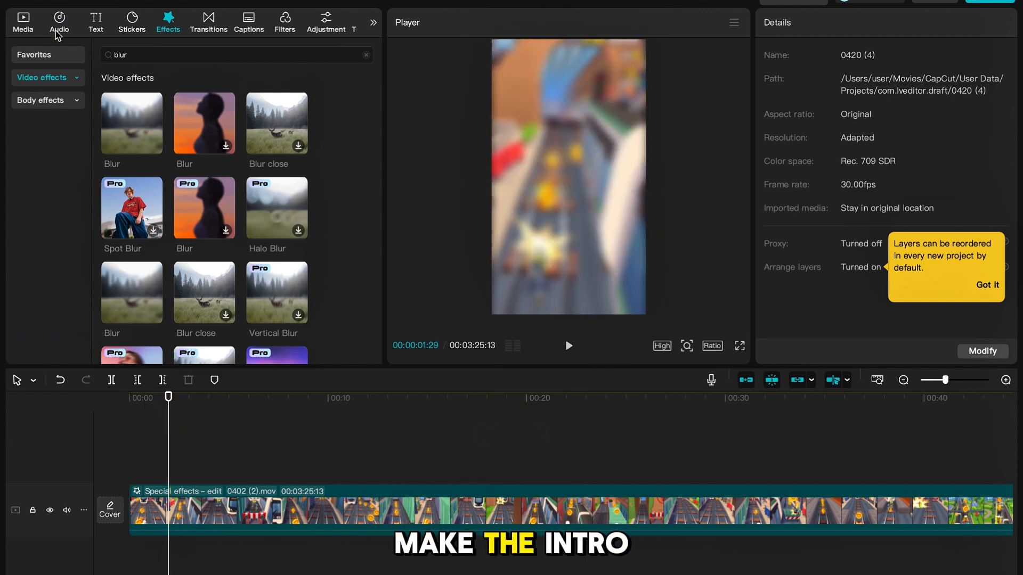
Step: Overlay 0405 (1)-copy-1.mov above the background clip at the start of the timeline and preview it
left_click(30, 33)
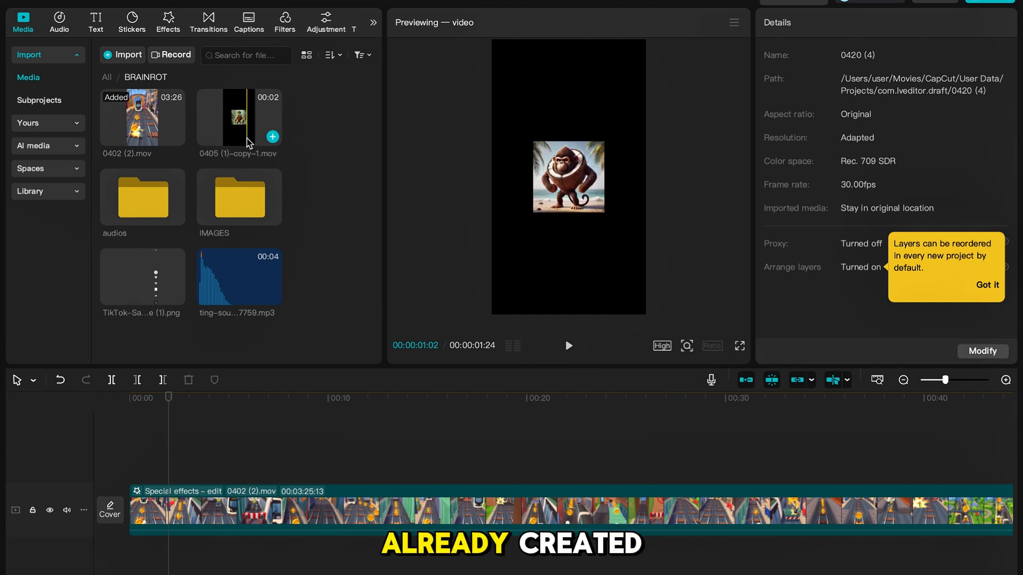
left_click_drag(248, 133, 144, 462)
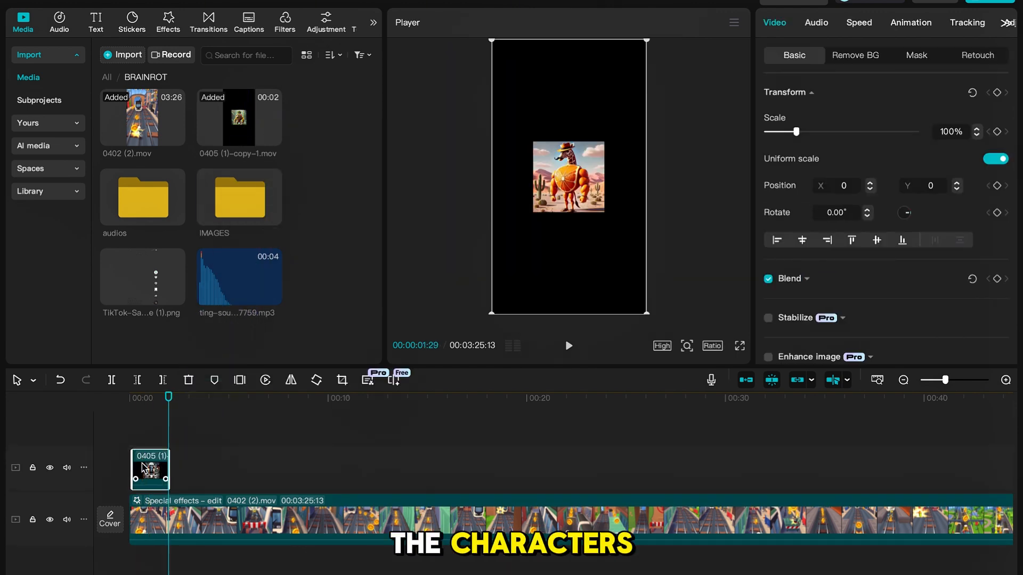
left_click(149, 440)
key("space")
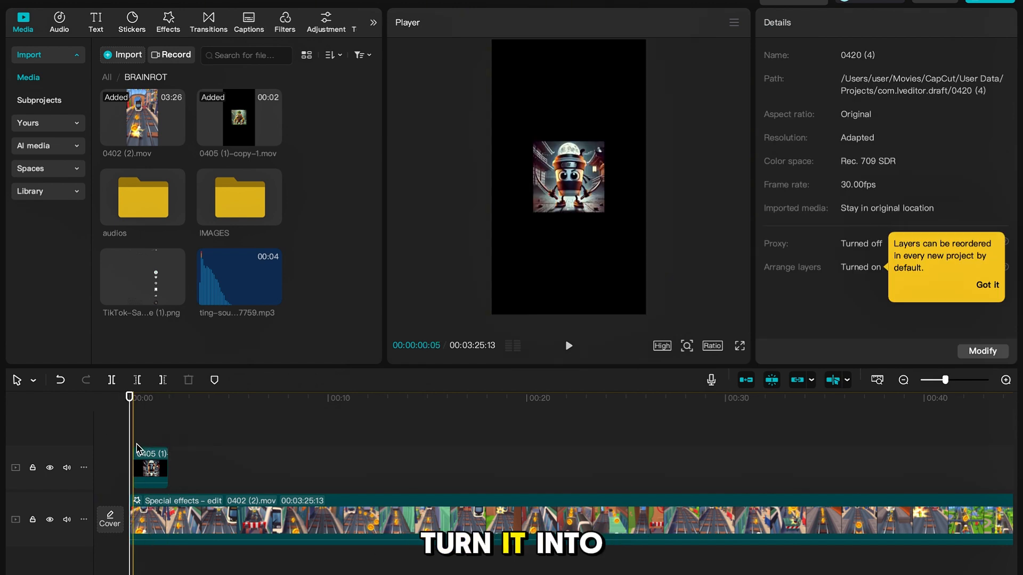
key("space")
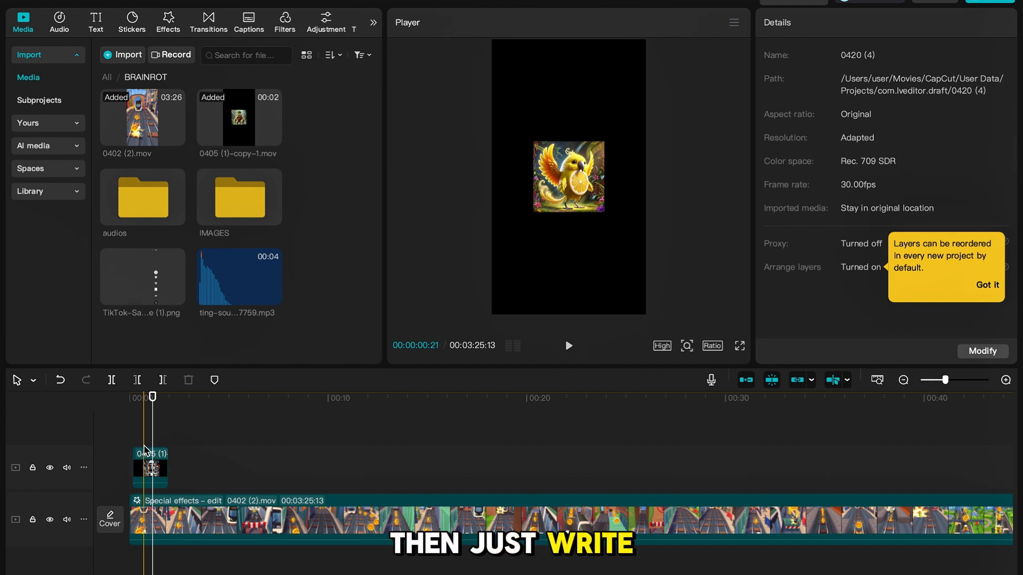
Step: Mask the overlay clip with a rounded rectangle fitted to the character image, and scale the clip up slightly
left_click(145, 453)
left_click(914, 59)
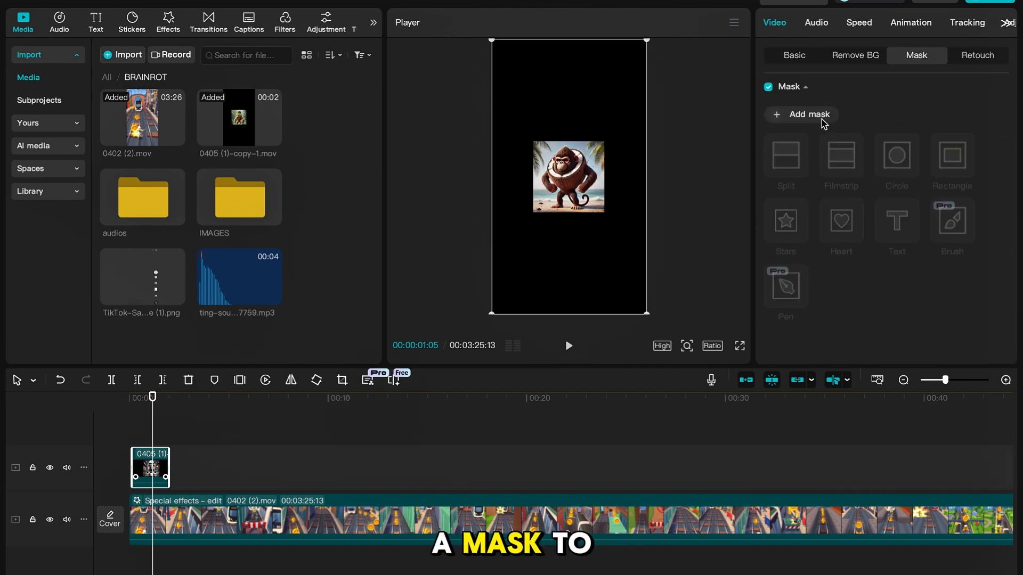
left_click(822, 120)
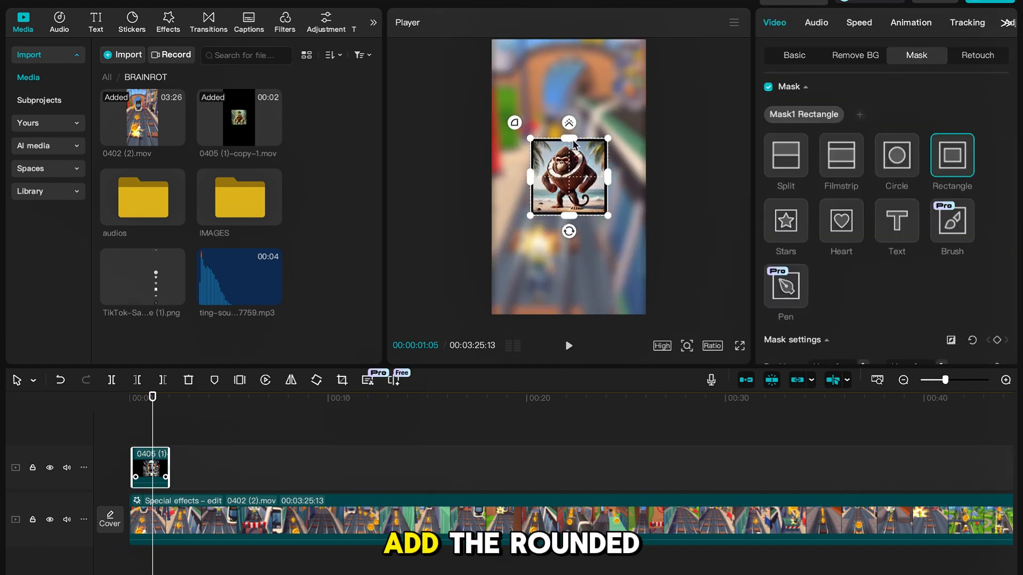
left_click_drag(515, 123, 512, 118)
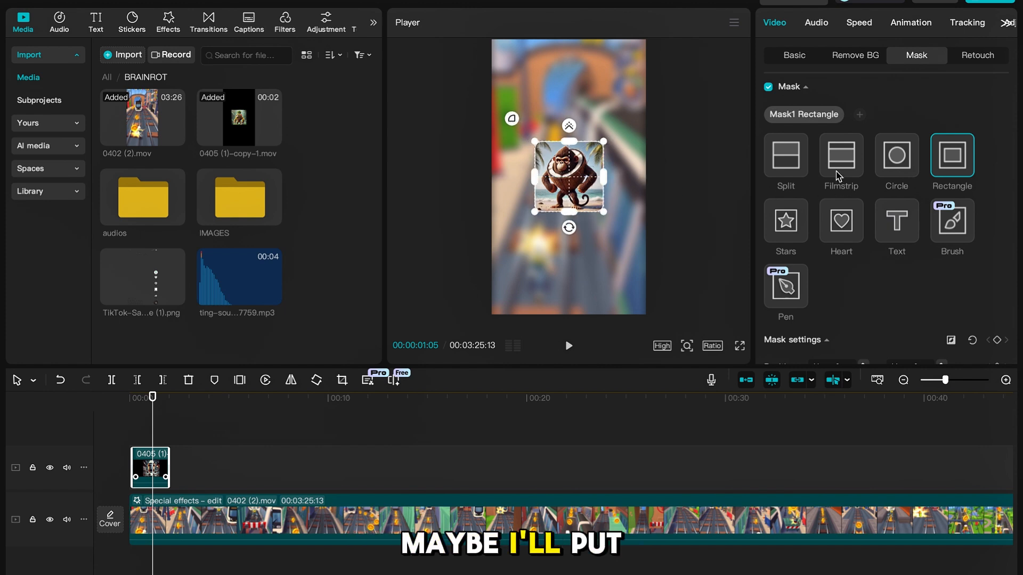
left_click(794, 56)
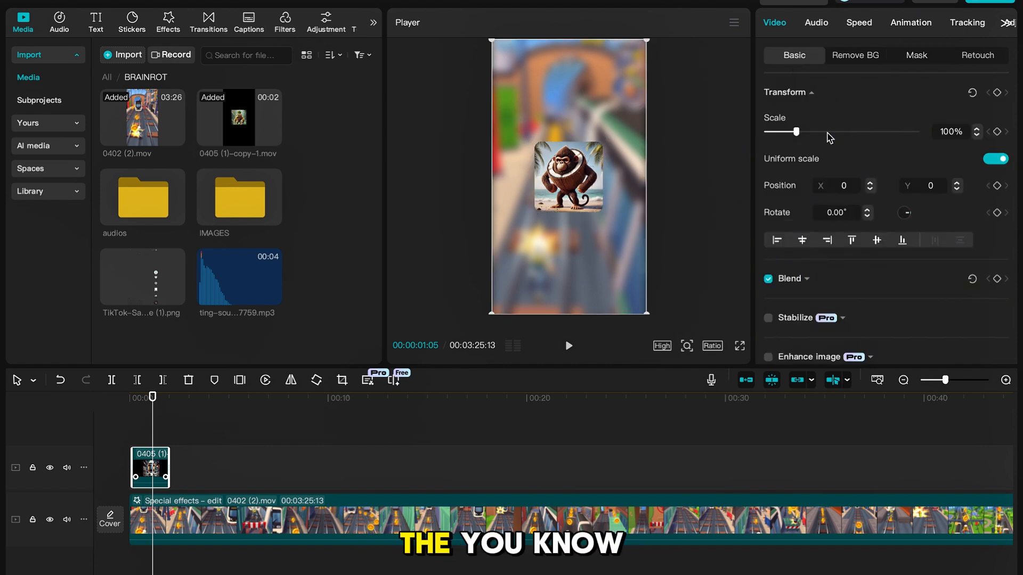
left_click_drag(827, 133, 808, 138)
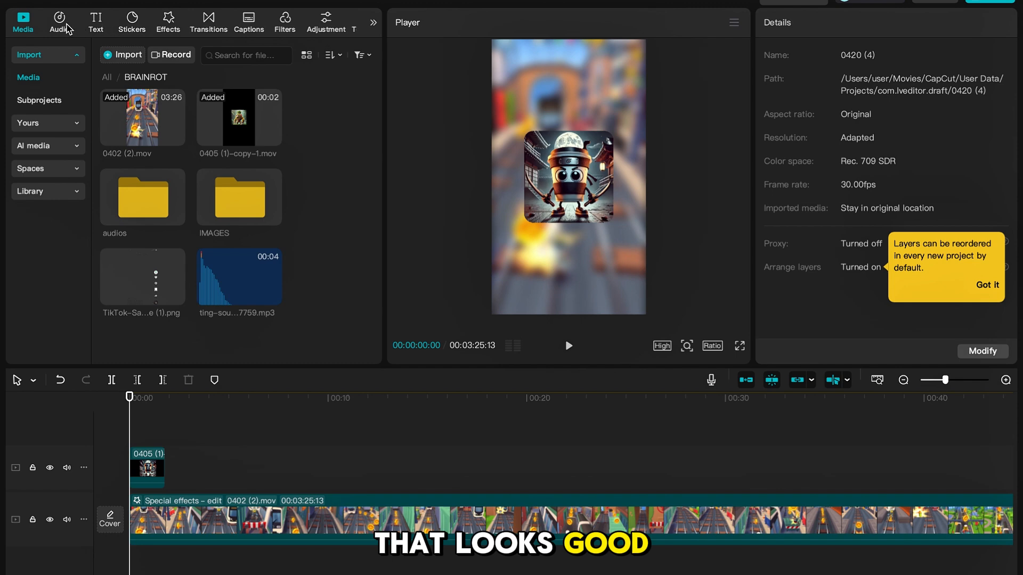
Step: Search the sound effects for "shutter" and add the "camera shutter sound 8 burst shots" effect beneath the video tracks
left_click(63, 24)
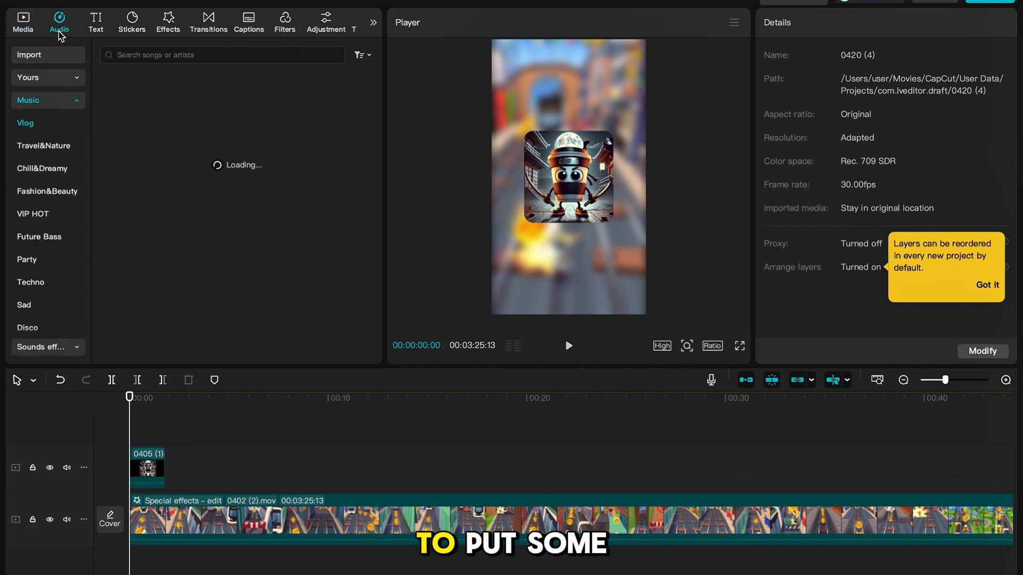
left_click(37, 100)
left_click(57, 127)
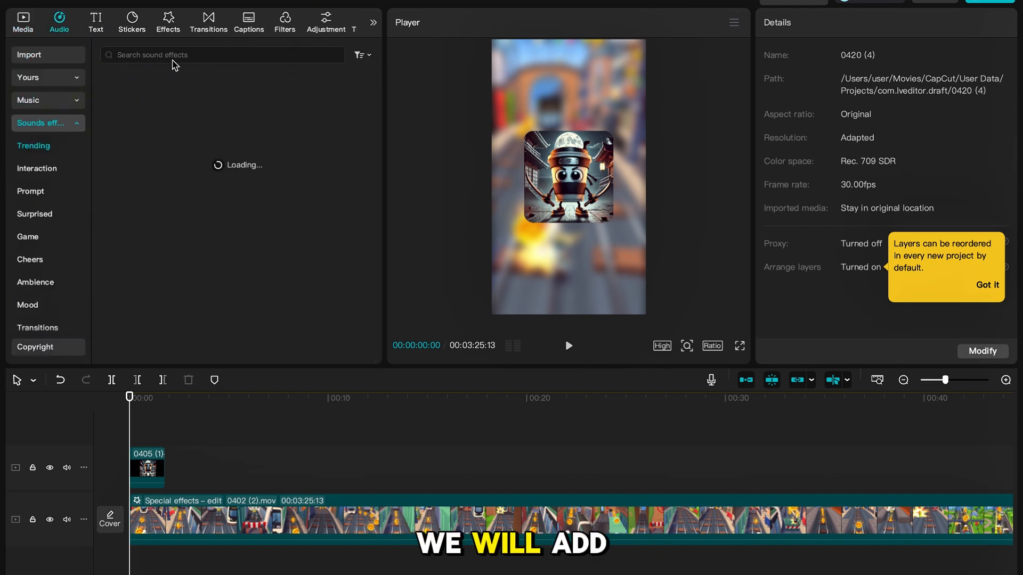
left_click(174, 57)
type("shutter")
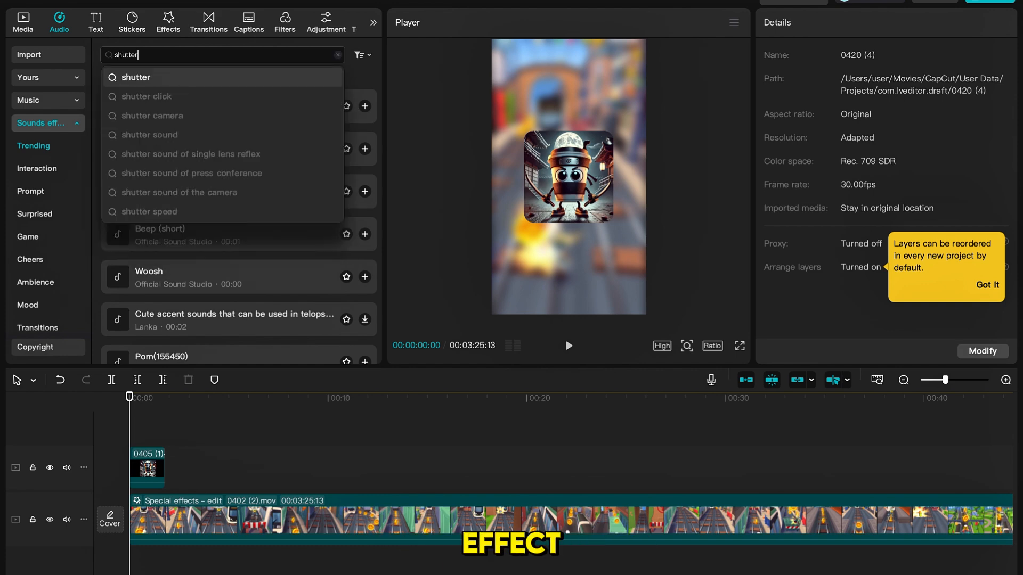
key("Return")
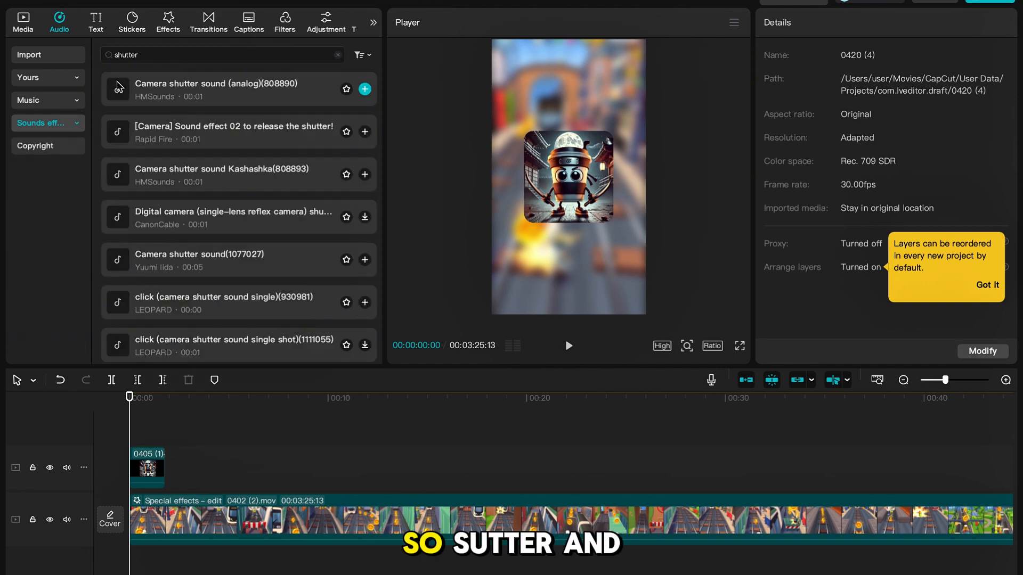
scroll(229, 297, "down", 3)
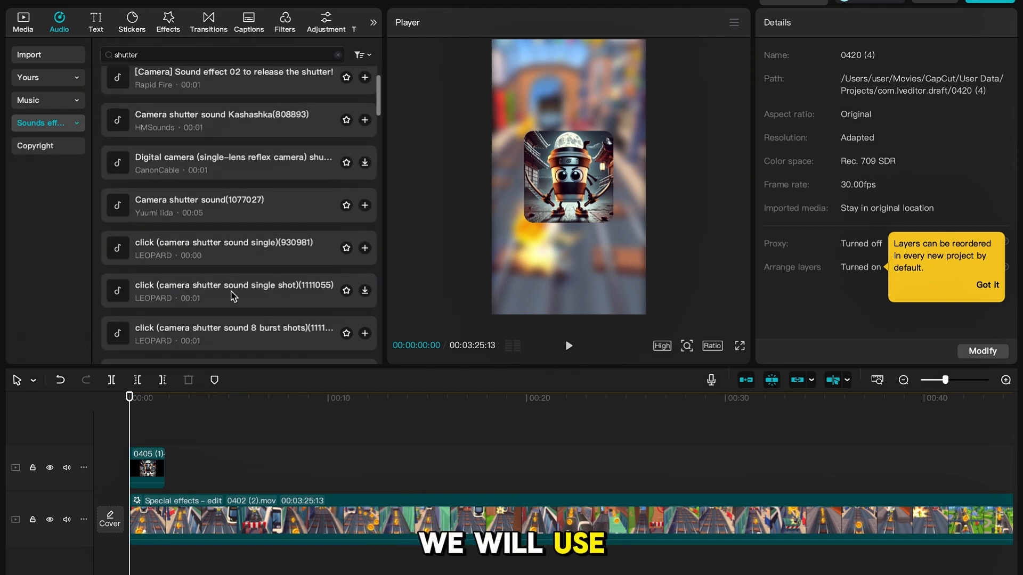
left_click_drag(240, 327, 143, 556)
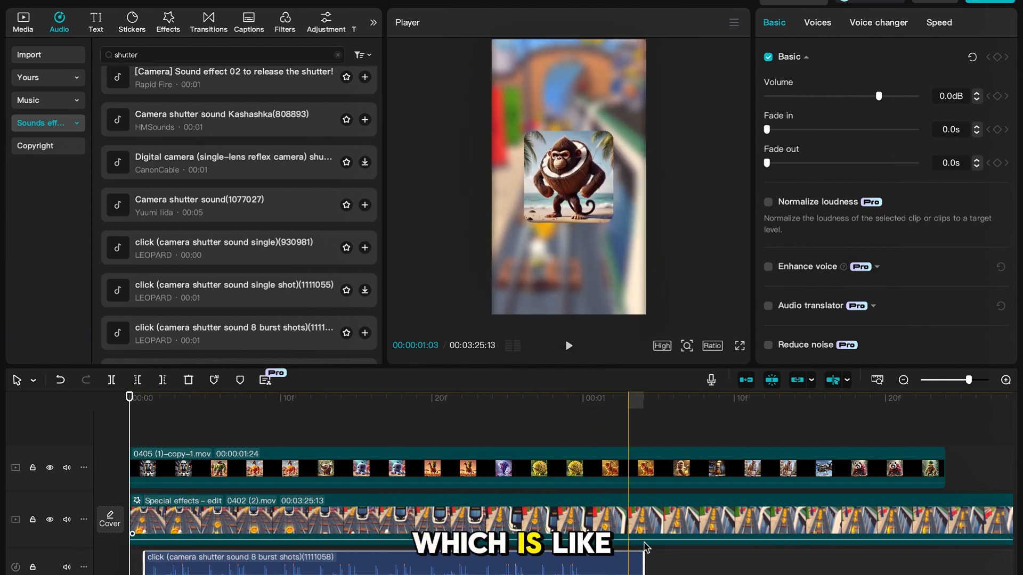
Step: Trim the end of the shutter sound clip and move it to the very start of the timeline
left_click_drag(642, 566, 582, 565)
left_click_drag(416, 566, 388, 565)
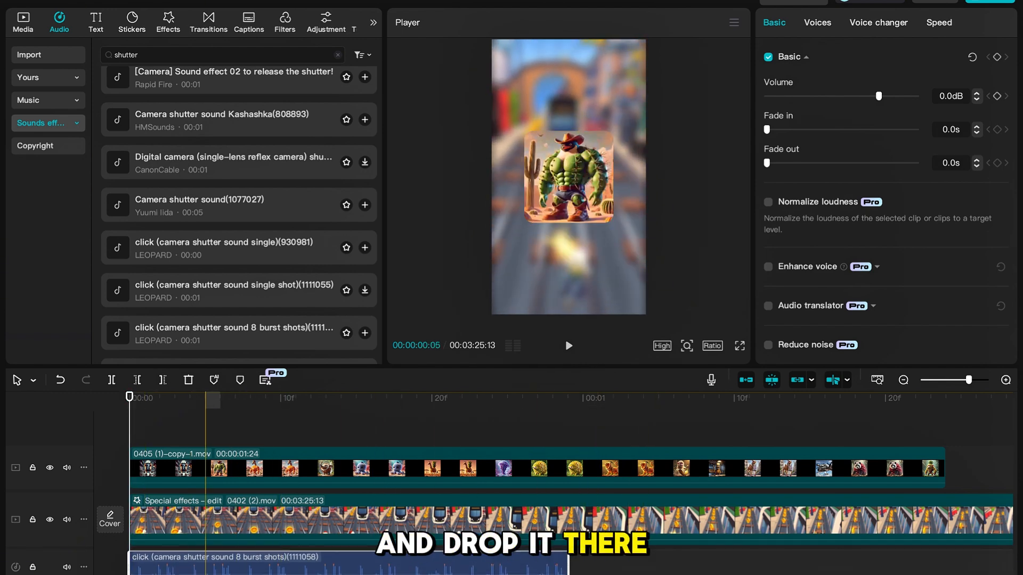
left_click(175, 426)
Step: Duplicate the trimmed shutter sound and place the copy directly after the original on the same audio track
left_click(183, 566)
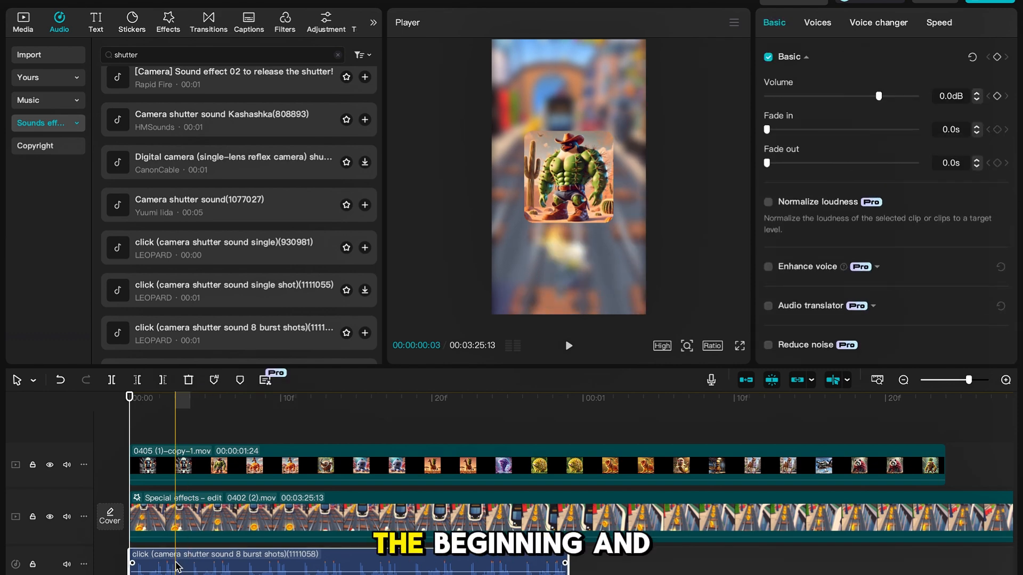
scroll(176, 566, "down", 1)
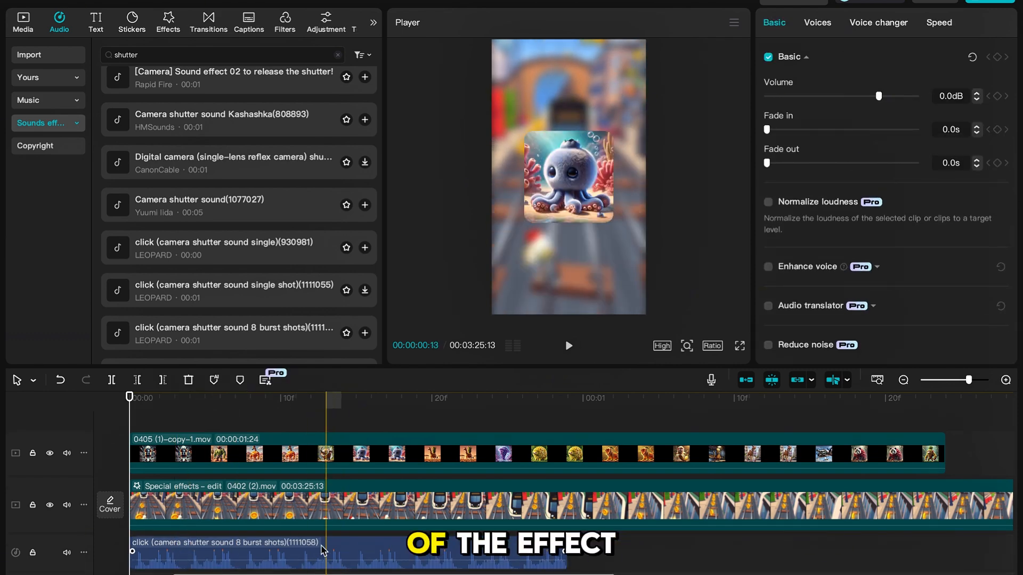
key("super+c")
key("super+v")
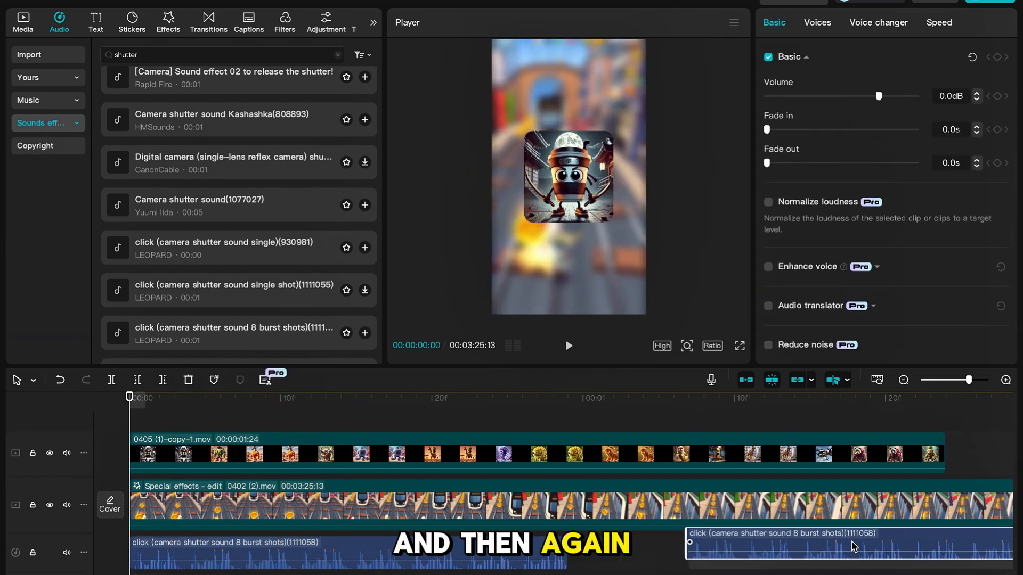
left_click_drag(715, 562, 719, 557)
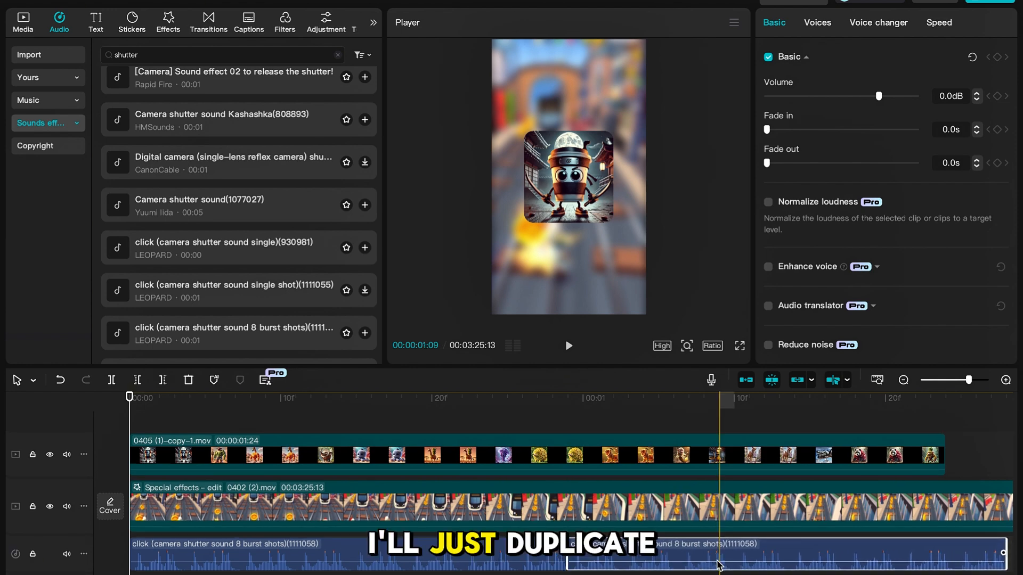
scroll(718, 556, "right", 4)
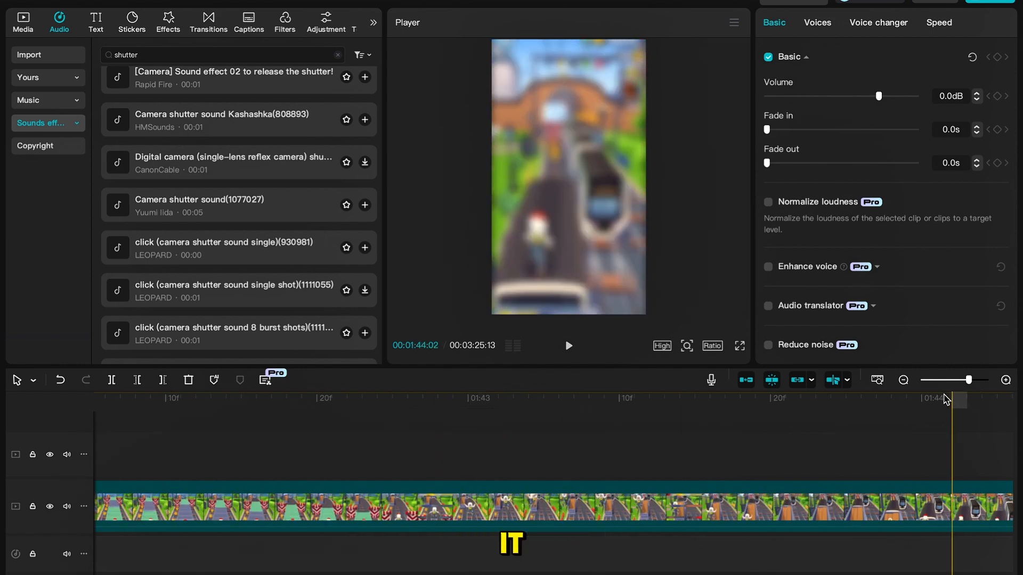
Step: Play the intro from the start of the timeline to check how the shutter sounds match the flashing characters
left_click(937, 380)
scroll(540, 449, "left", 5)
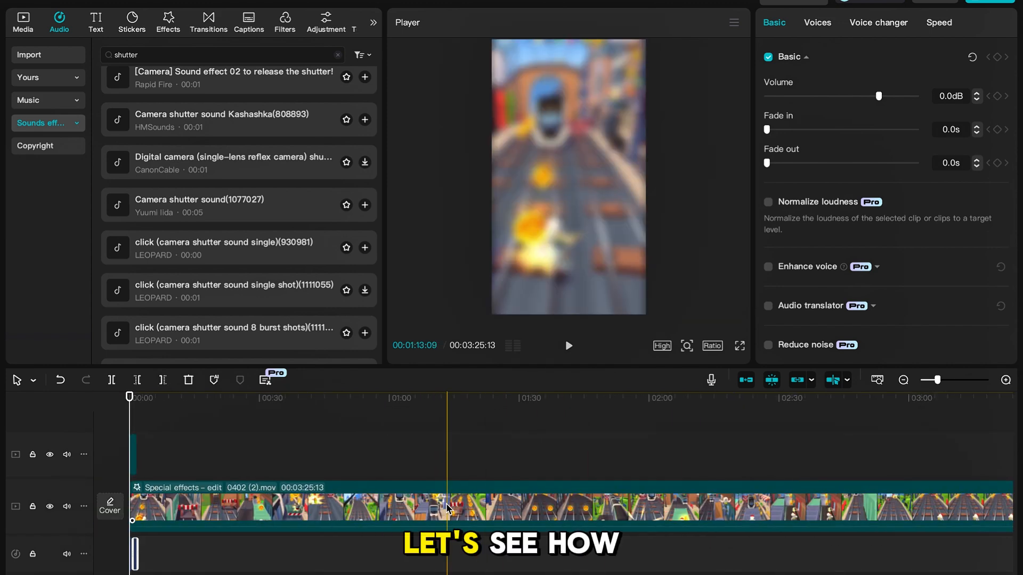
left_click(224, 448)
key("space")
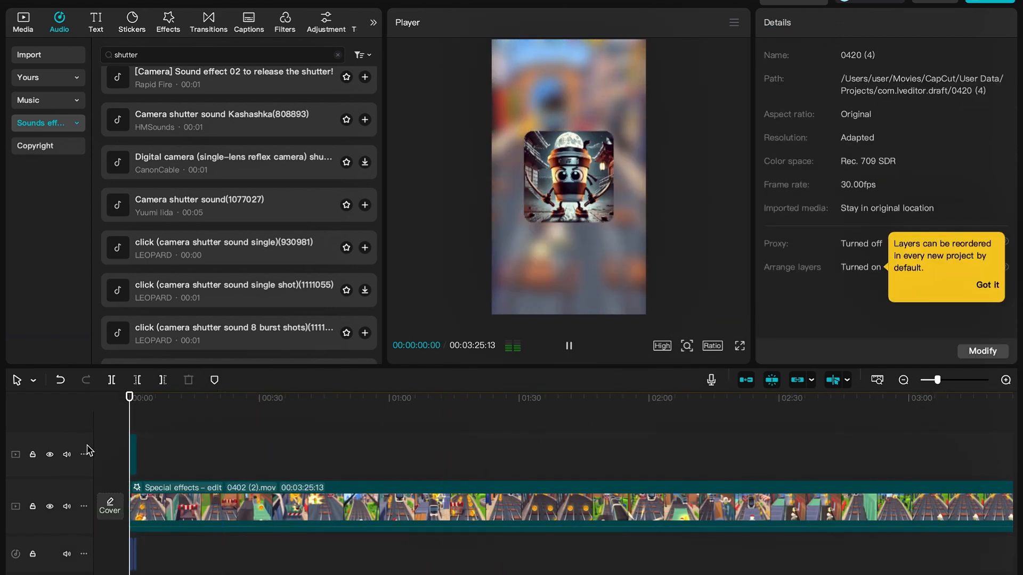
key("space")
Step: Lower the volume of both shutter sound clips to -8.4 dB
left_click(951, 380)
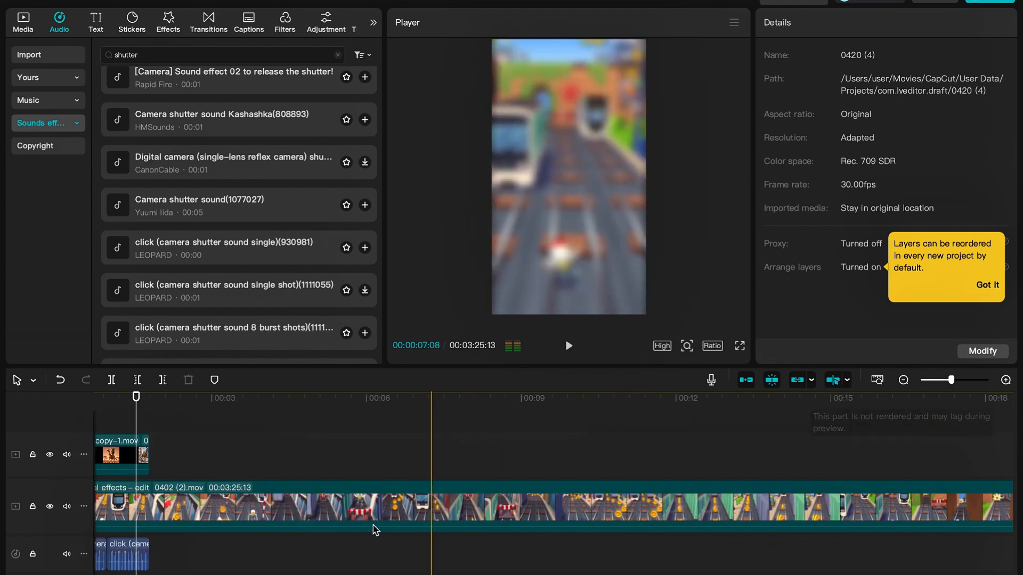
scroll(375, 529, "left", 3)
left_click(141, 557)
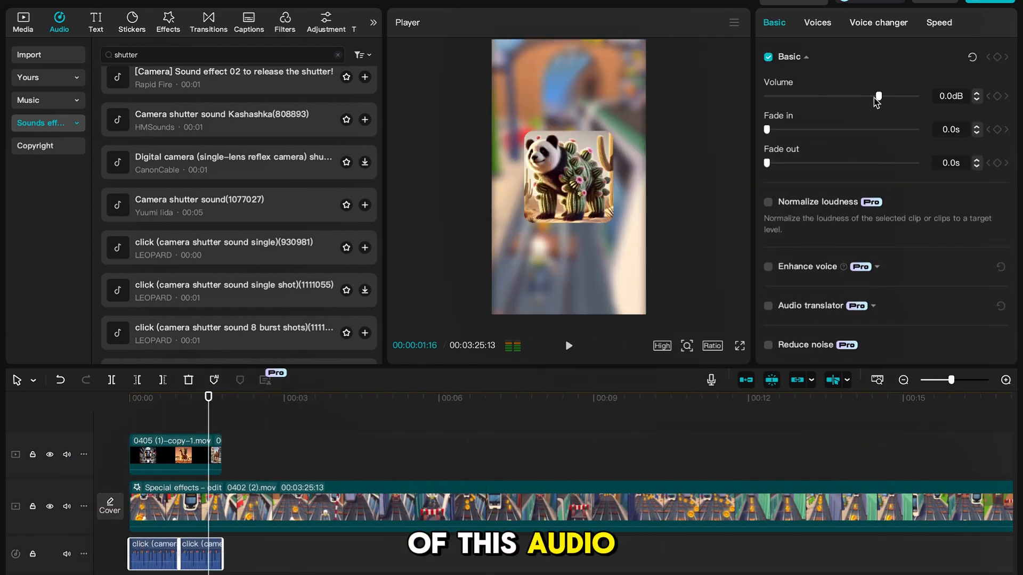
left_click_drag(877, 97, 863, 97)
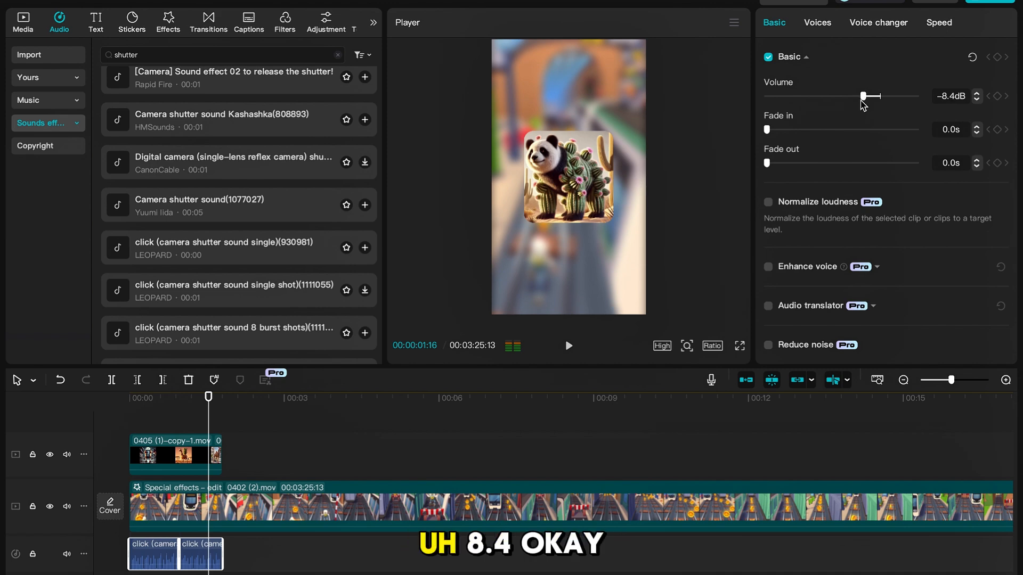
Step: Replay the intro from the beginning to check the shutter sounds at the reduced volume
left_click(216, 418)
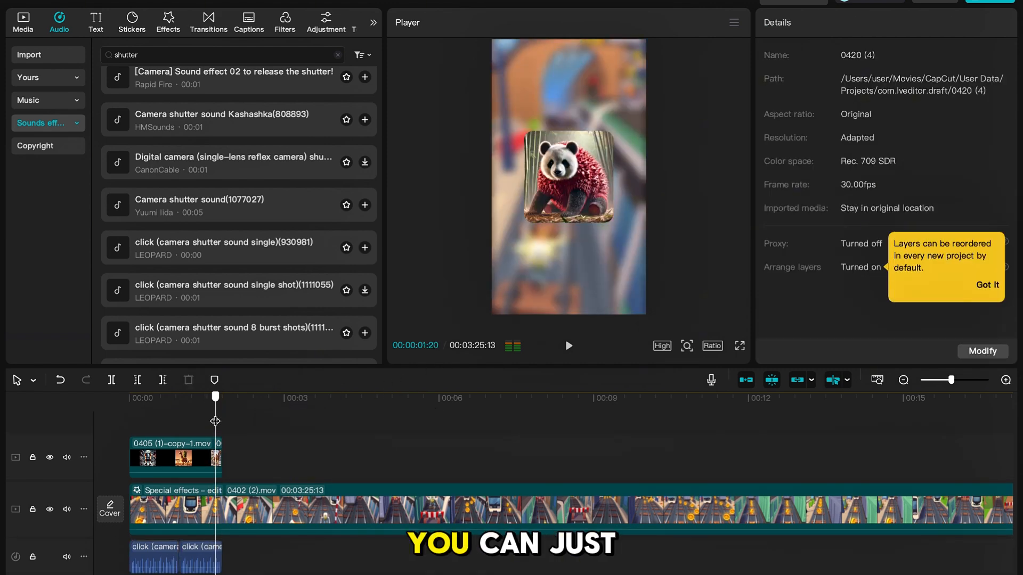
left_click_drag(216, 420, 133, 442)
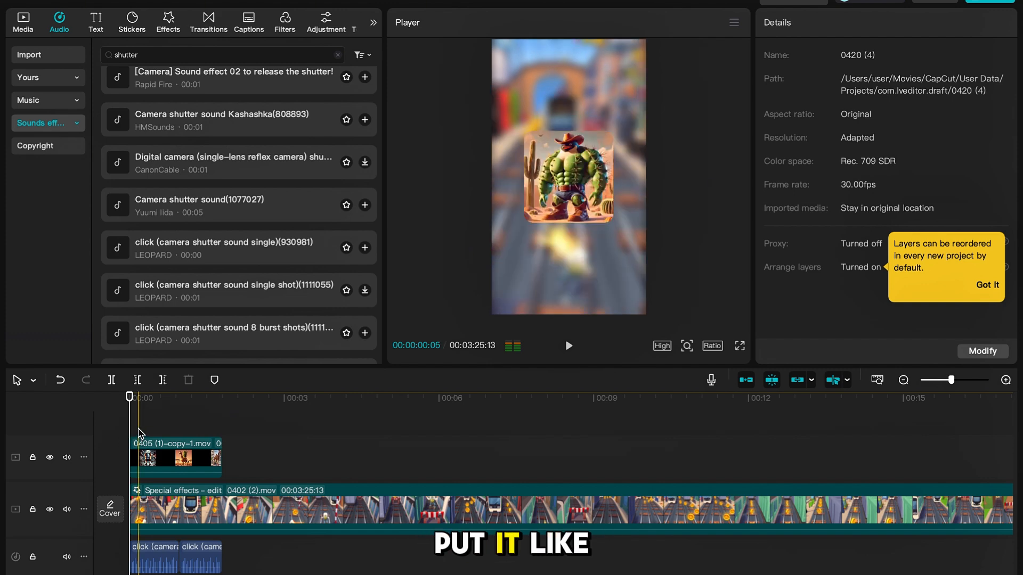
left_click(69, 53)
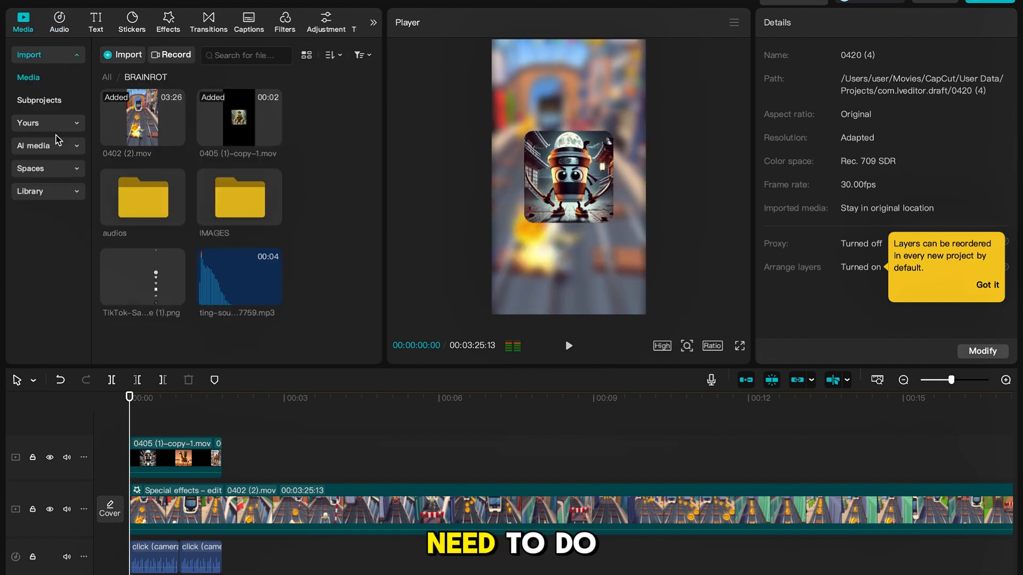
left_click(137, 422)
key("space")
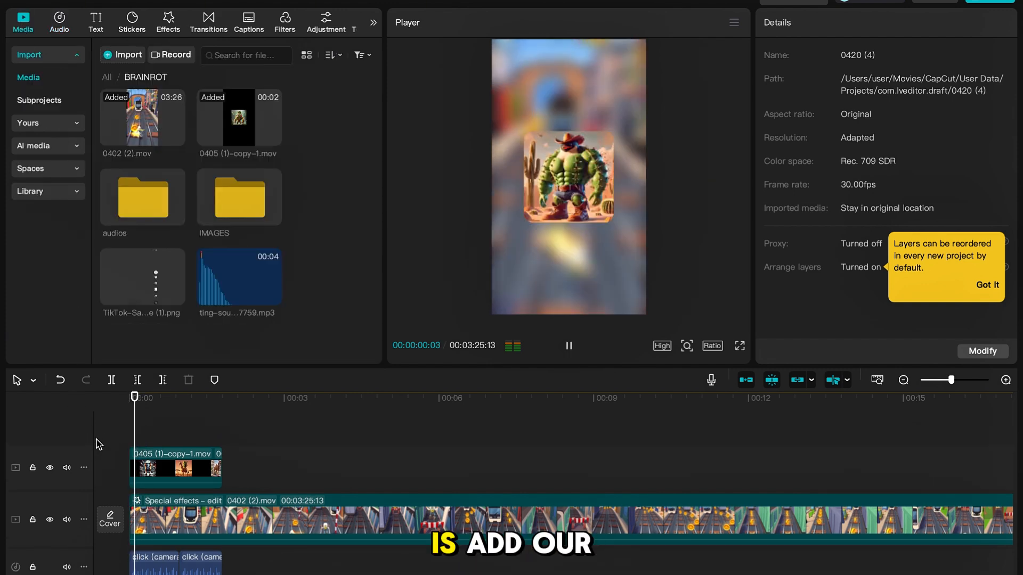
key("space")
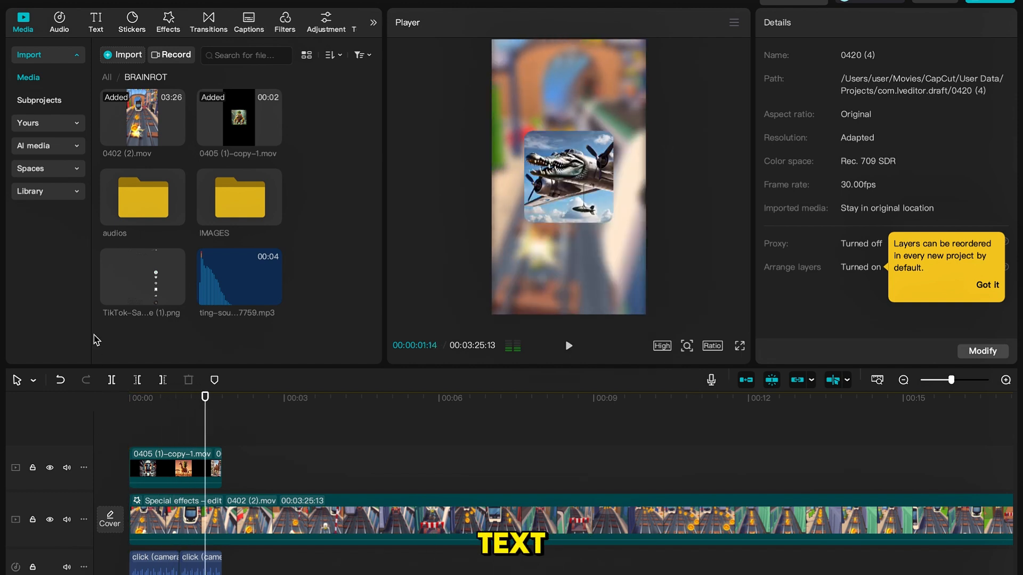
Step: Add a default text clip above the overlay at the start of the timeline and set its text to "Italian Brainrot Quiz"
left_click(93, 22)
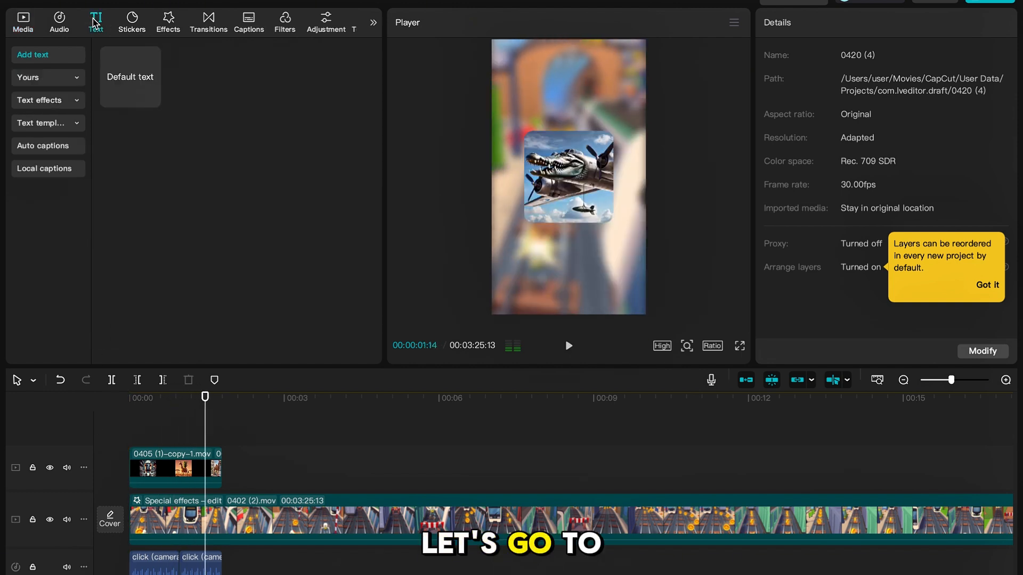
left_click_drag(117, 242, 140, 441)
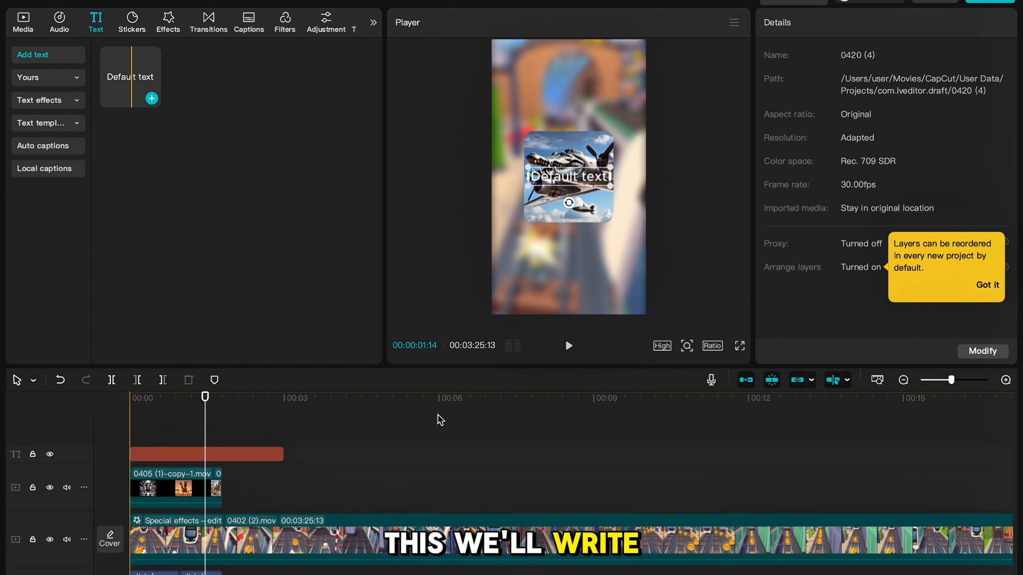
left_click_drag(796, 96, 763, 97)
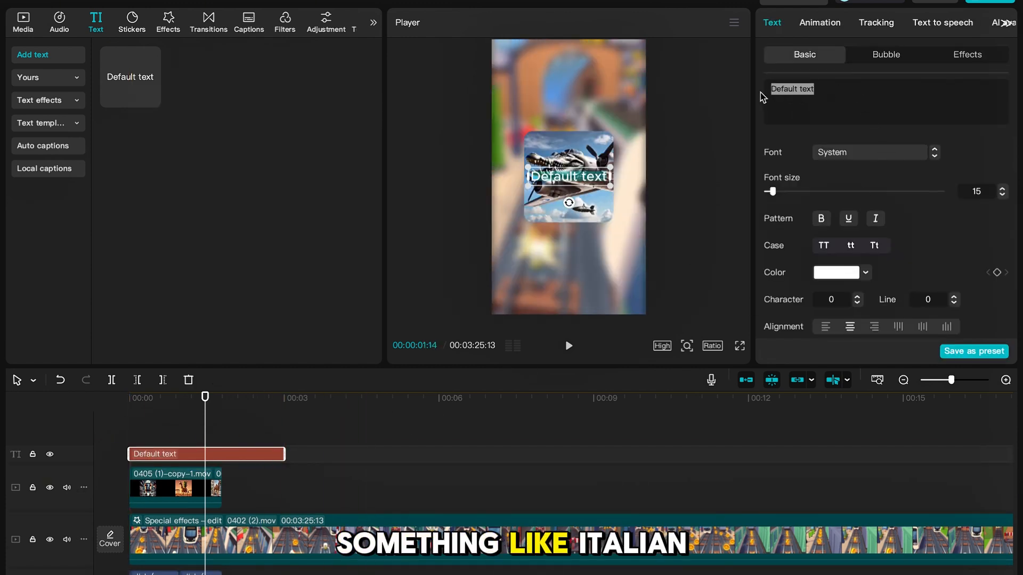
type("Ital")
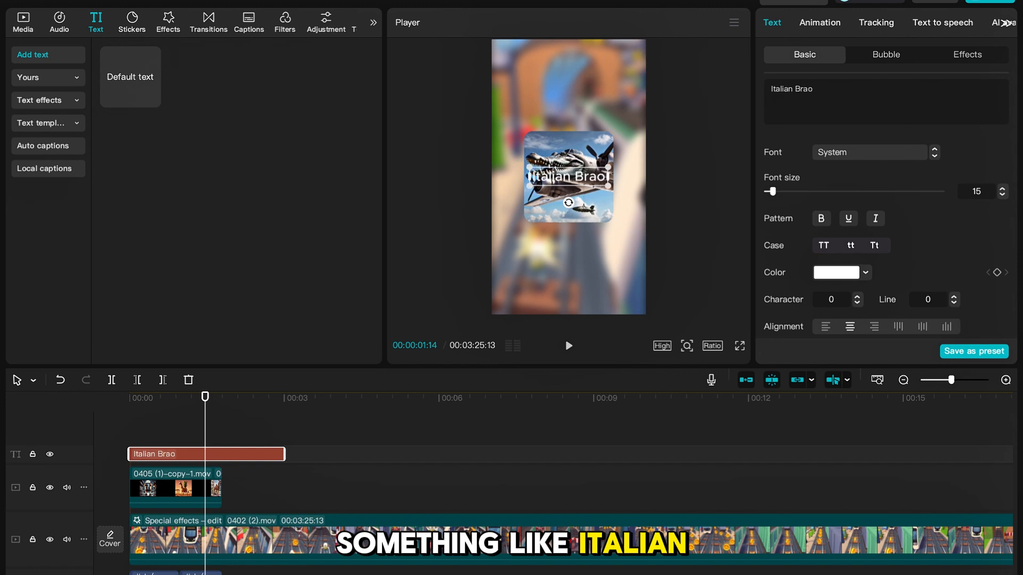
type("ian Brain")
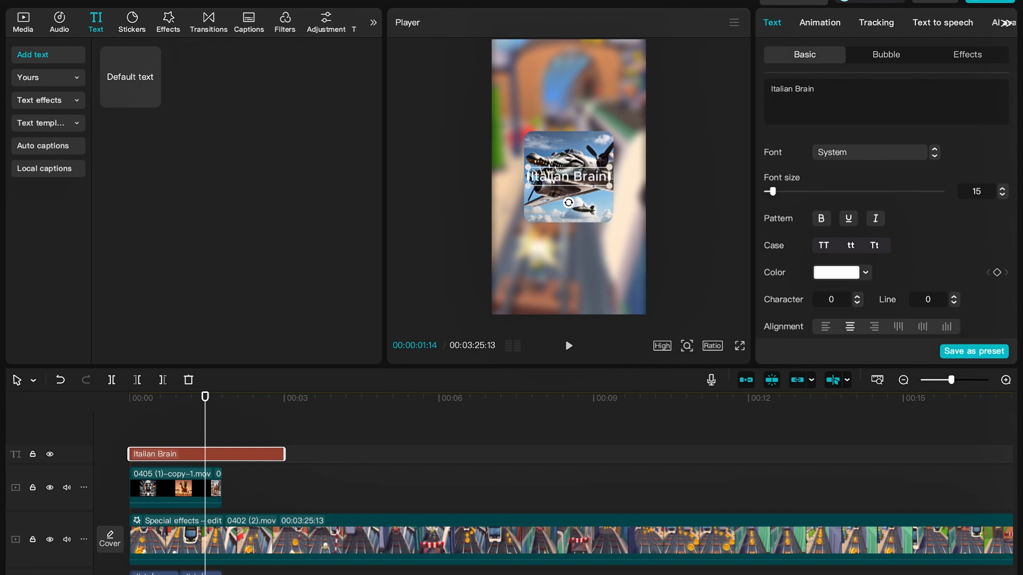
type("rot Q")
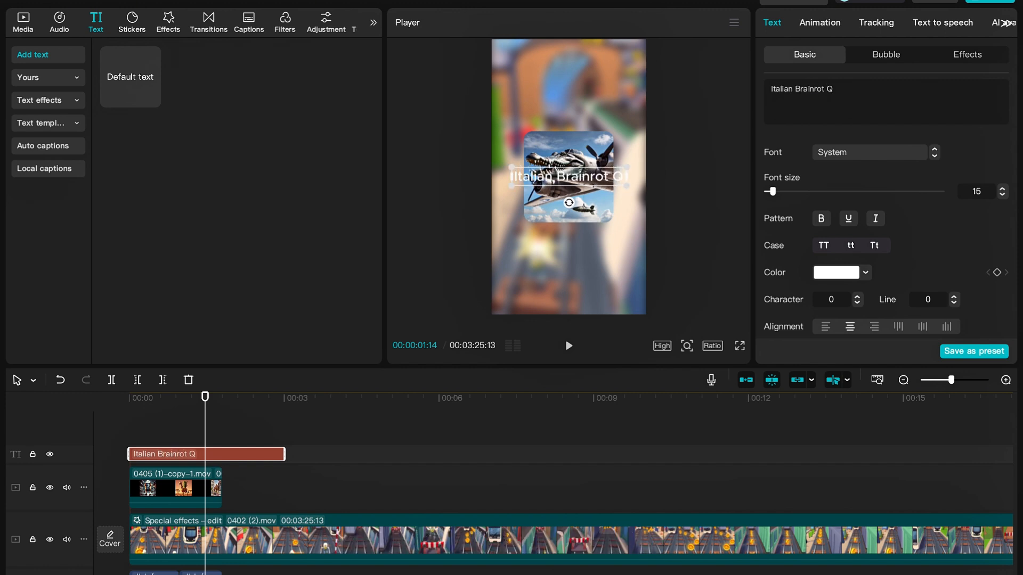
type("uiz")
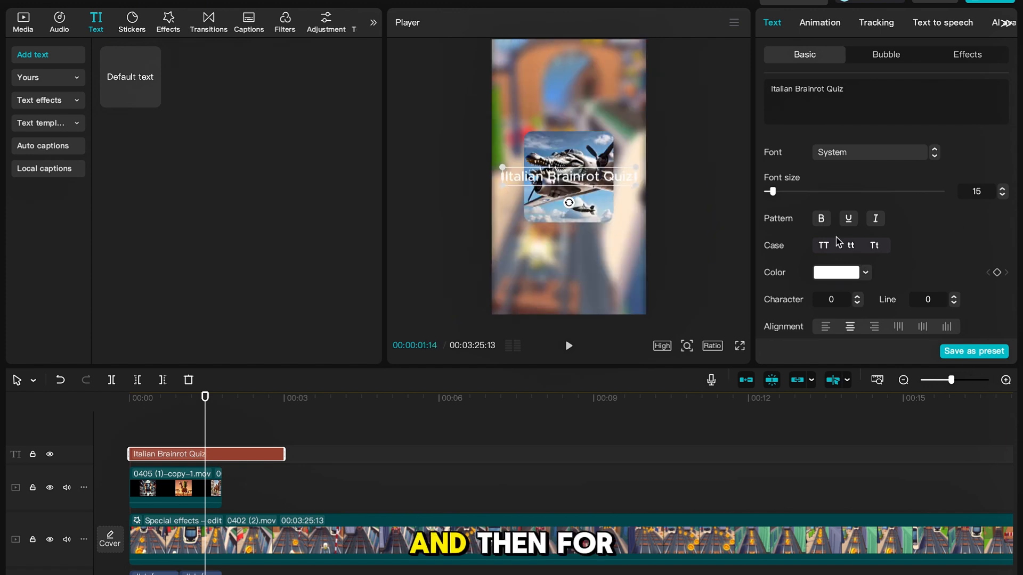
Step: Set the title's font to AlfaSlabOne and apply the preset style of white letters with a black outline
left_click(880, 159)
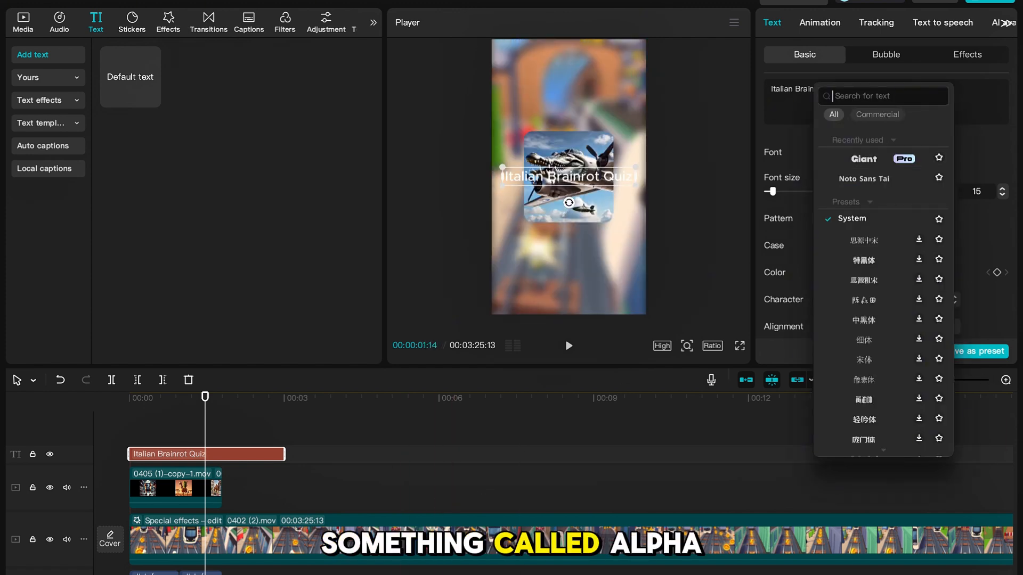
key("Return")
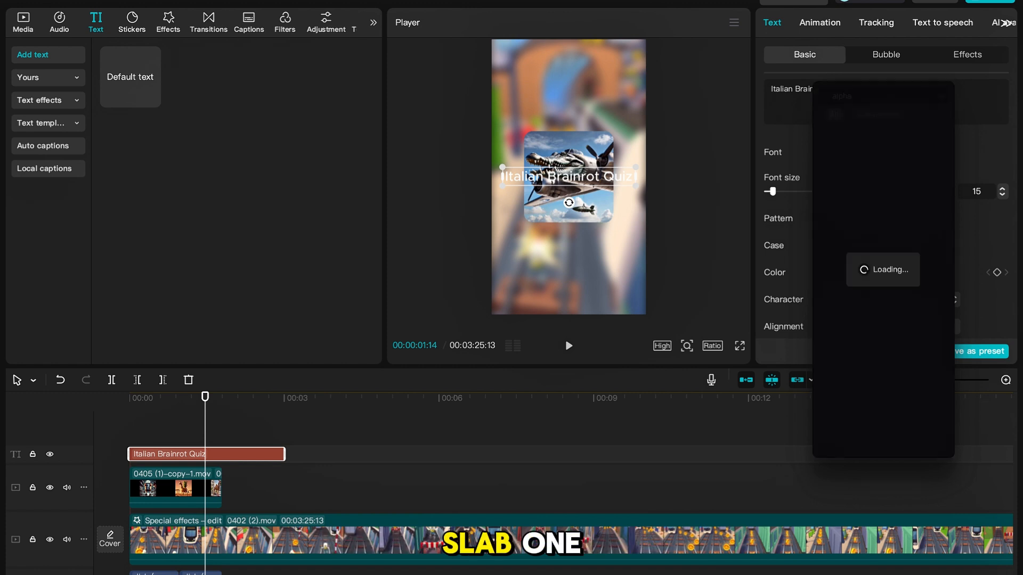
left_click(881, 155)
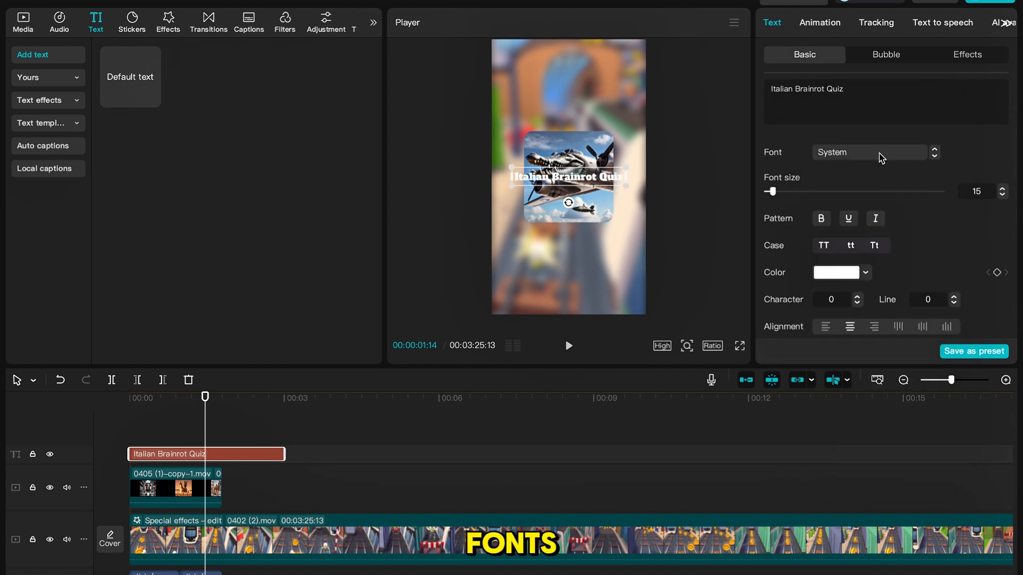
scroll(830, 300, "down", 3)
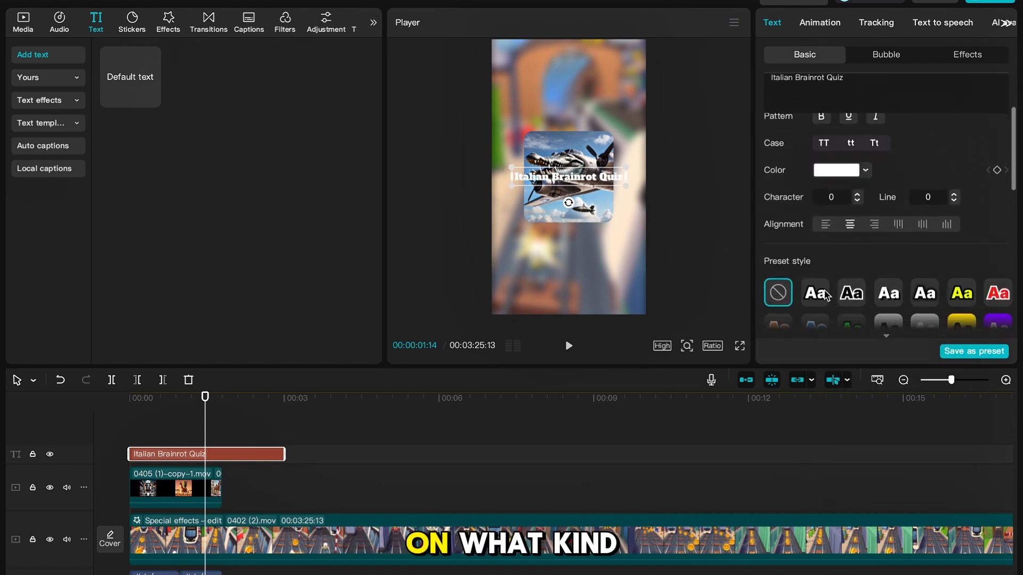
Step: Place the title just above the character image and trim its clip to end with the overlay clip
left_click_drag(579, 187, 585, 125)
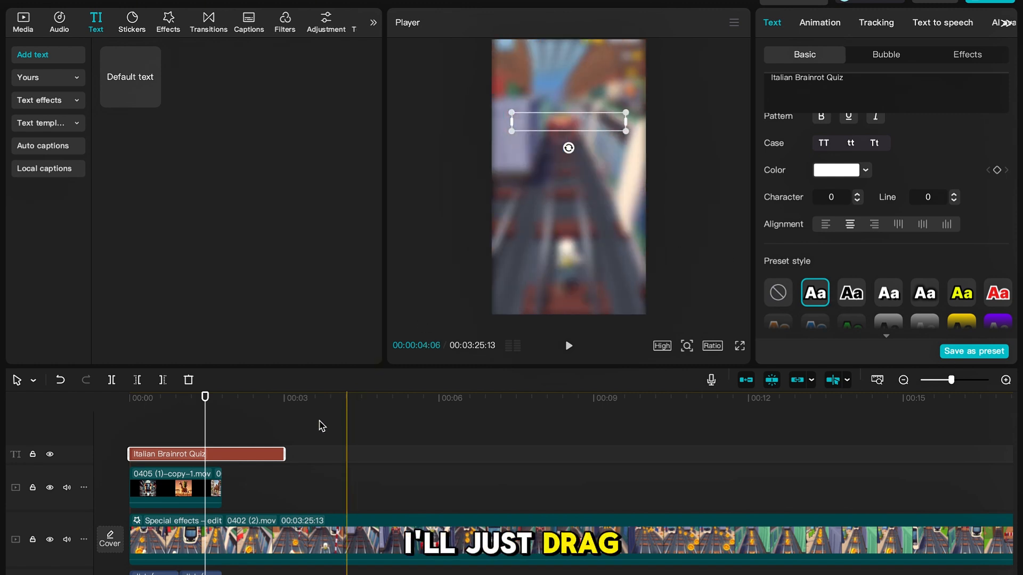
left_click(231, 433)
left_click(257, 455)
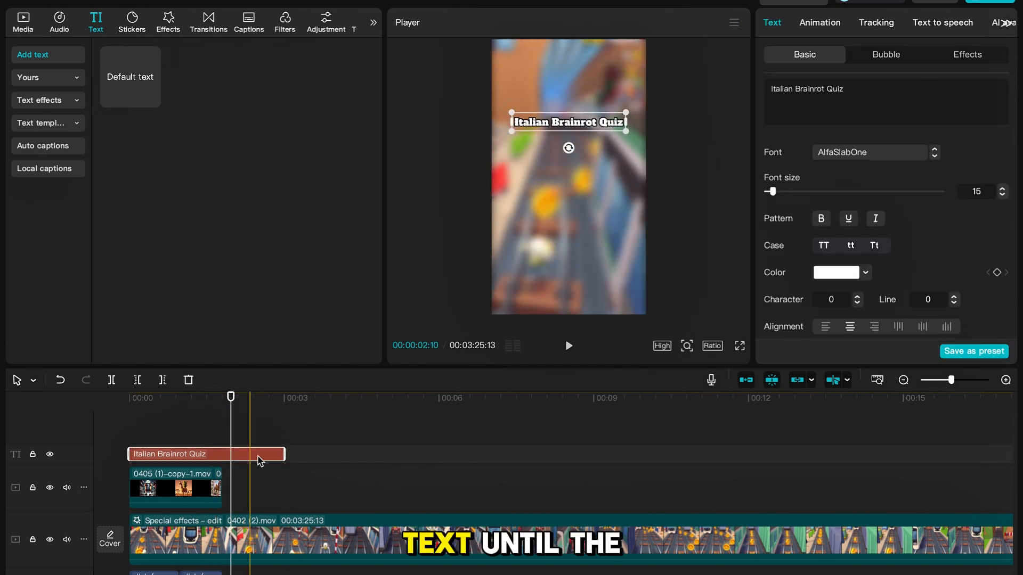
left_click_drag(284, 453, 239, 472)
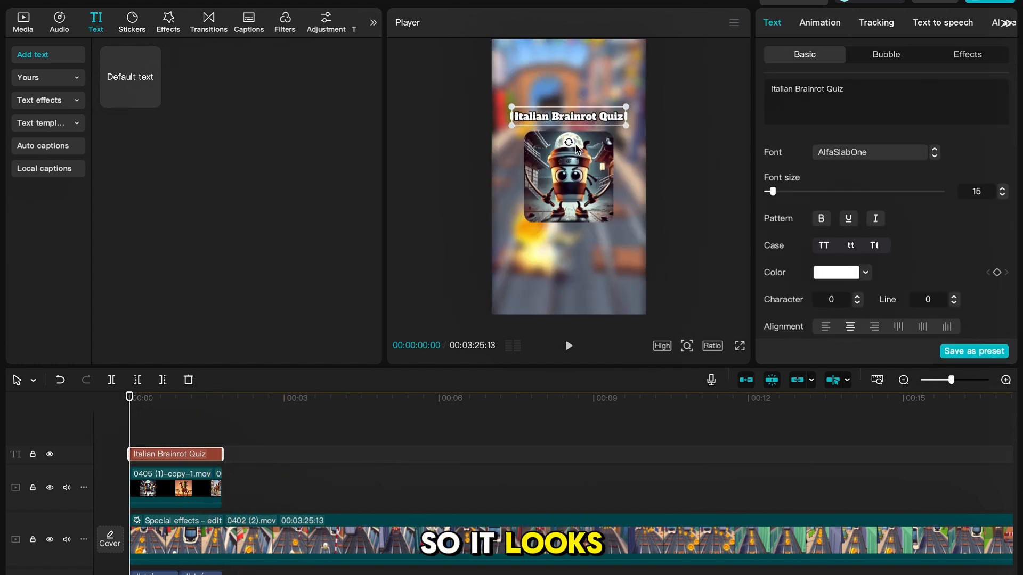
left_click_drag(570, 126, 570, 122)
Step: Play the intro to check the title together with the flashing characters
key("space")
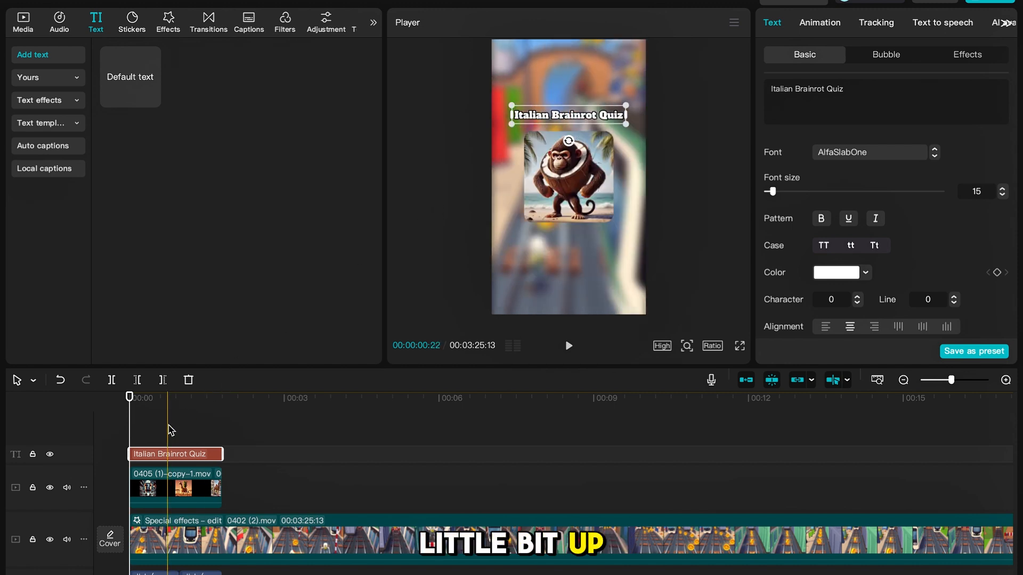
left_click(163, 427)
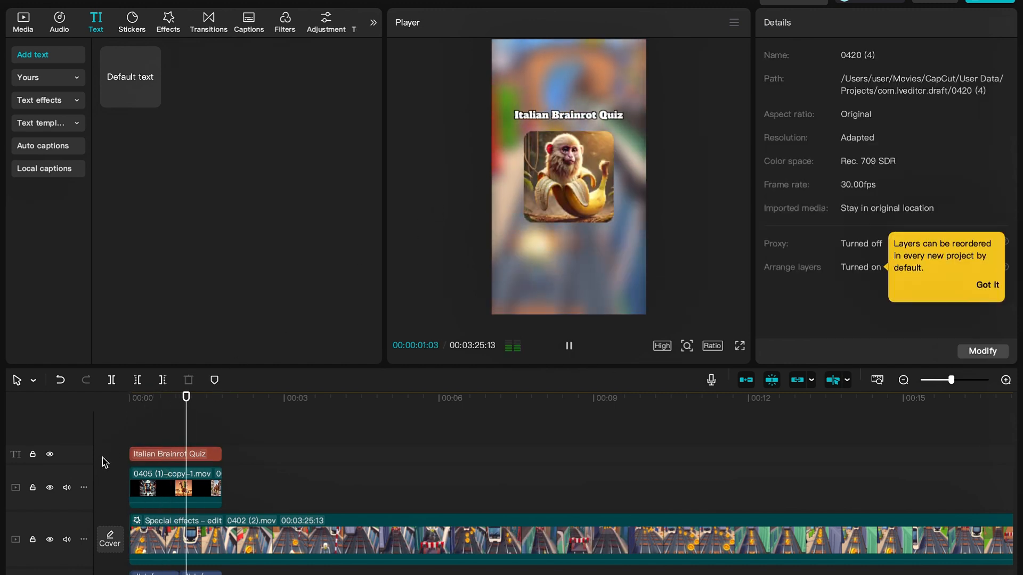
key("space")
mouse_move(158, 96)
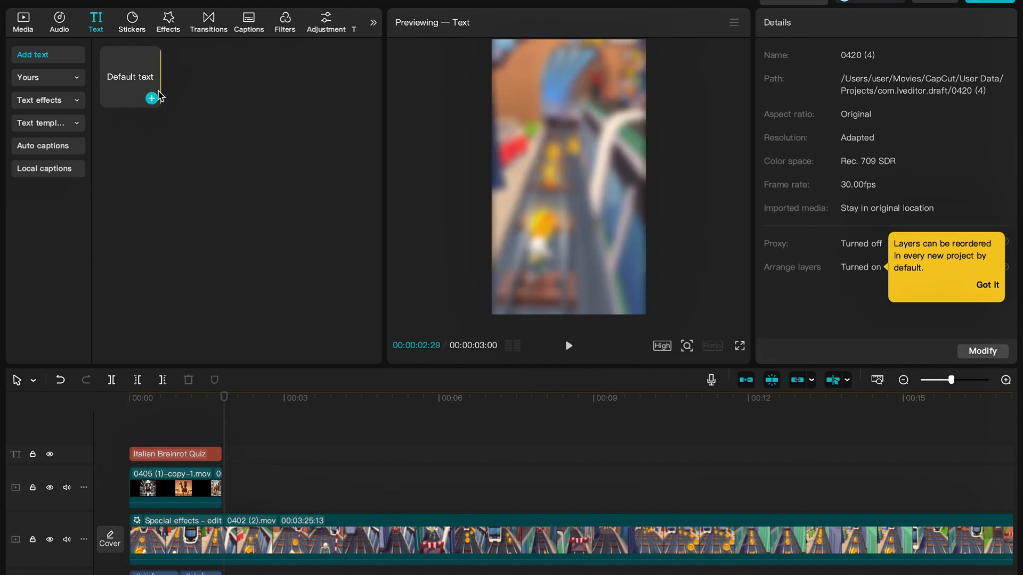
Step: Switch to Chrome, load elevenlabs.io/app/voice-library in a new tab, and open the Text to Speech tool
left_click(41, 26)
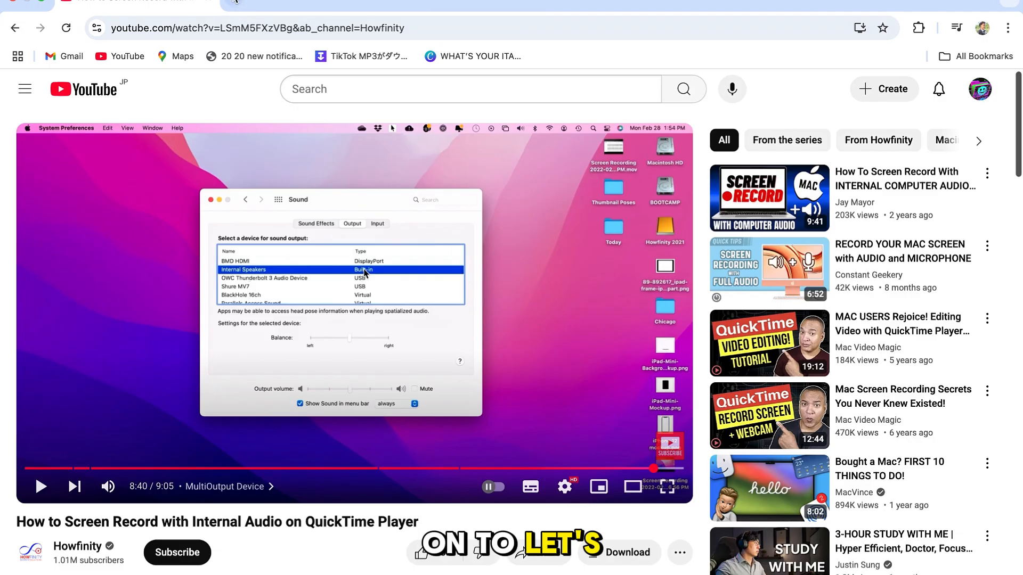
key("super+t")
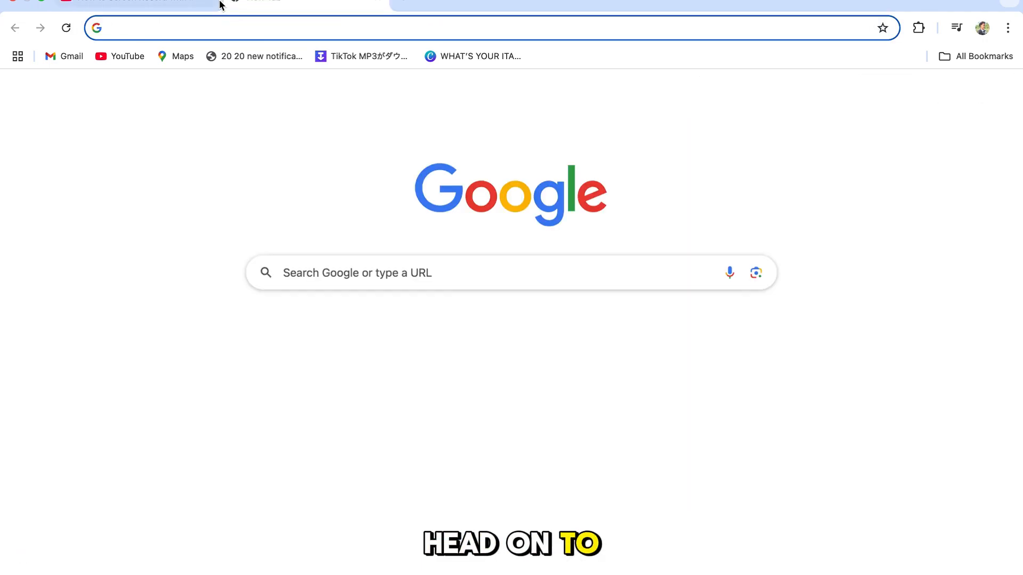
left_click(211, 27)
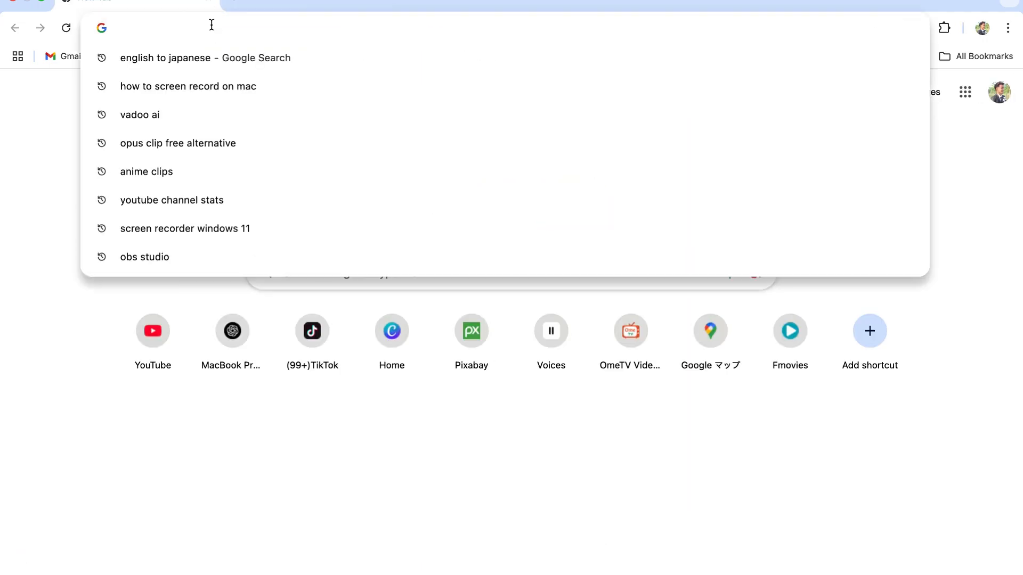
type("elevenlabs.io/app/voice-library")
key("Return")
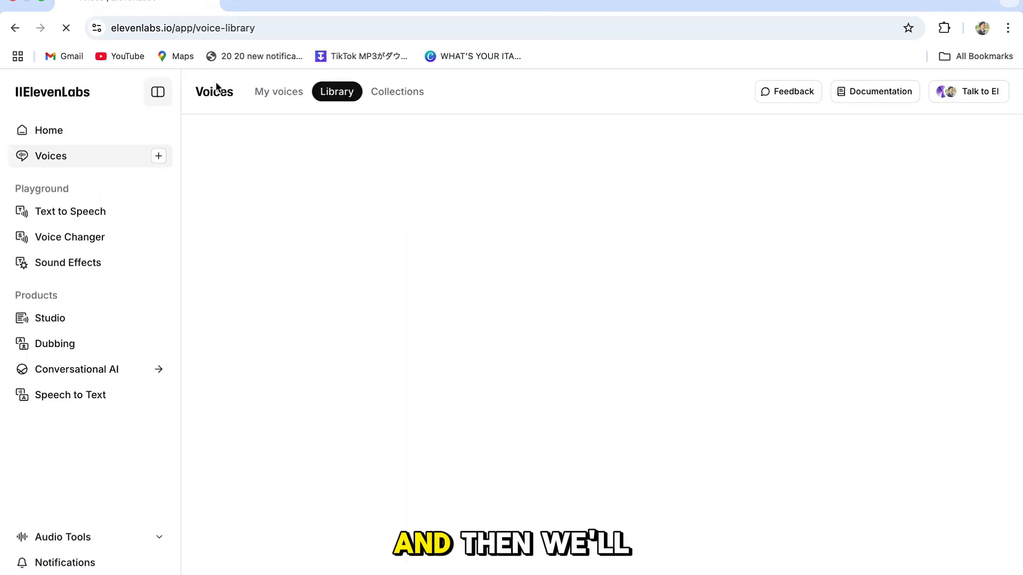
left_click(72, 214)
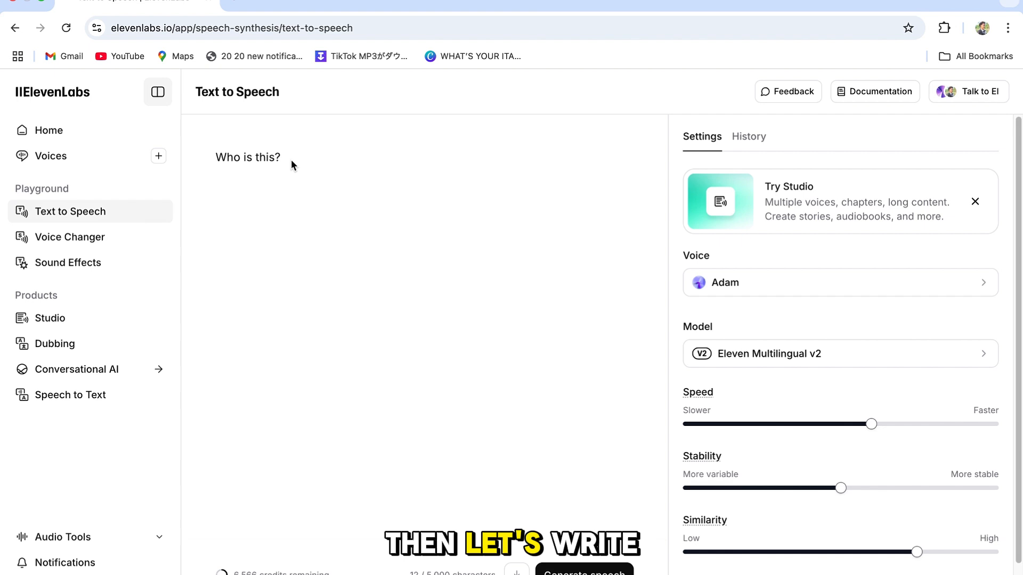
Step: Generate speech from the text "Italian Brainrot Quiz. Let's go!" in place of the existing text and download the audio
left_click_drag(291, 158, 189, 160)
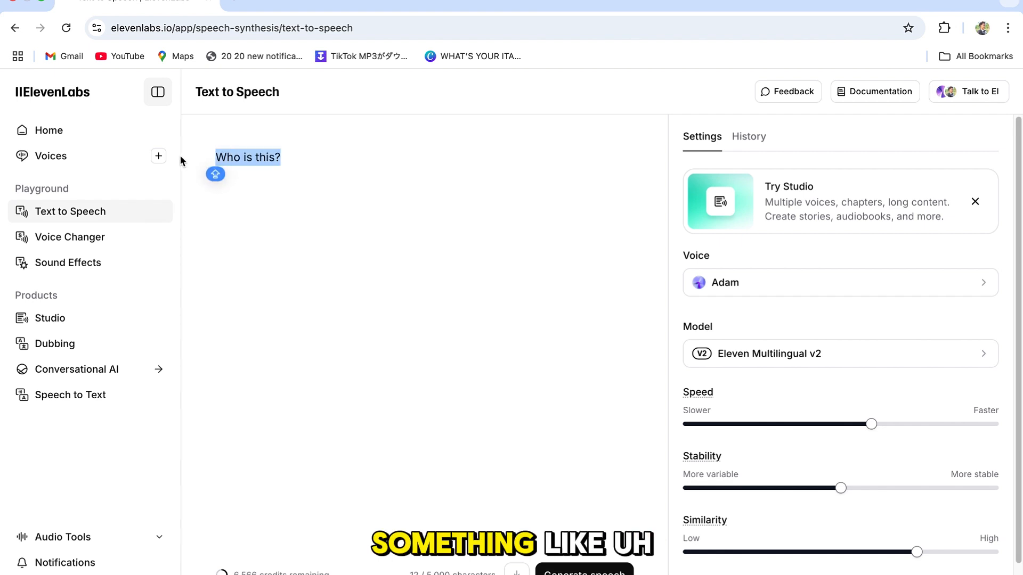
key("BackSpace")
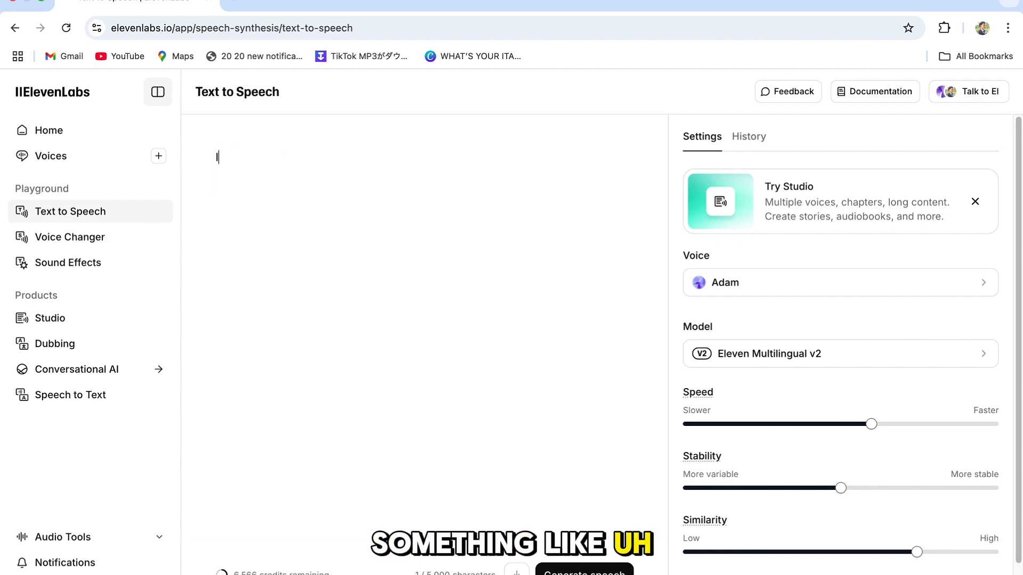
key("BackSpace")
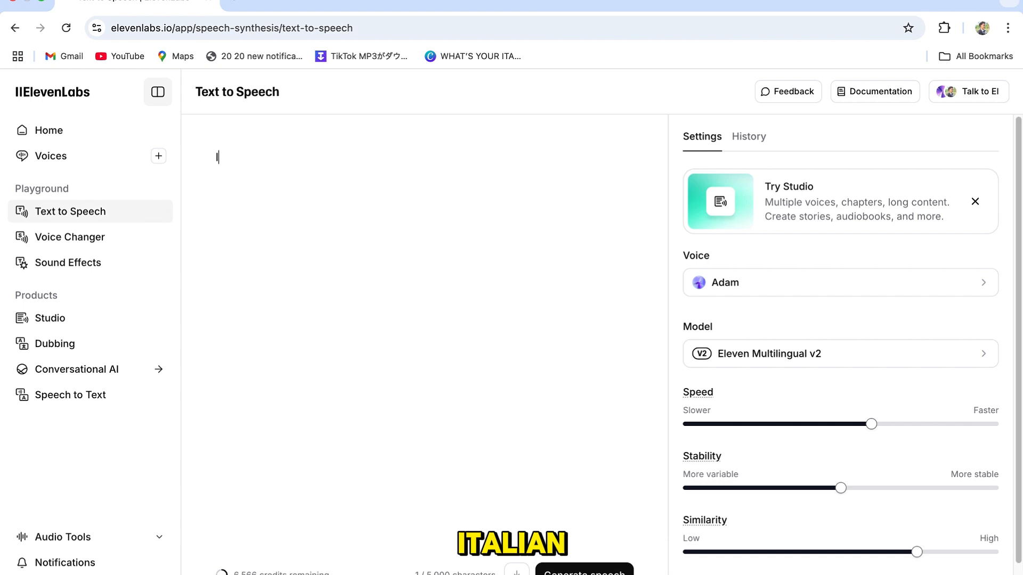
type("talian ")
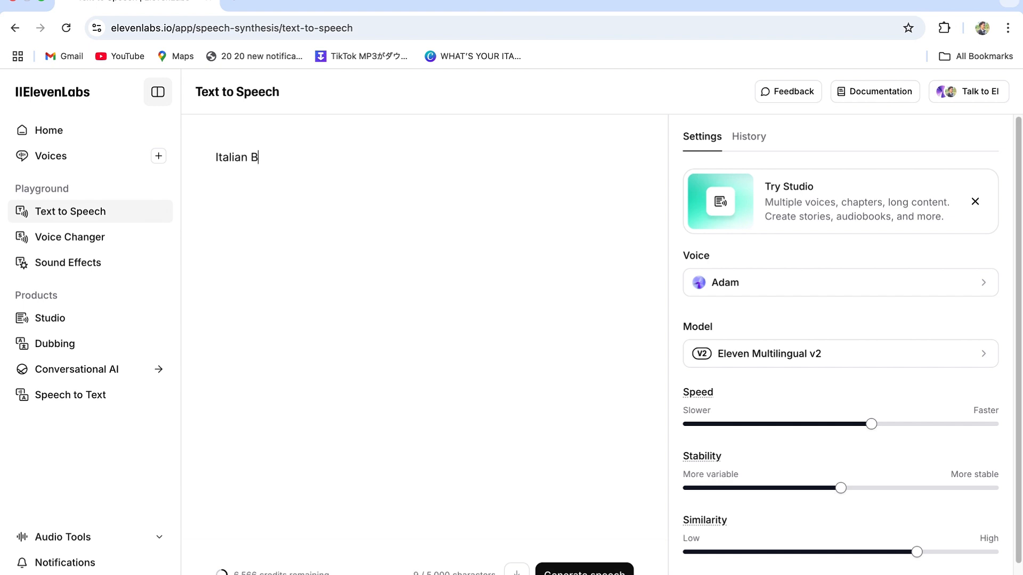
type("Brainrot Quiz")
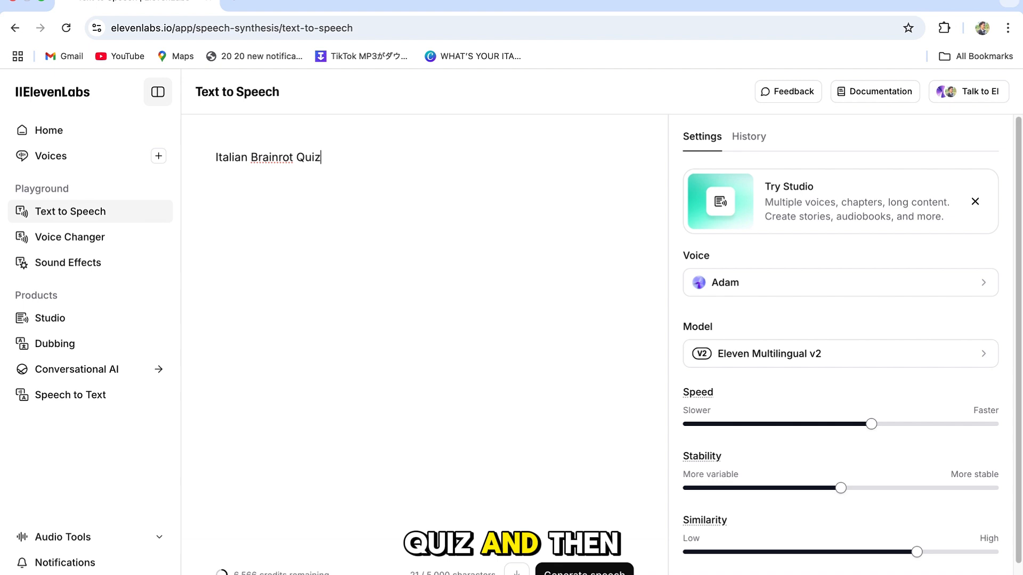
type(". L")
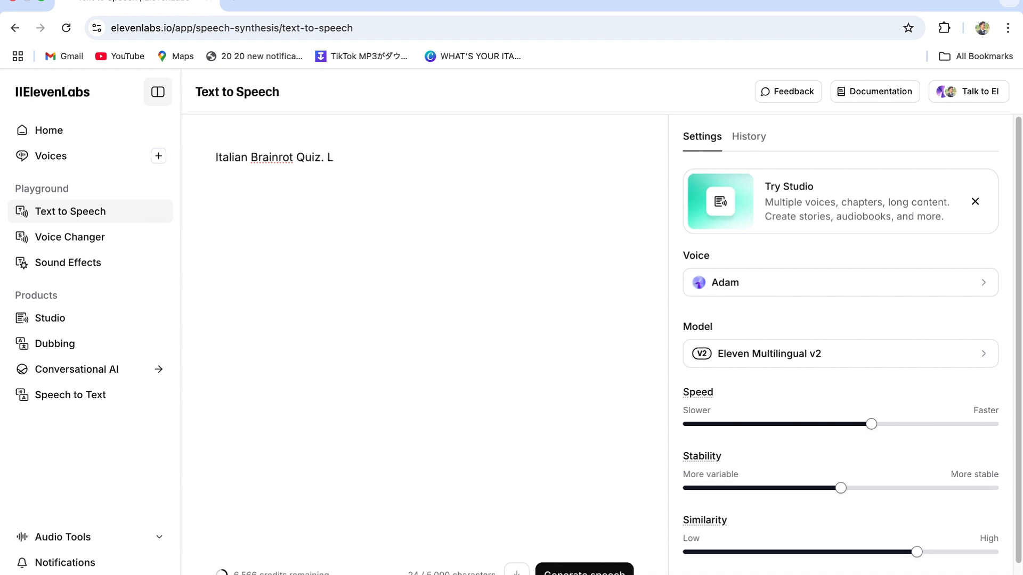
type("et")
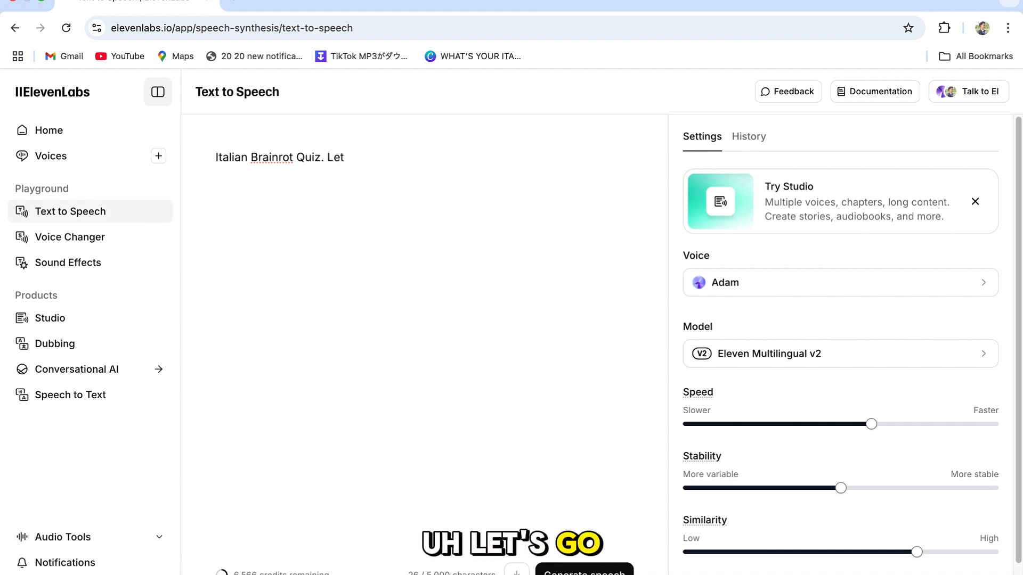
type("'s go!")
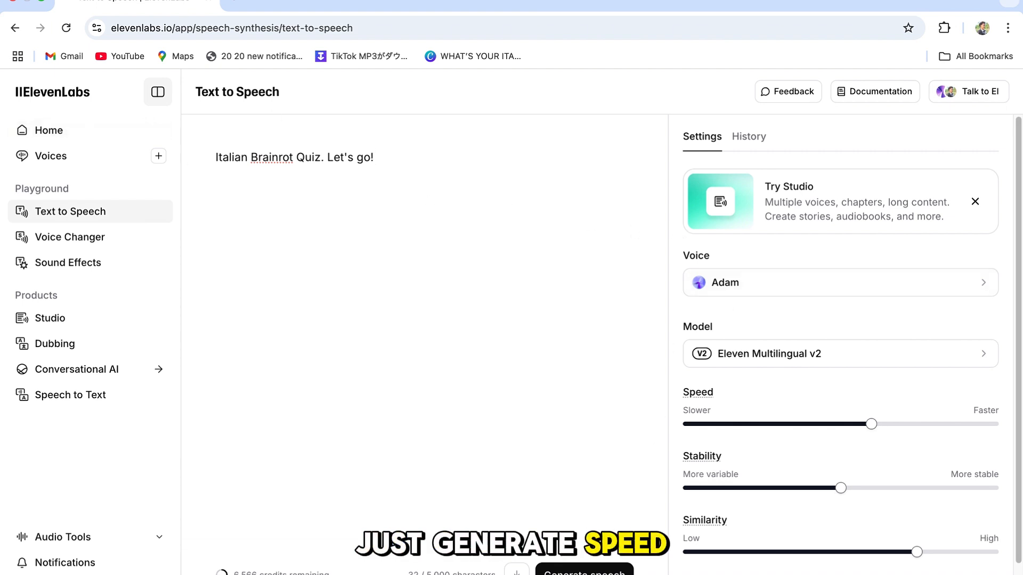
left_click(607, 570)
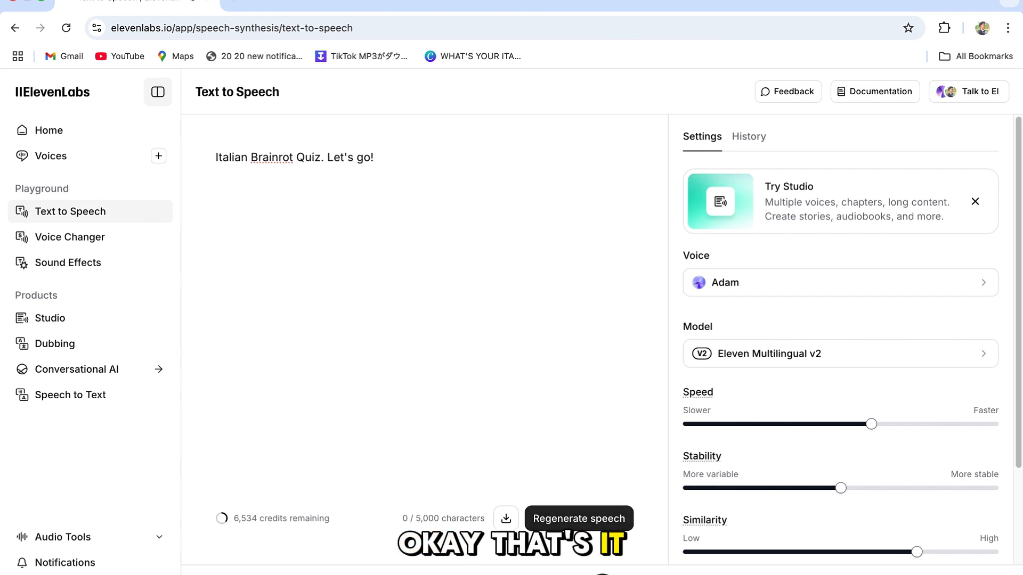
left_click(514, 525)
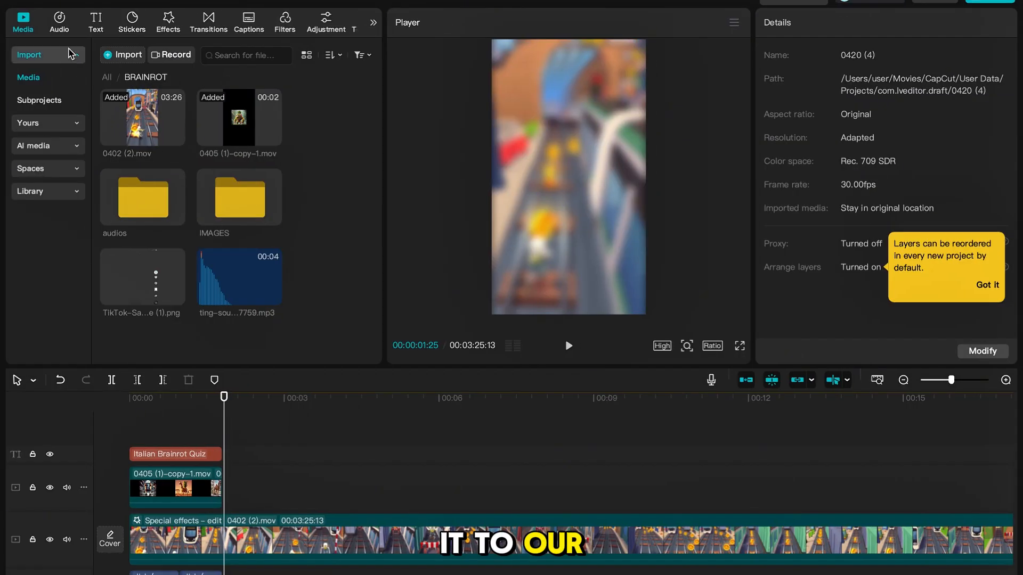
Step: Switch to CapCut and import the new ElevenLabs MP3 from the Downloads folder into the BRAINROT media folder
mouse_move(77, 1)
left_click(42, 11)
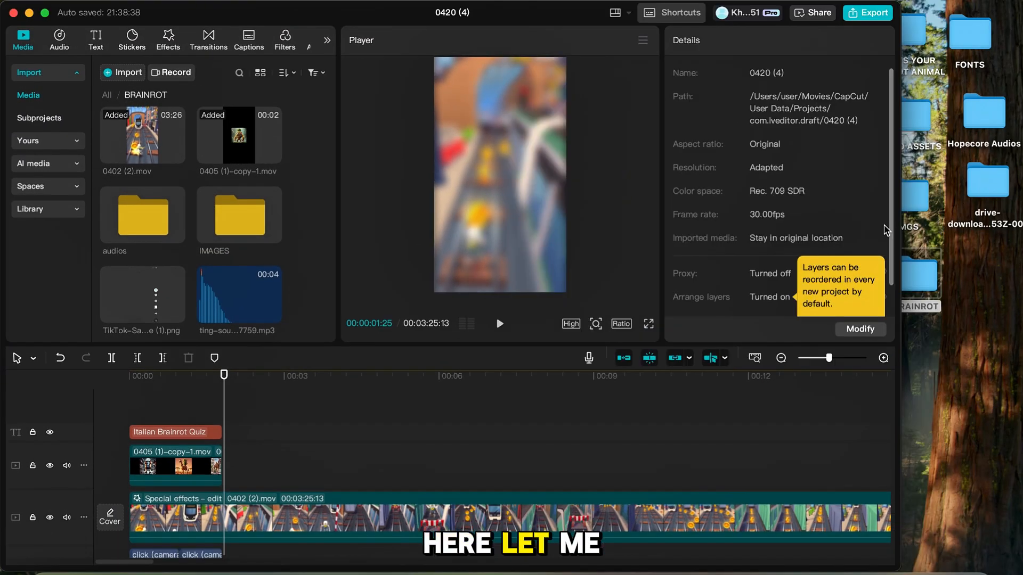
left_click(50, 572)
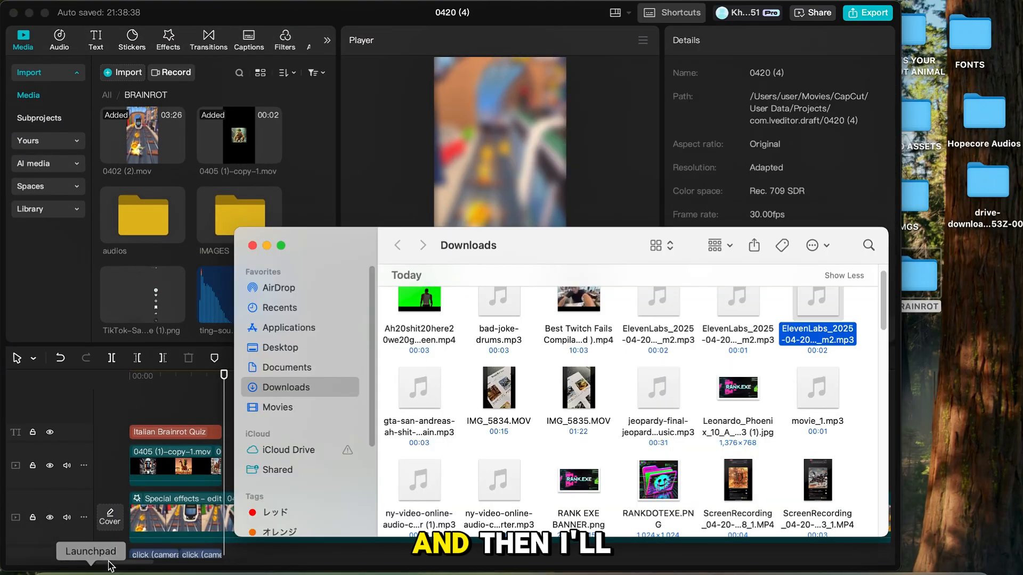
left_click_drag(818, 298, 320, 203)
left_click(266, 246)
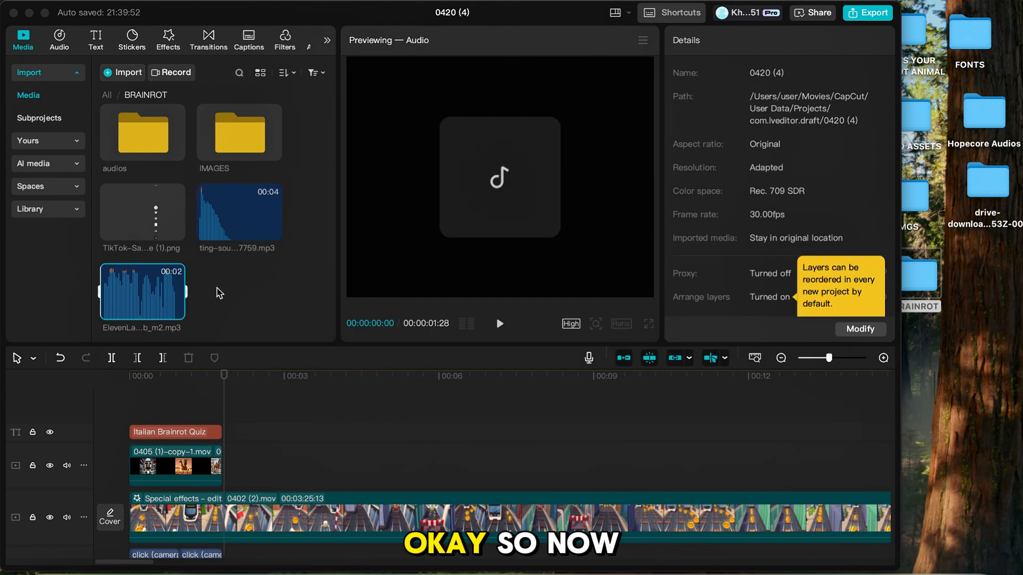
Step: Place the ElevenLabs voiceover on its own audio track below the camera clicks, starting at the beginning of the video
left_click_drag(157, 304, 212, 540)
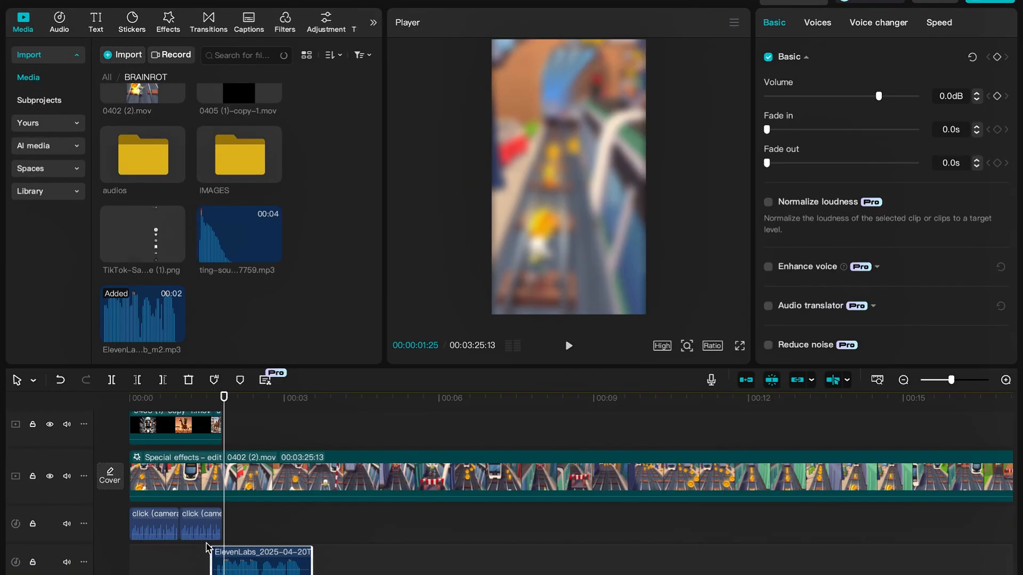
key("space")
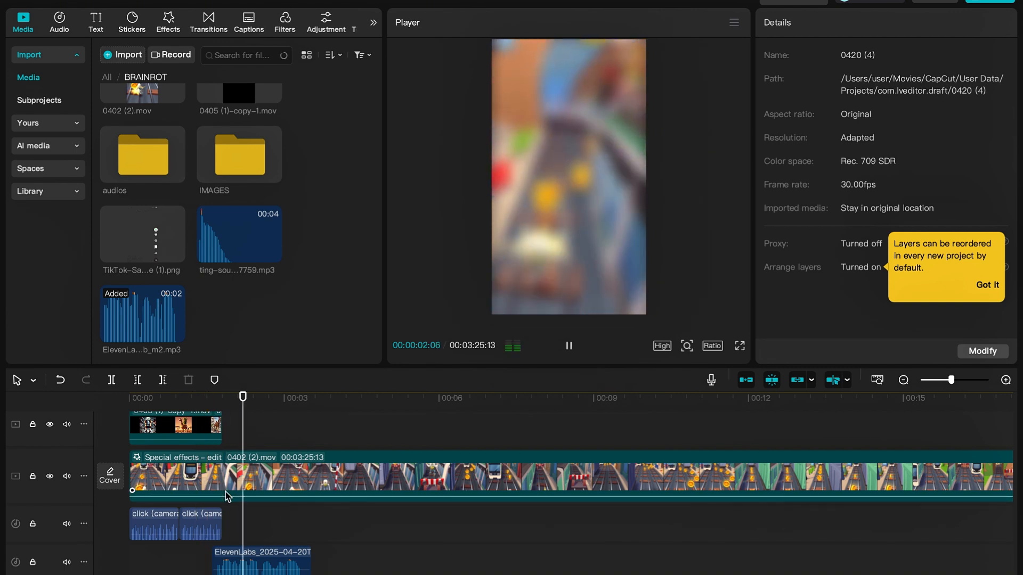
key("space")
left_click_drag(270, 551, 149, 551)
Step: Play the intro from the start to check the voiceover against the title and flashing characters
left_click(150, 400)
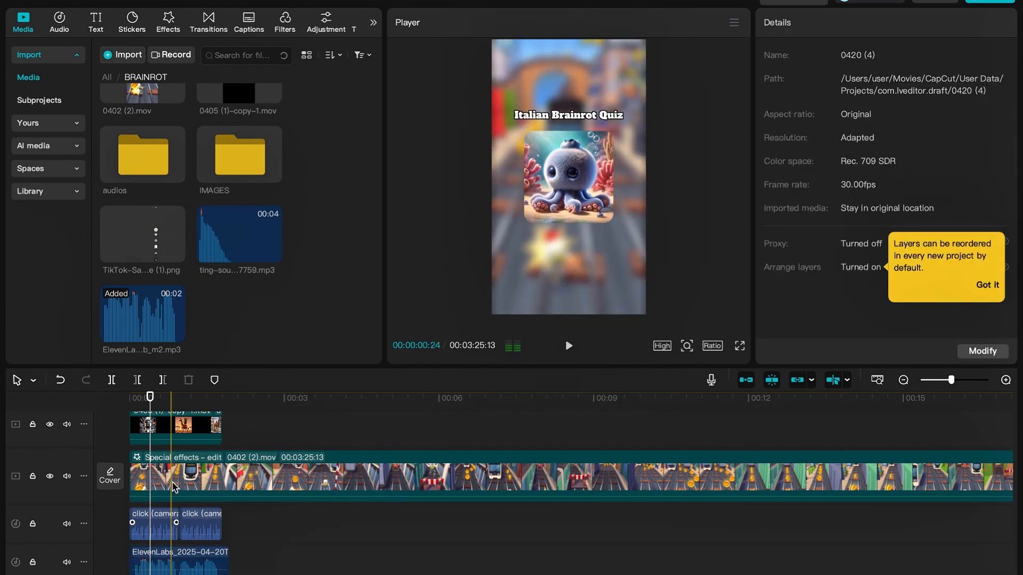
left_click_drag(150, 405, 114, 416)
key("space")
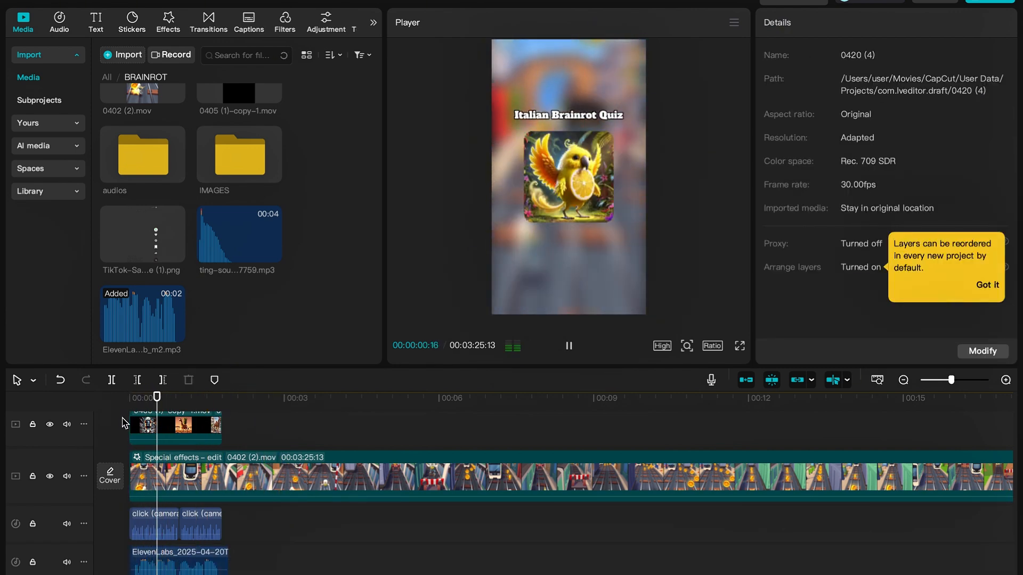
key("space")
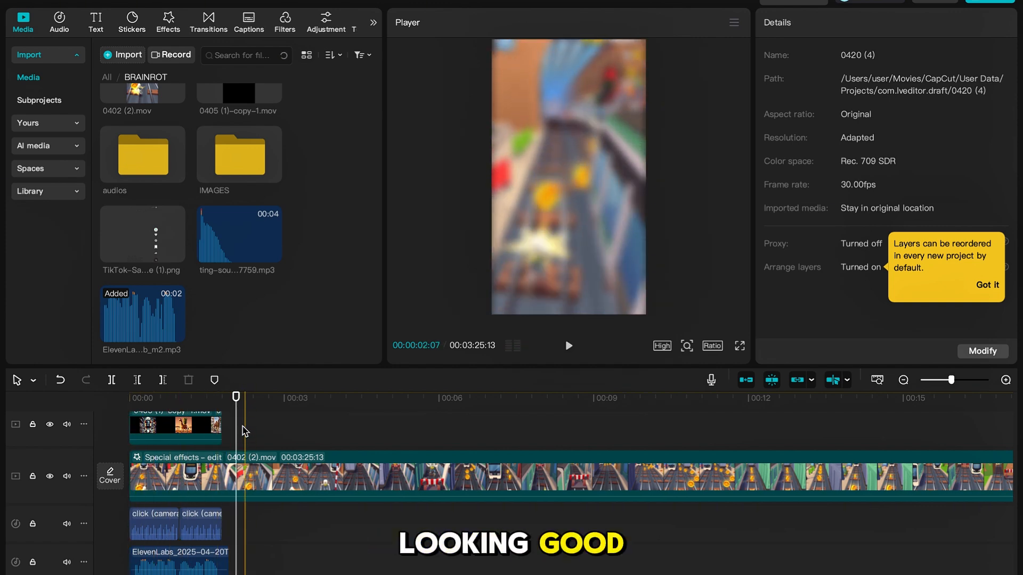
Step: Add IMG_5557.jpg from the BRAINROT IMAGES folder to the overlay track directly after the flashing-character clip
left_click(213, 419)
left_click(222, 419)
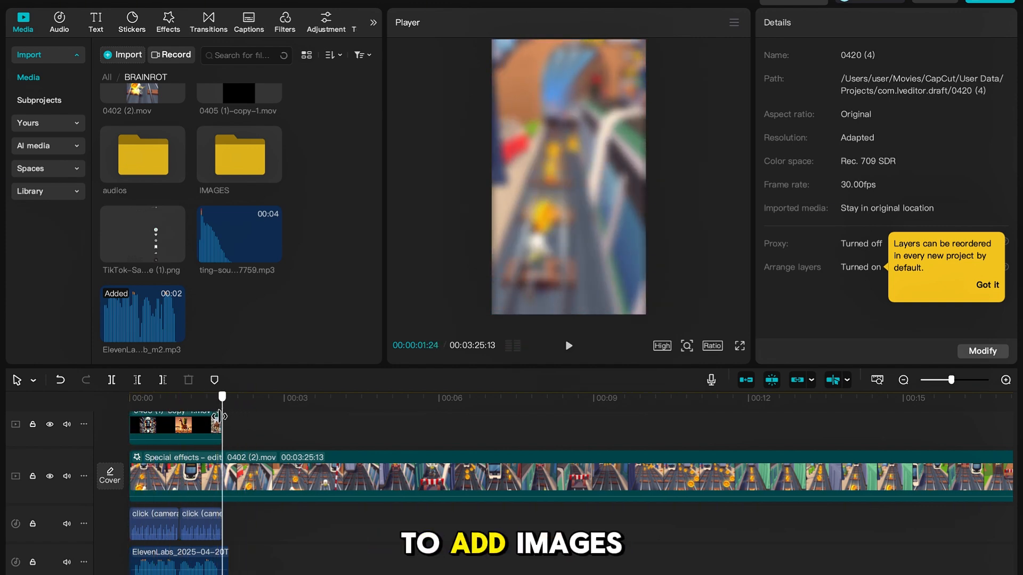
scroll(223, 426, "up", 1)
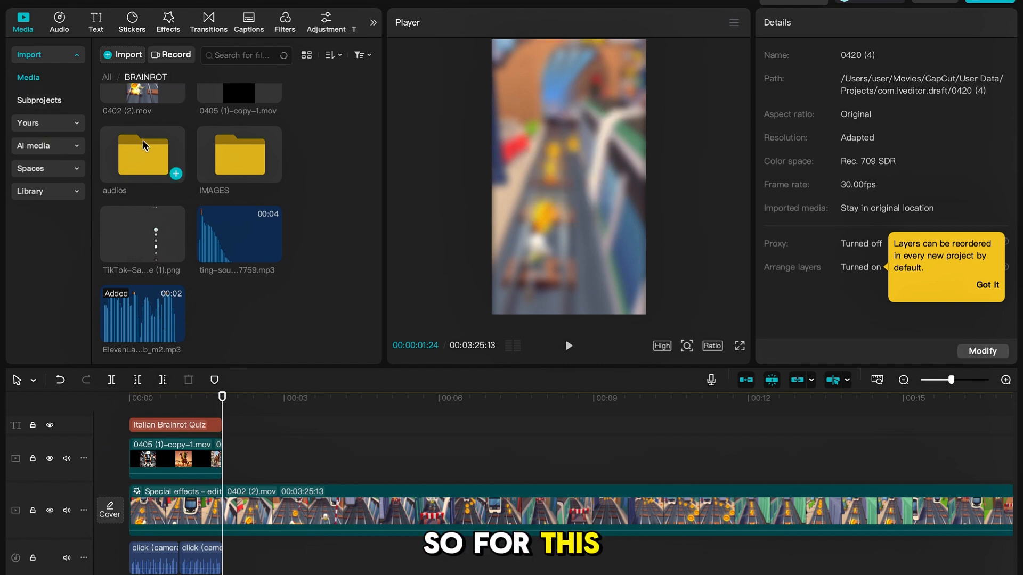
left_click(107, 77)
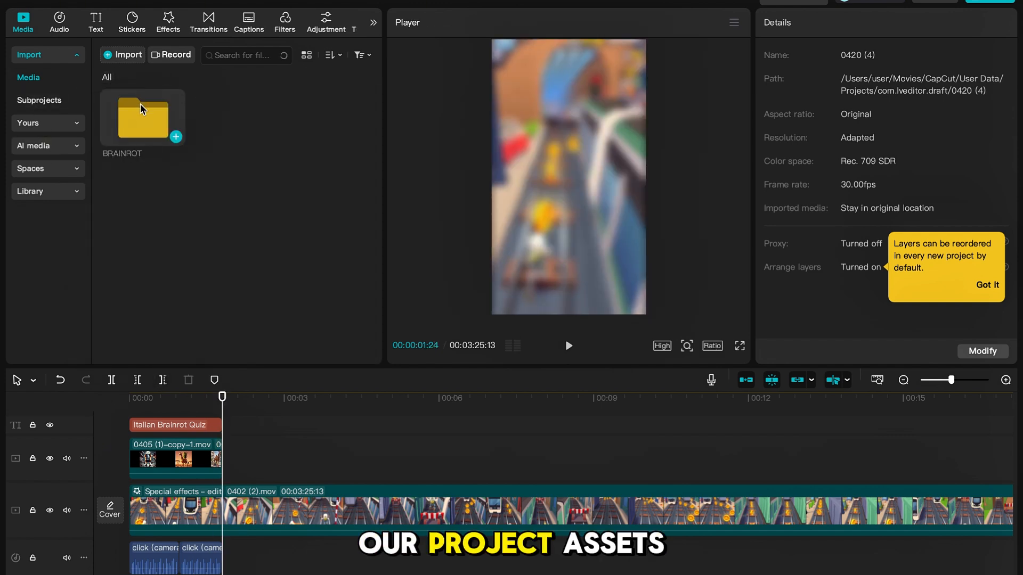
double_click(140, 104)
double_click(227, 213)
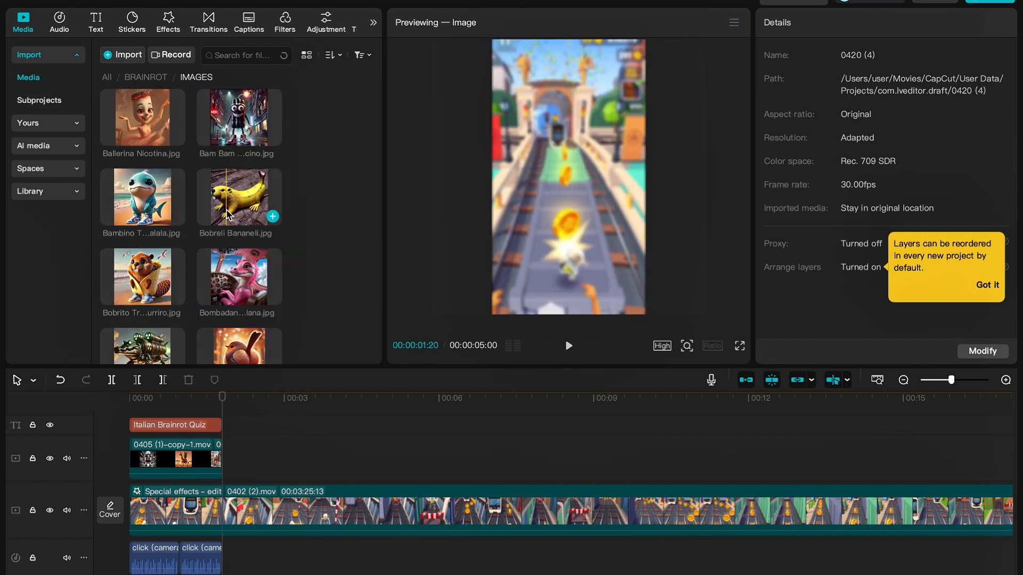
scroll(203, 256, "down", 10)
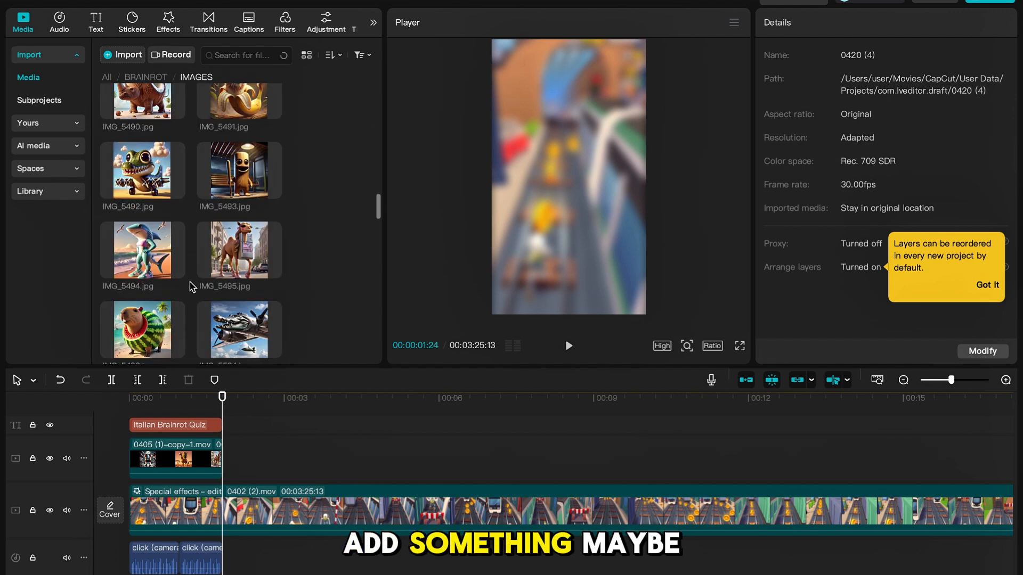
scroll(192, 287, "down", 15)
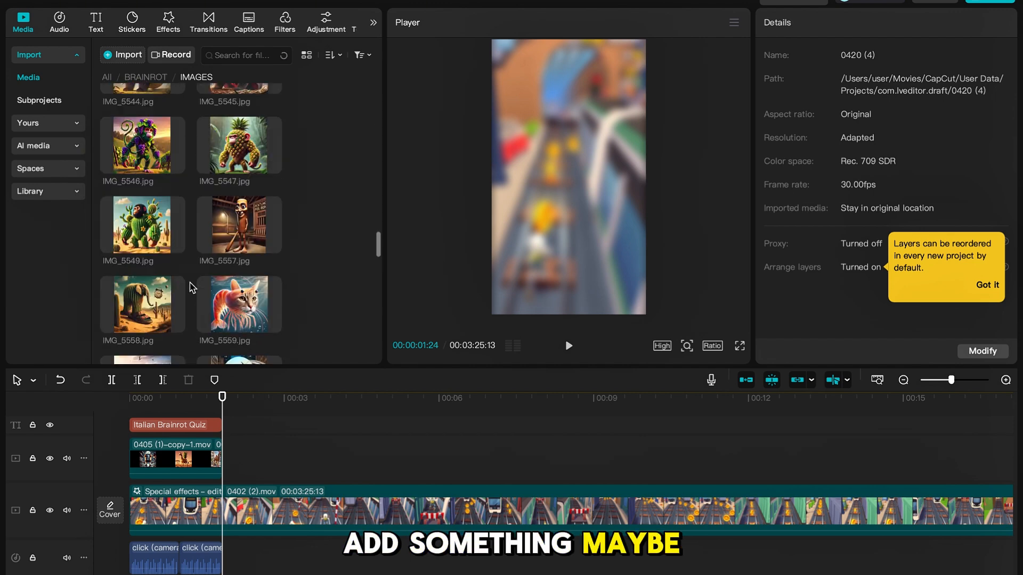
left_click_drag(239, 230, 229, 462)
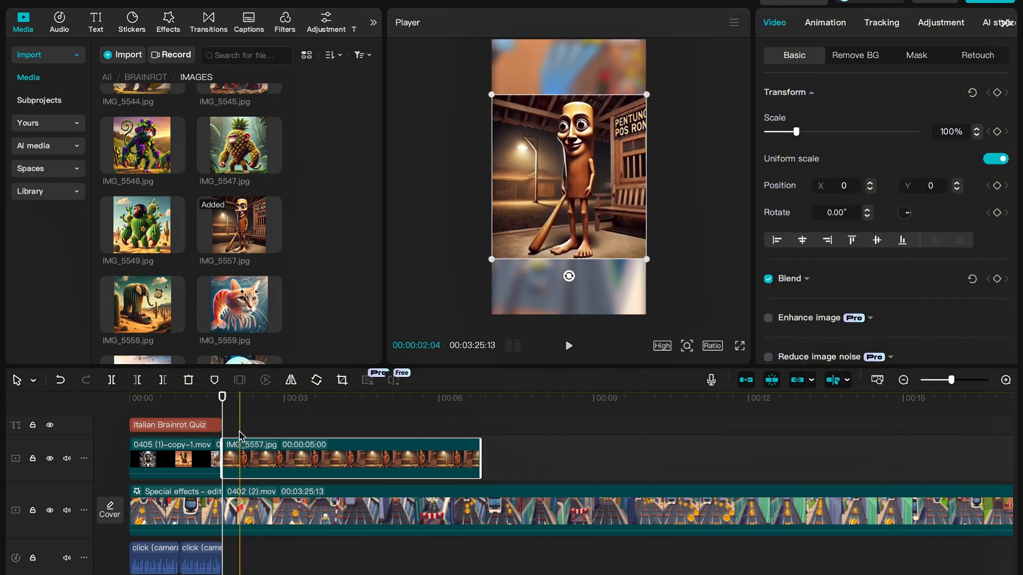
Step: Set the scale of the IMG_5557.jpg overlay to 60%
left_click(240, 432)
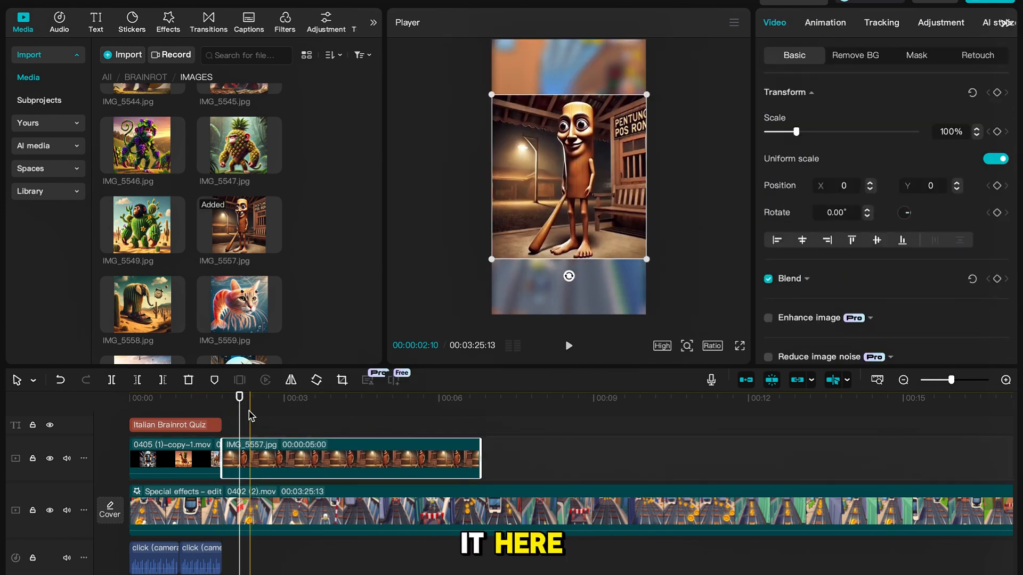
left_click(250, 456)
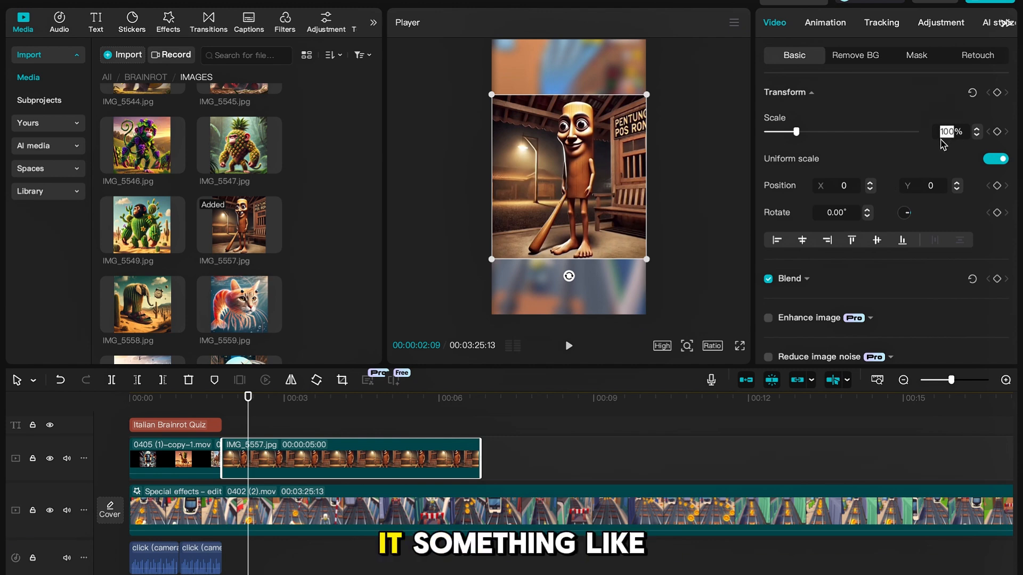
type("60")
key("Return")
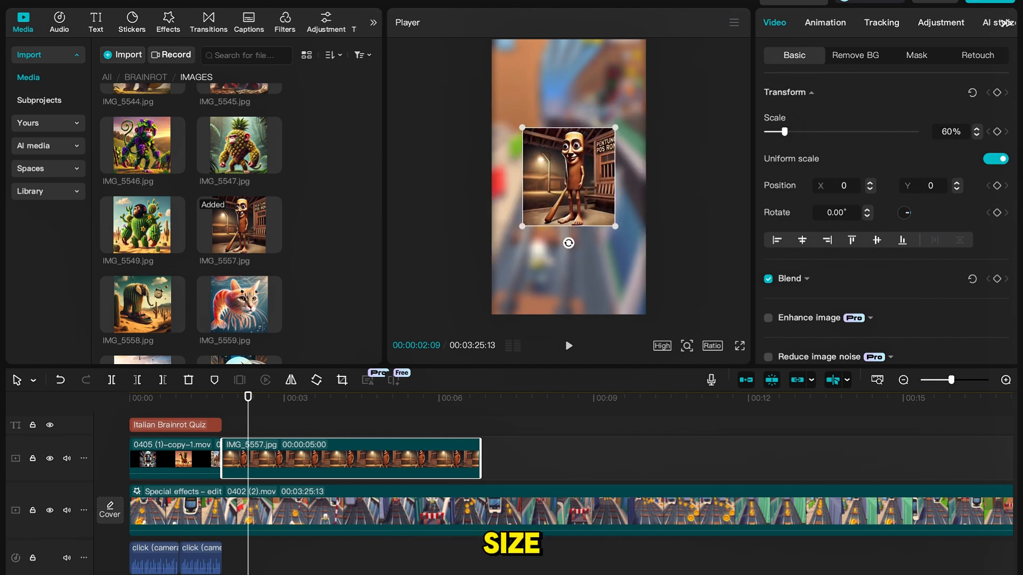
Step: Add a rectangle mask with rounded corners to the IMG_5557.jpg overlay and stretch it to the image's full height and width
left_click(918, 56)
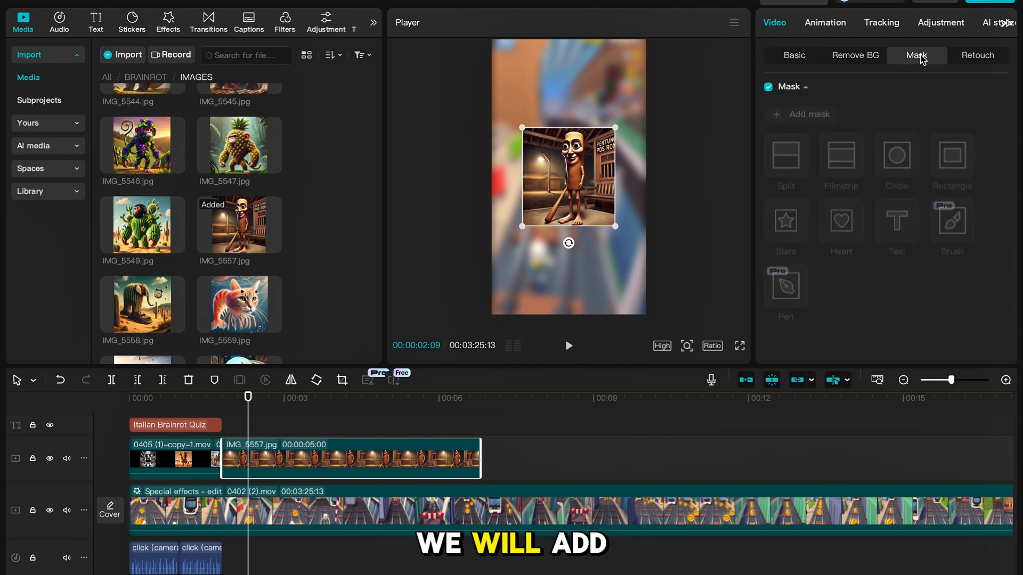
left_click(811, 115)
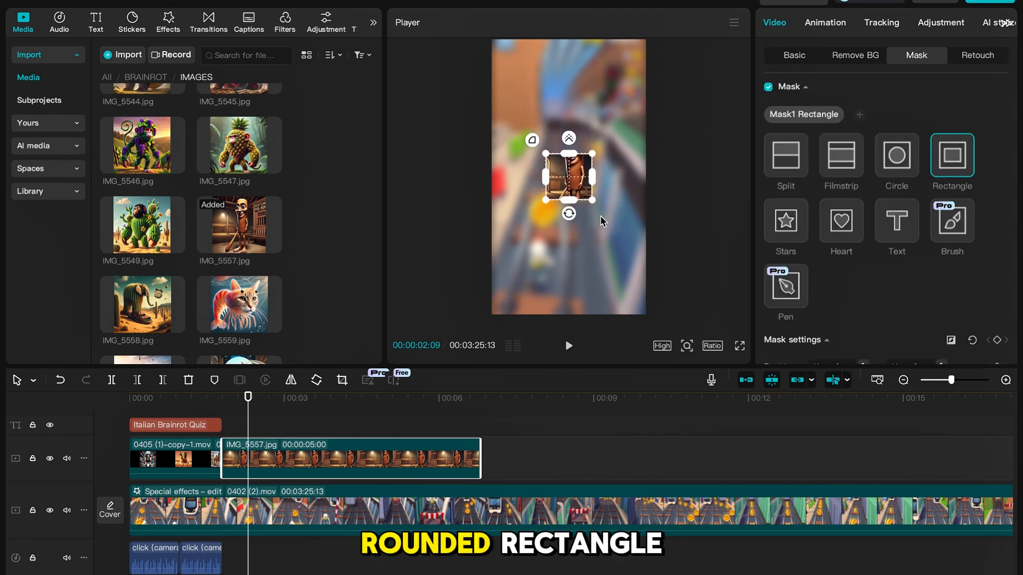
left_click_drag(572, 131, 579, 116)
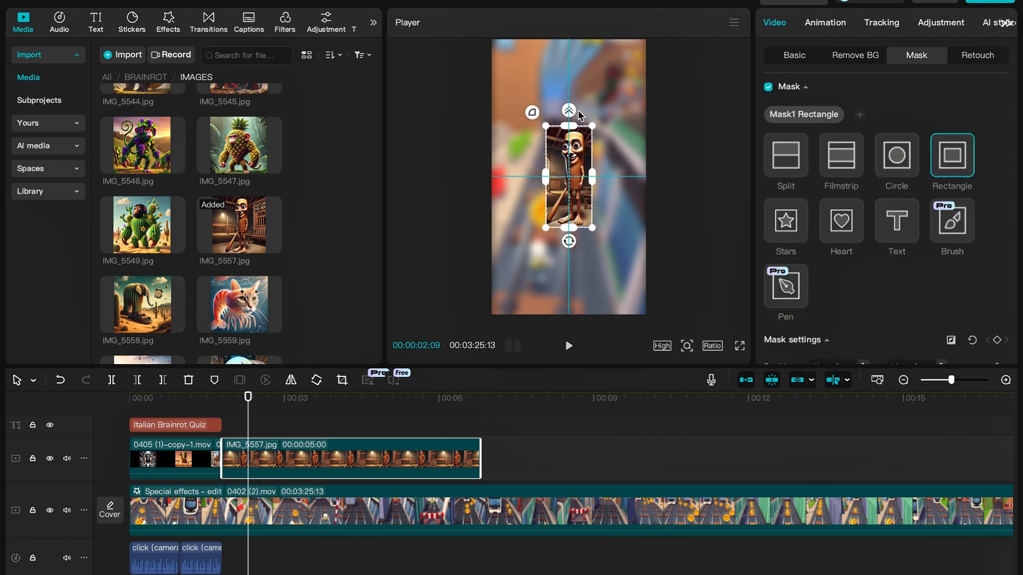
left_click_drag(546, 180, 519, 182)
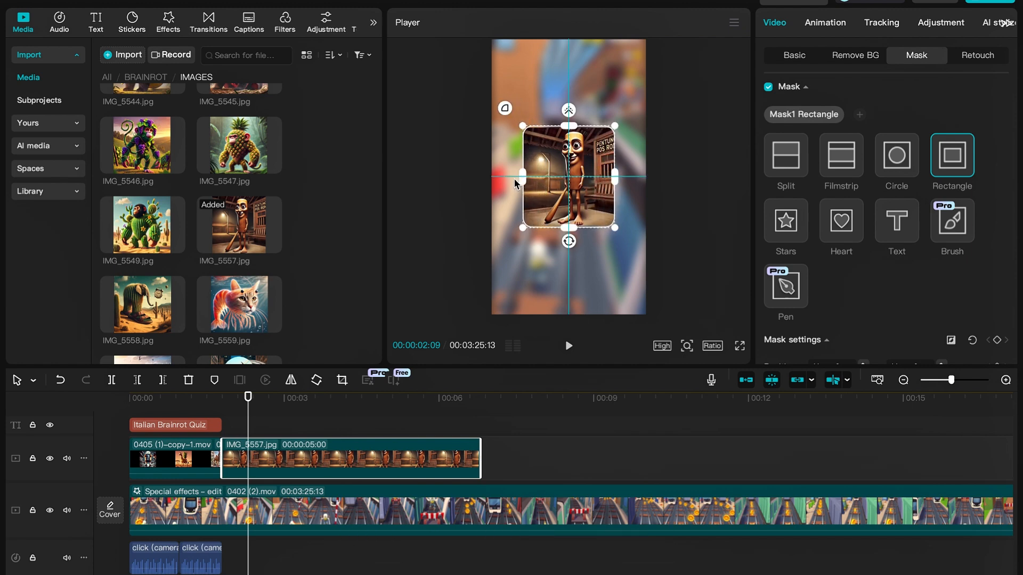
left_click_drag(520, 177, 518, 178)
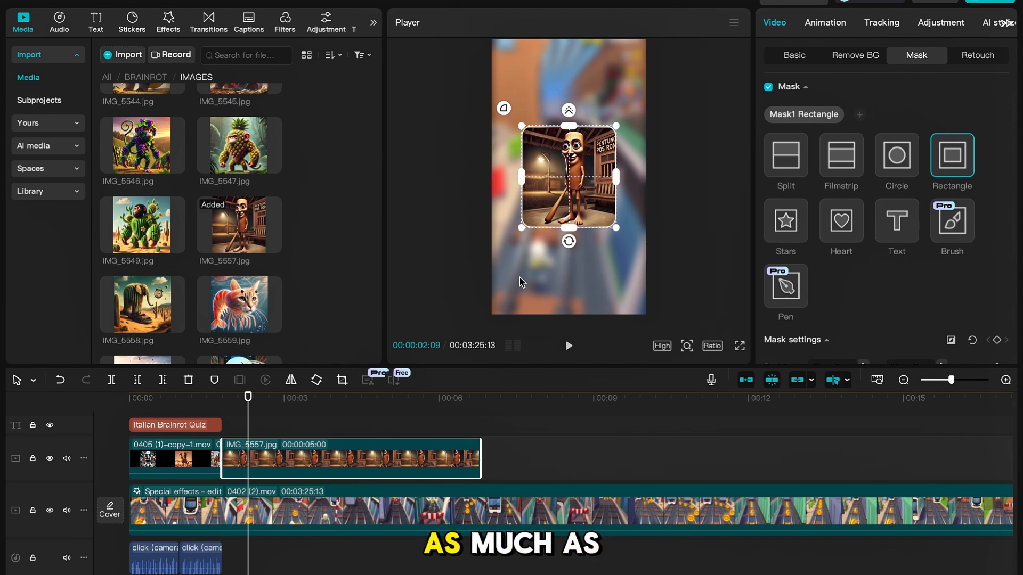
left_click(286, 432)
left_click(255, 433)
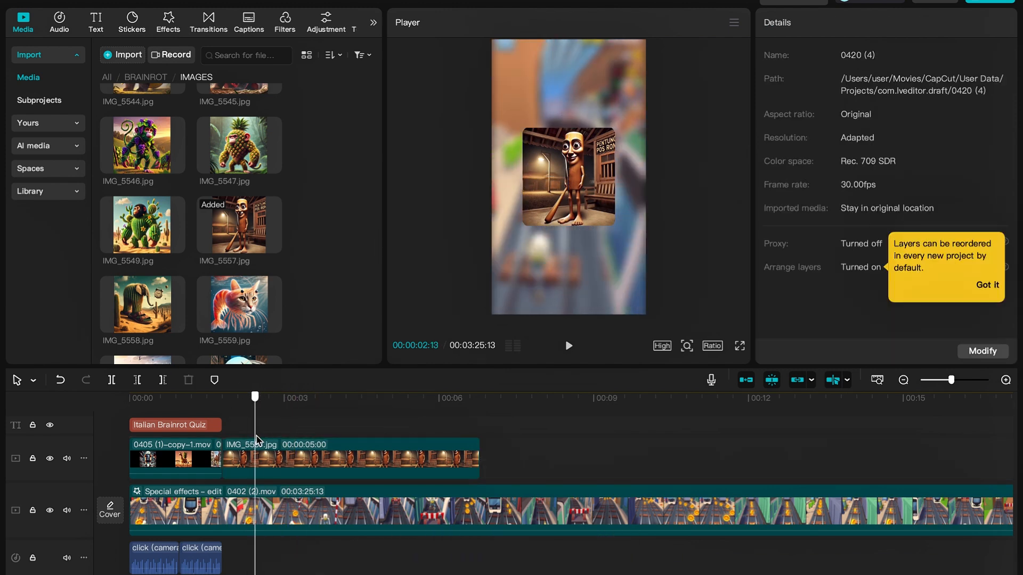
left_click(267, 455)
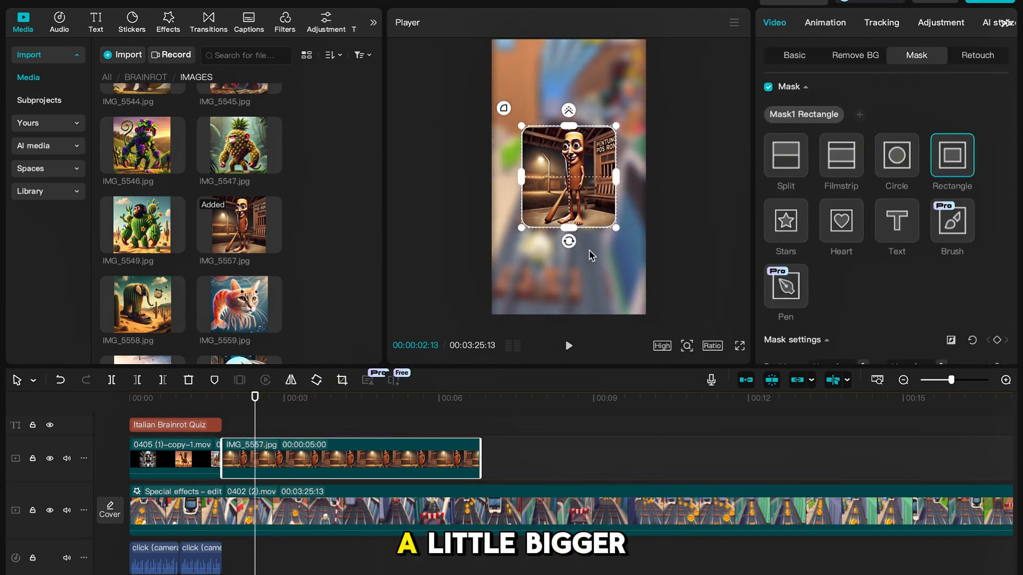
Step: Set the scale of the IMG_5557.jpg overlay to 50%
left_click(798, 59)
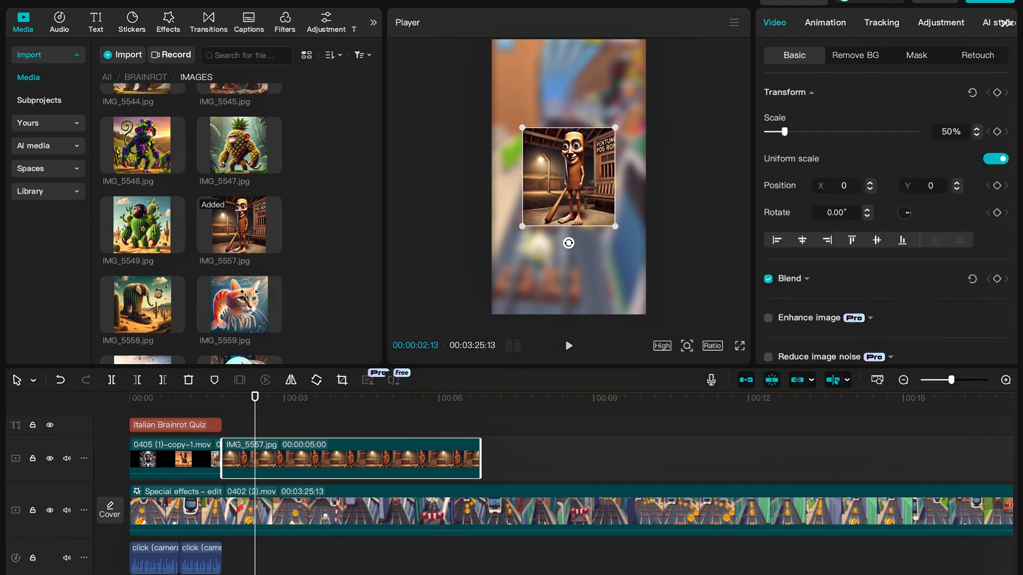
key("Return")
left_click(246, 424)
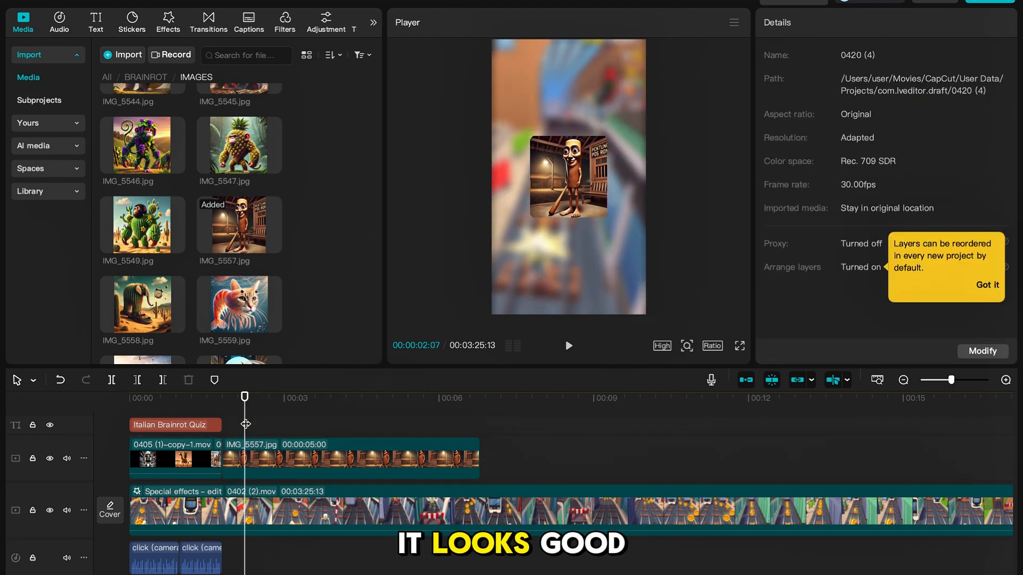
Step: Duplicate the Italian Brainrot Quiz title directly after the intro title and extend the copy to about the 9-second mark
left_click_drag(244, 422, 222, 443)
scroll(233, 442, "up", 2)
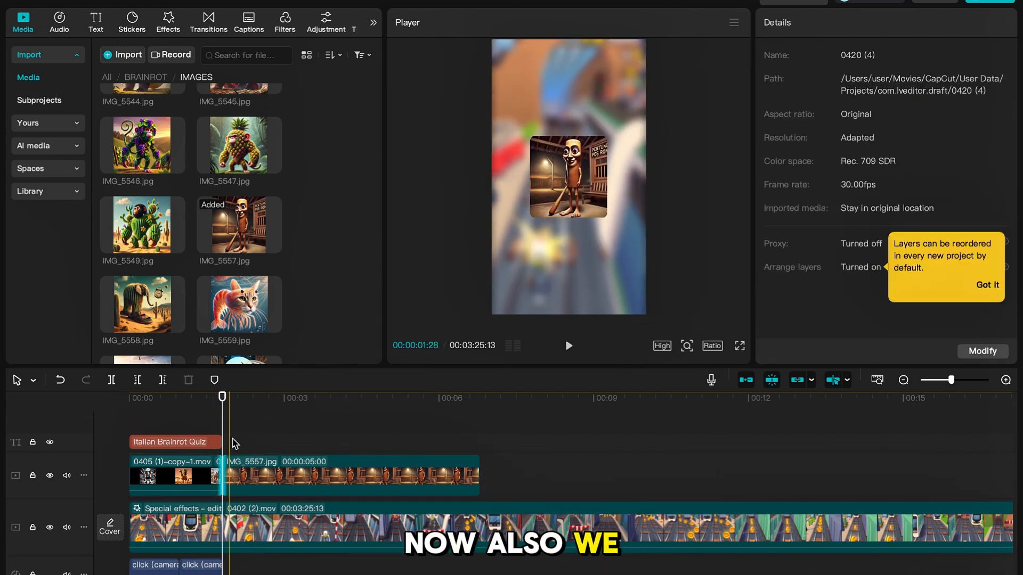
left_click(181, 458)
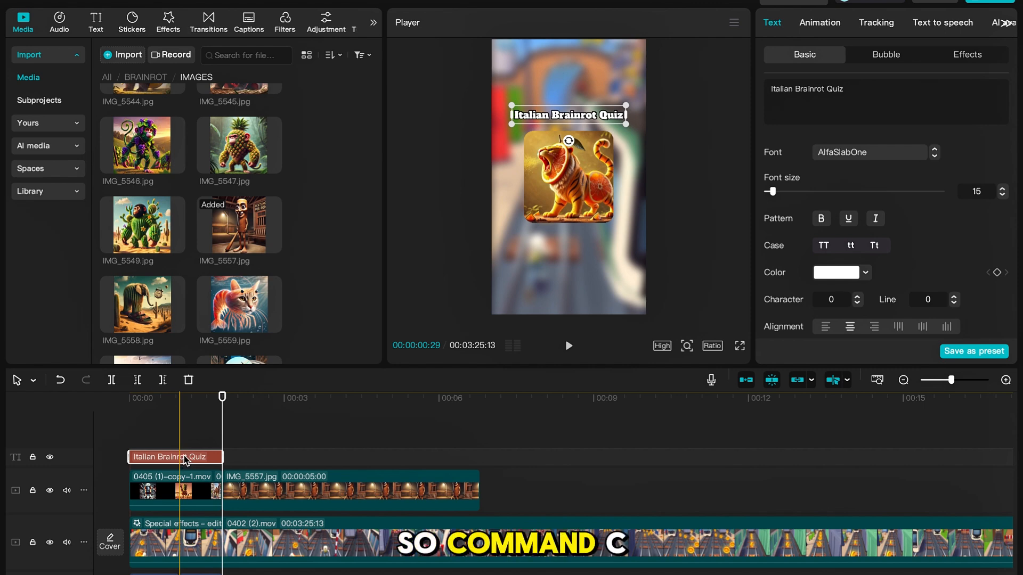
key("super+v")
left_click_drag(223, 466, 597, 482)
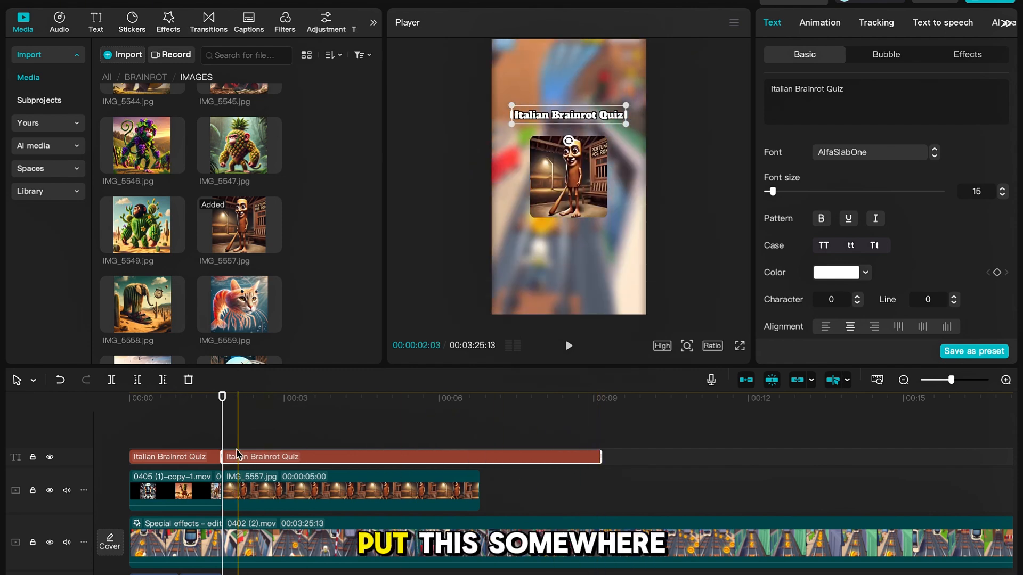
Step: Move the second Italian Brainrot Quiz title up near the upper edge of the video frame, well above the character image
left_click(237, 426)
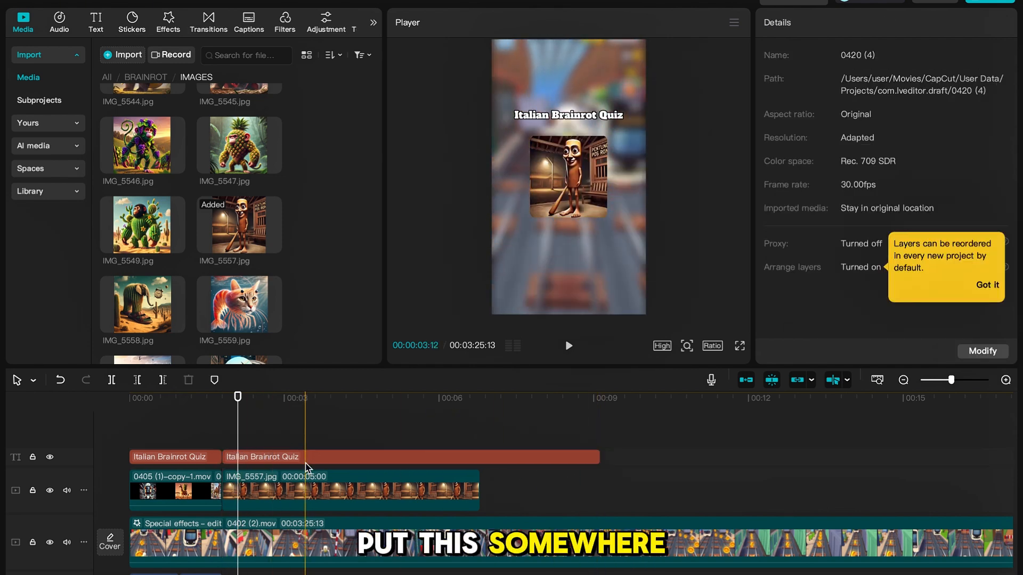
left_click(567, 116)
left_click_drag(580, 124, 583, 86)
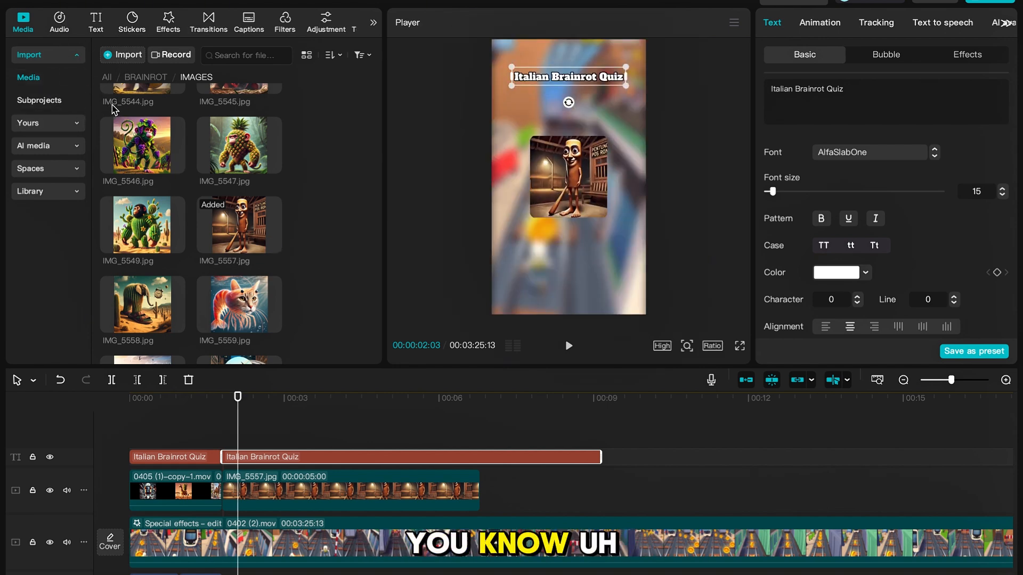
Step: Add the TikTok safe zone template PNG from the BRAINROT folder on a new overlay track above the titles, starting at 00:00
scroll(113, 109, "up", 5)
left_click(147, 78)
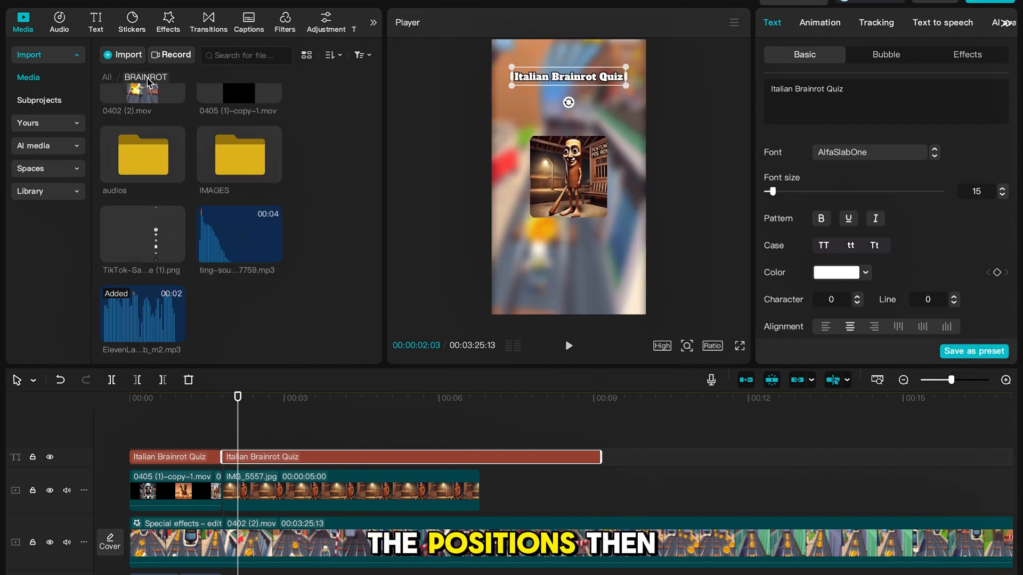
scroll(196, 198, "up", 2)
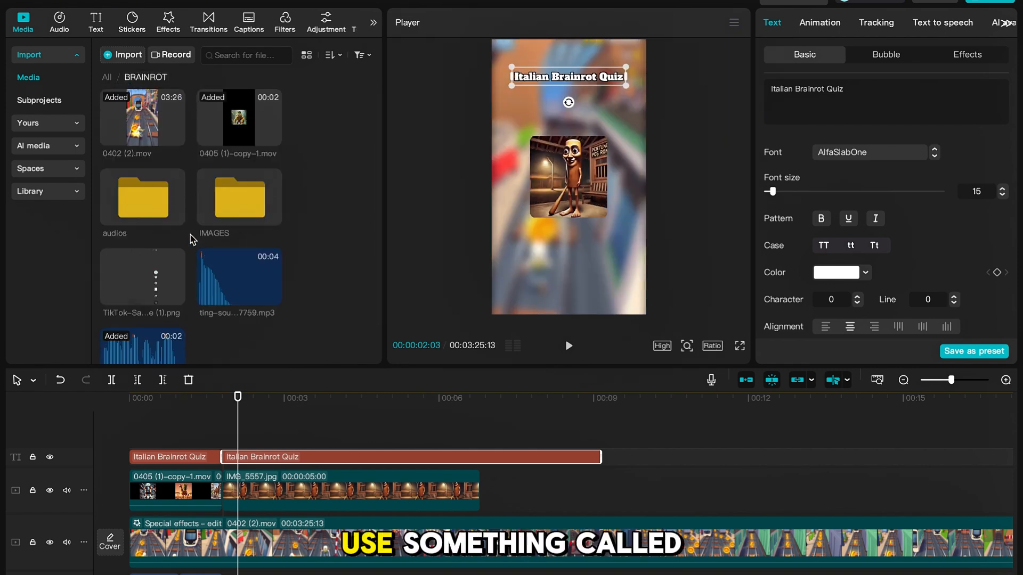
scroll(176, 245, "down", 2)
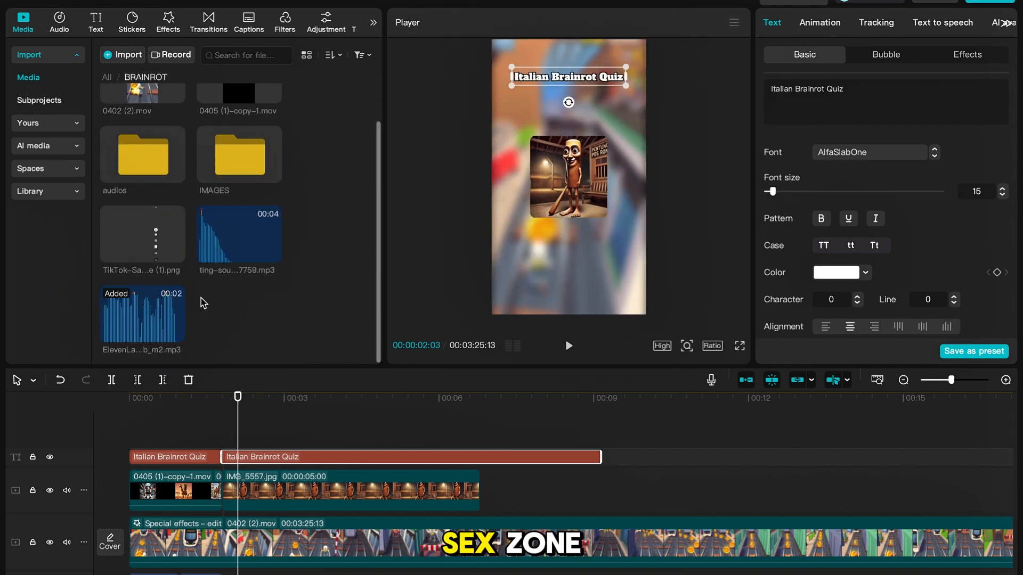
left_click_drag(142, 235, 128, 431)
Step: Check the title and image positions in the intro and quiz section against the TikTok safe zone template
left_click(179, 424)
key("space")
key("space")
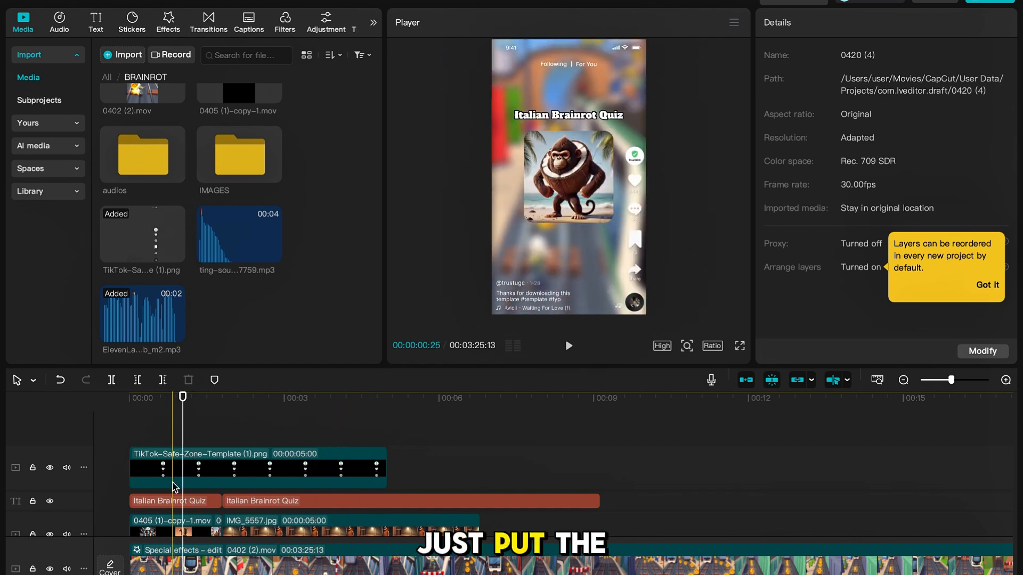
left_click(175, 501)
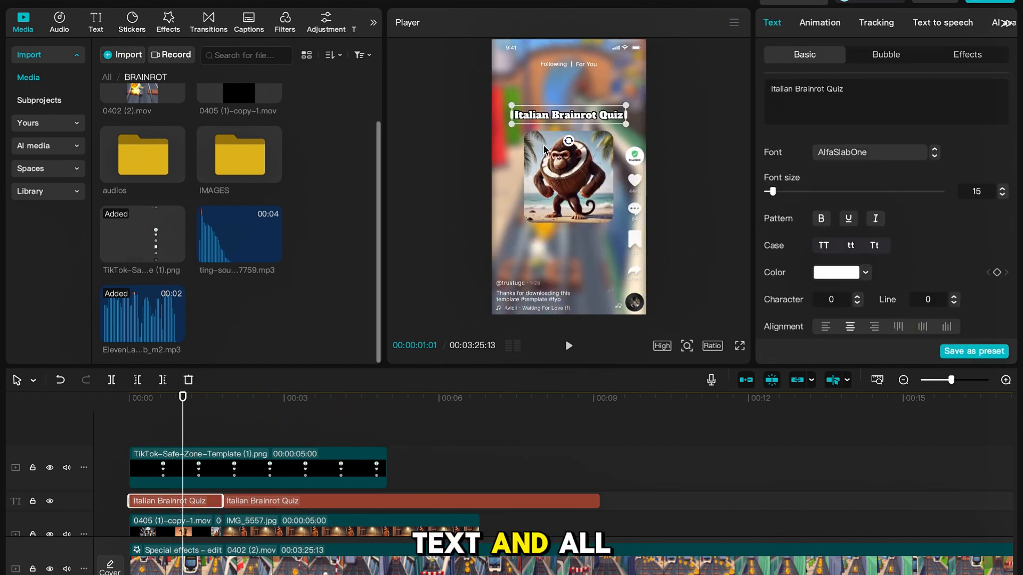
left_click_drag(311, 409, 305, 422)
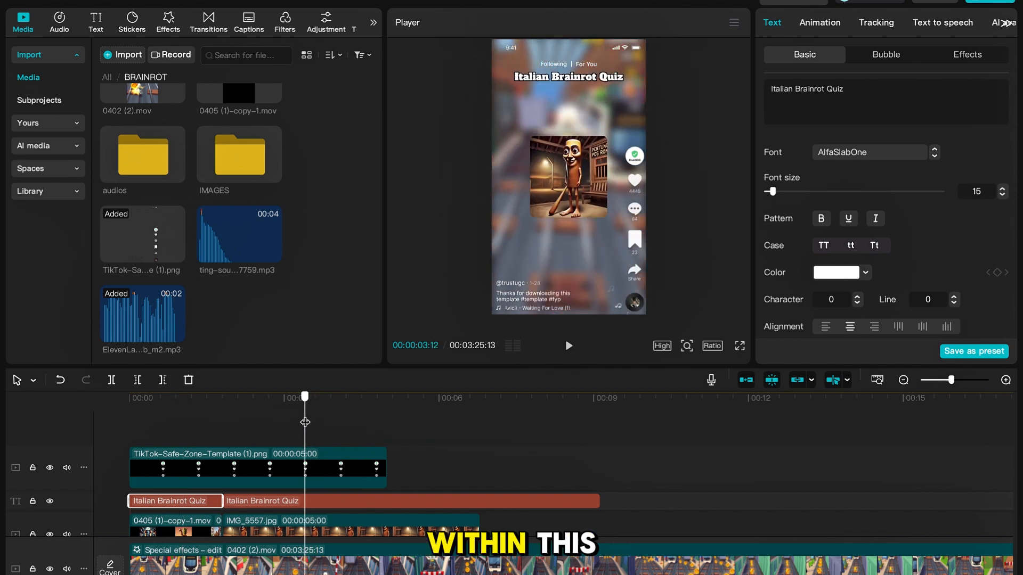
left_click(582, 85)
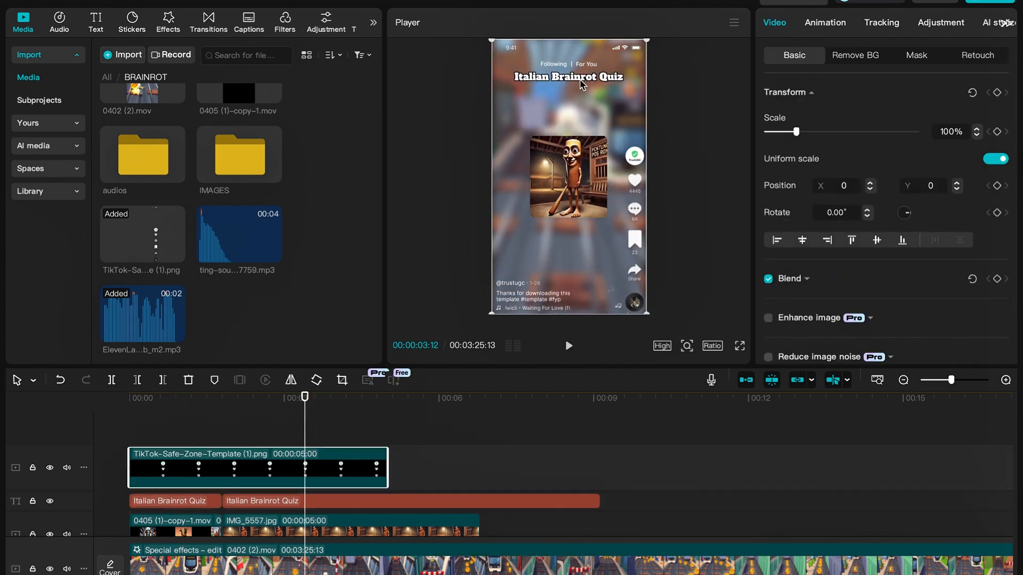
left_click(50, 468)
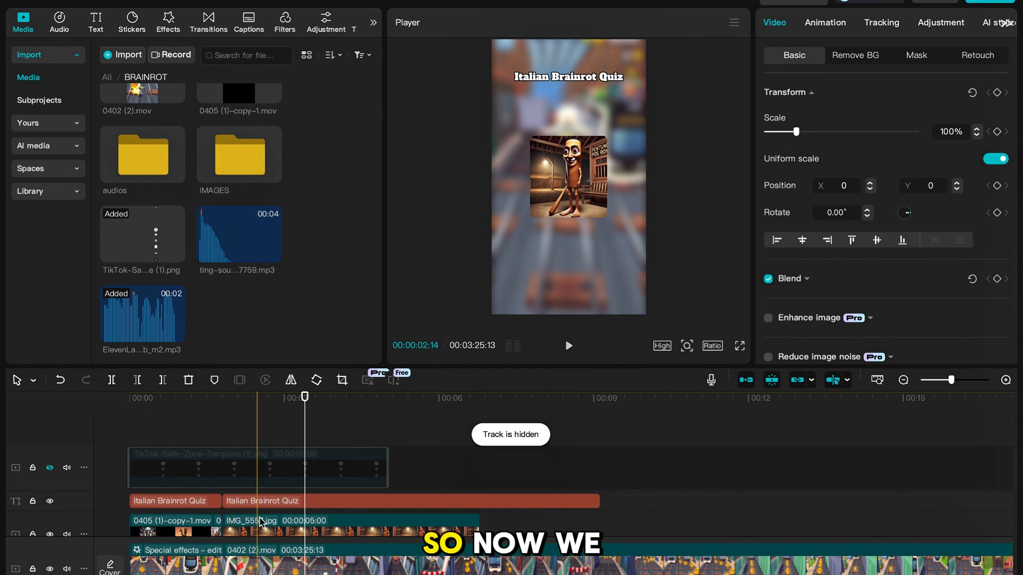
left_click(49, 467)
left_click(254, 505)
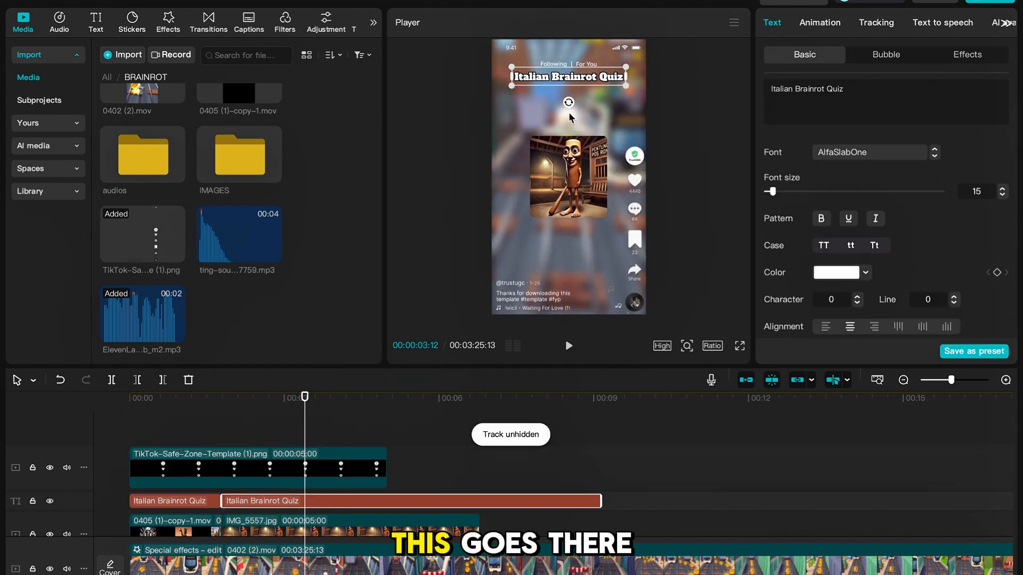
Step: Move the IMG_5557.jpg overlay up to just below the title, keeping it horizontally centred, and hide the safe zone template track
left_click(580, 172)
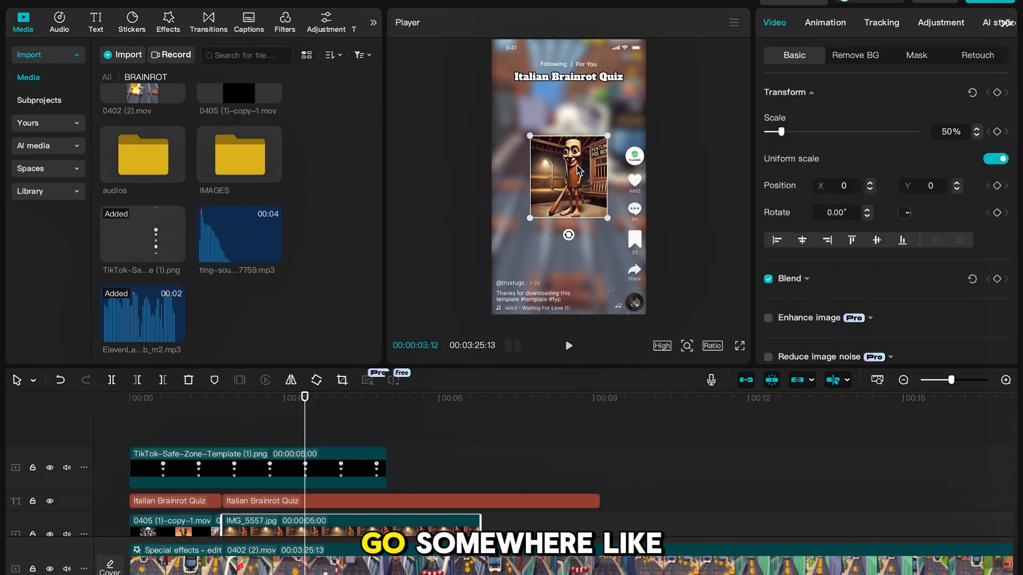
left_click_drag(580, 172, 578, 119)
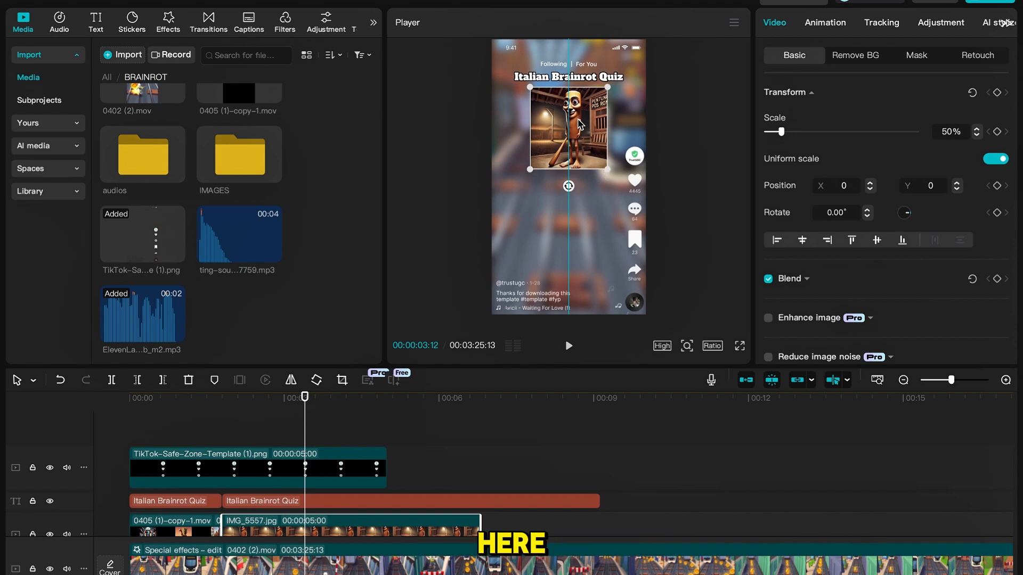
left_click(49, 468)
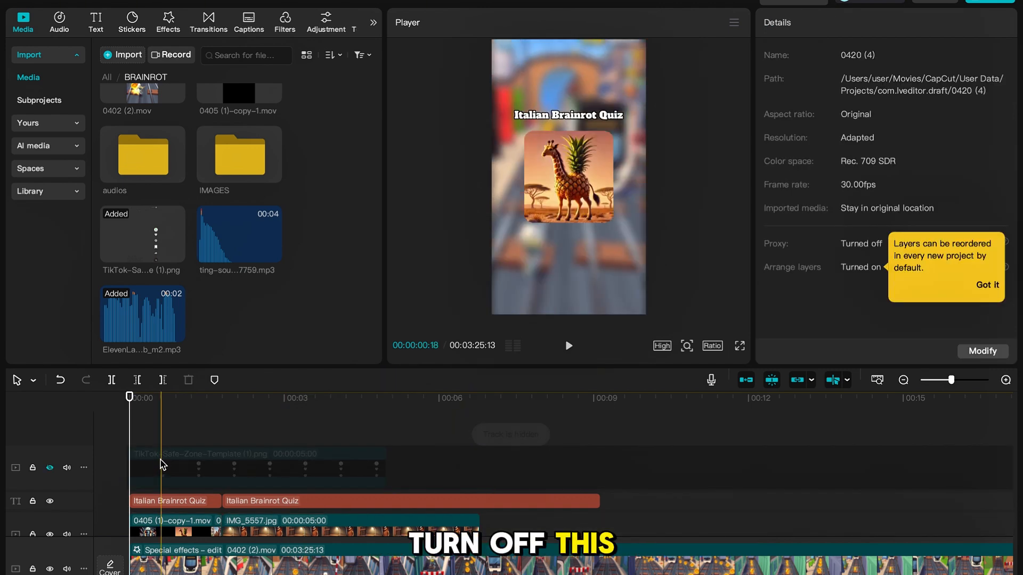
Step: Duplicate the second Italian Brainrot Quiz title onto a new text track and align the copy's start with the IMG_5557.jpg clip
scroll(223, 451, "down", 1)
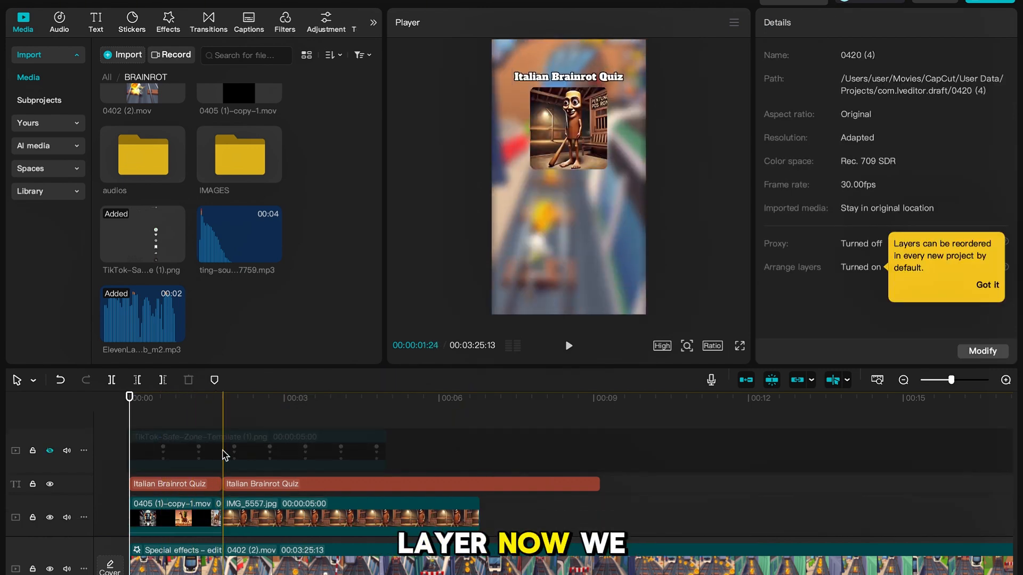
scroll(223, 454, "down", 1)
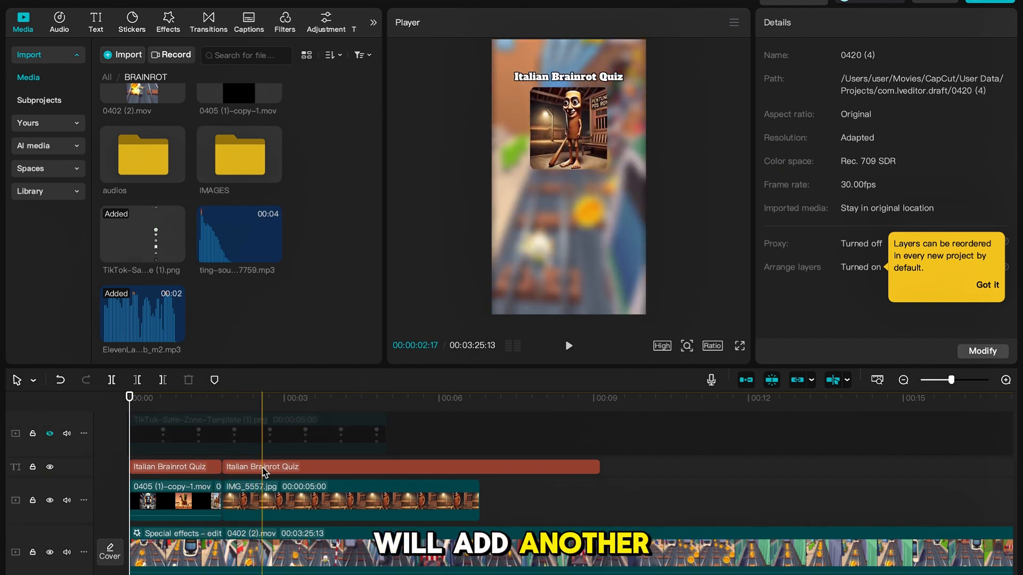
left_click(262, 468)
key("super+c")
key("super+v")
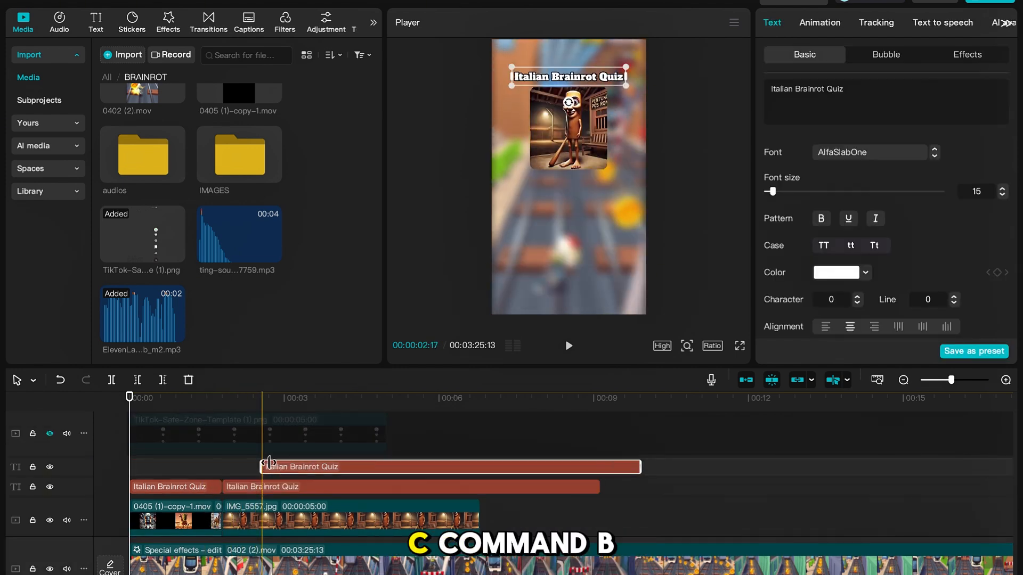
left_click_drag(318, 474, 273, 468)
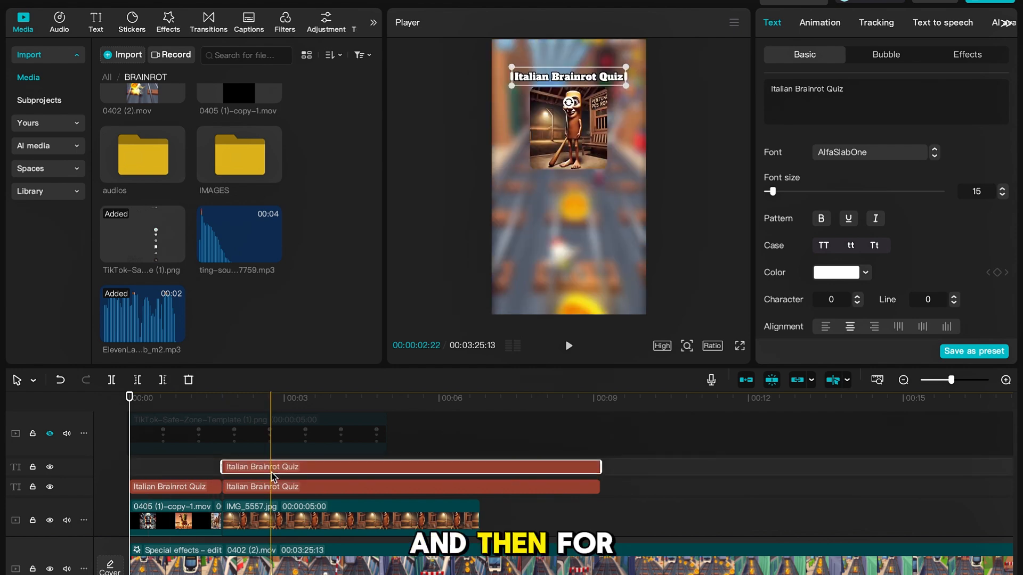
Step: Replace the duplicated title's text with a numbered list from 1. to 6., one number per line
left_click_drag(855, 97, 760, 93)
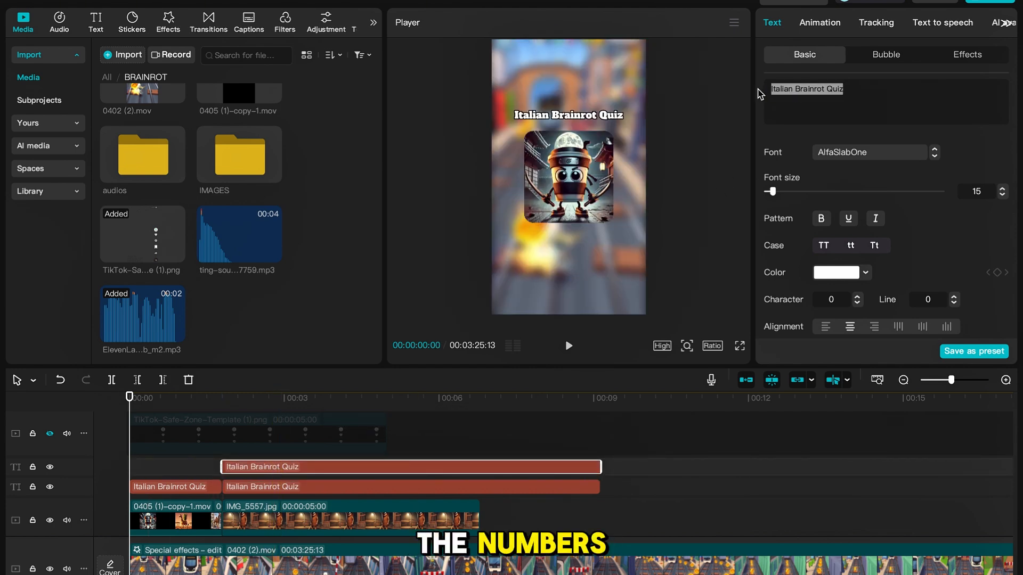
type("1. ")
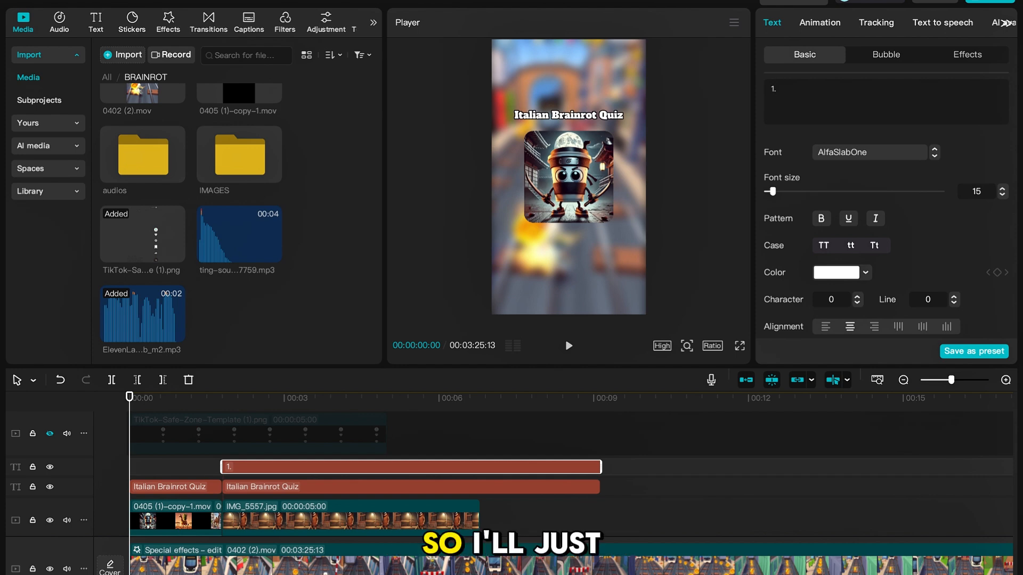
type("2.")
key("Return")
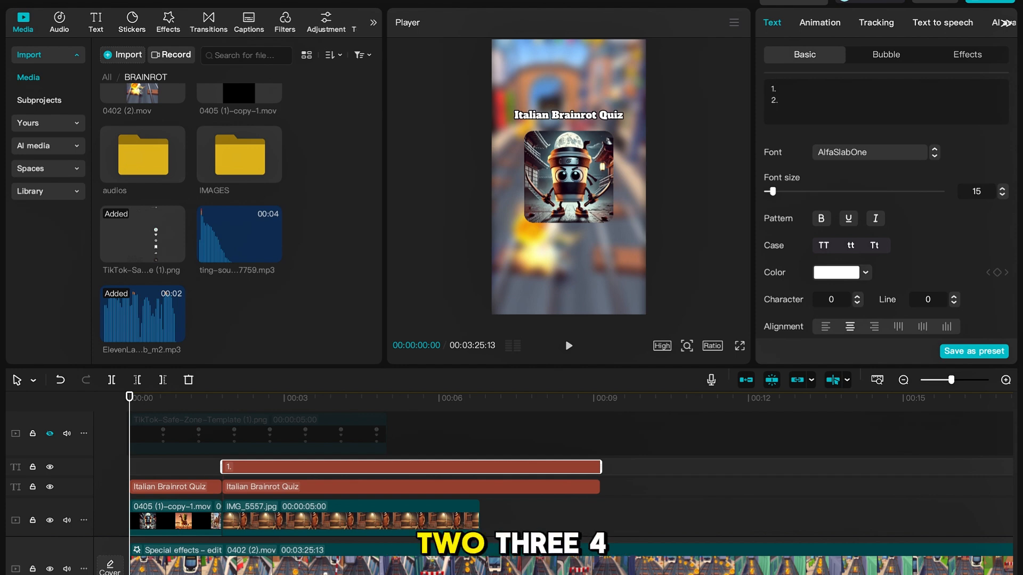
type("3.")
key("Return")
type("4.")
key("Return")
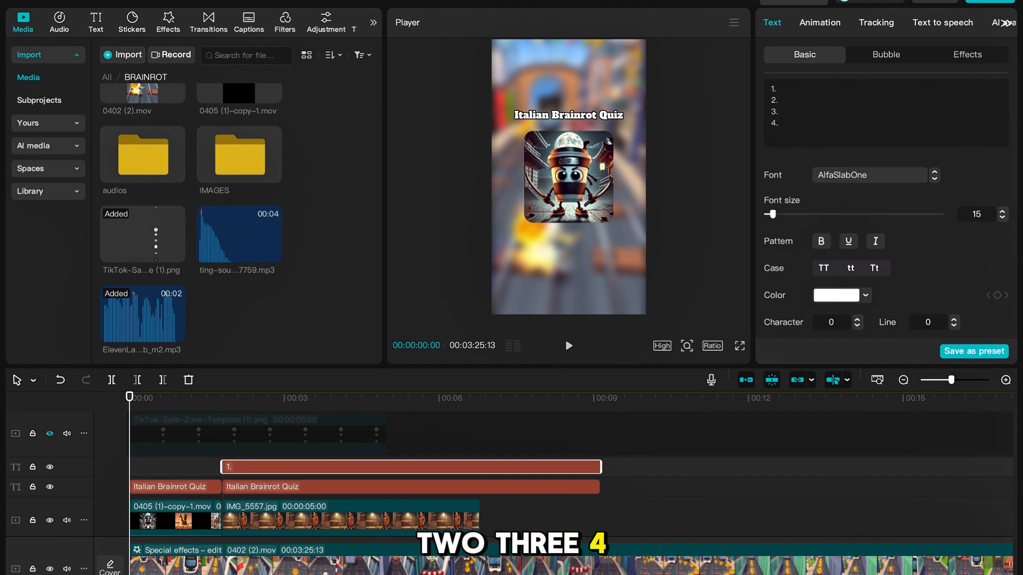
type("4")
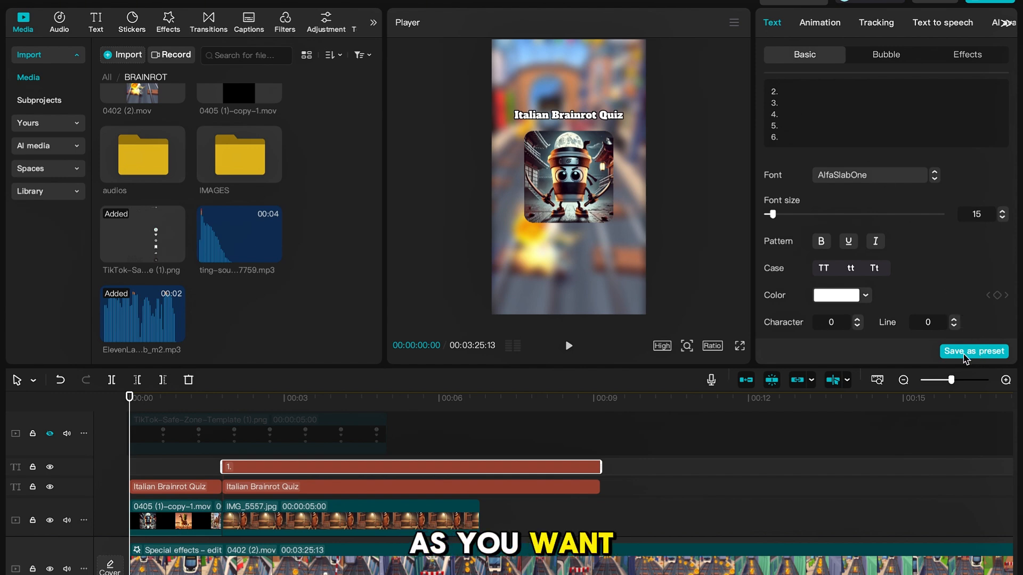
Step: Move the numbered list to the lower-left area of the video frame below the character image and play back the result
left_click(260, 415)
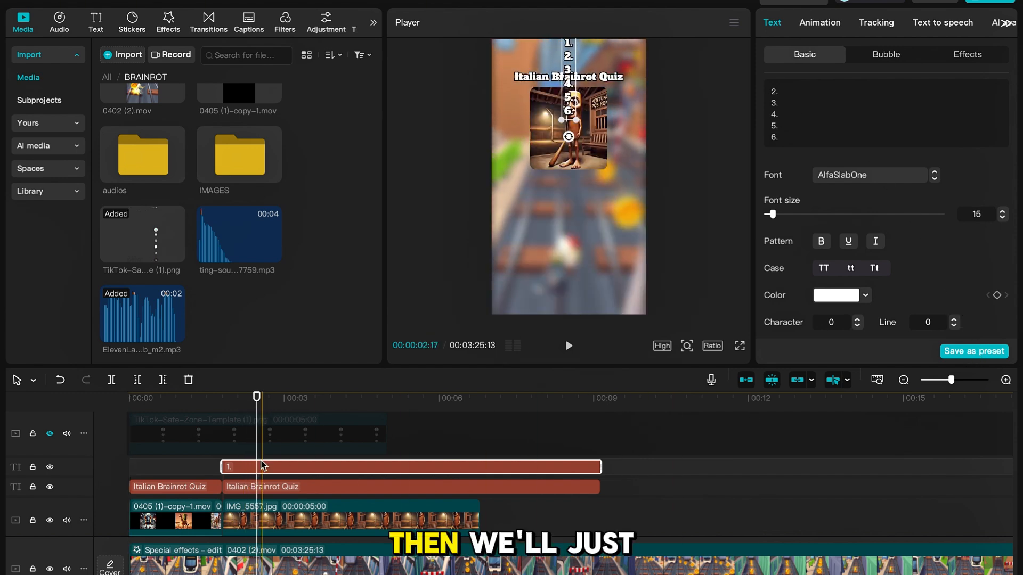
left_click_drag(569, 78, 516, 236)
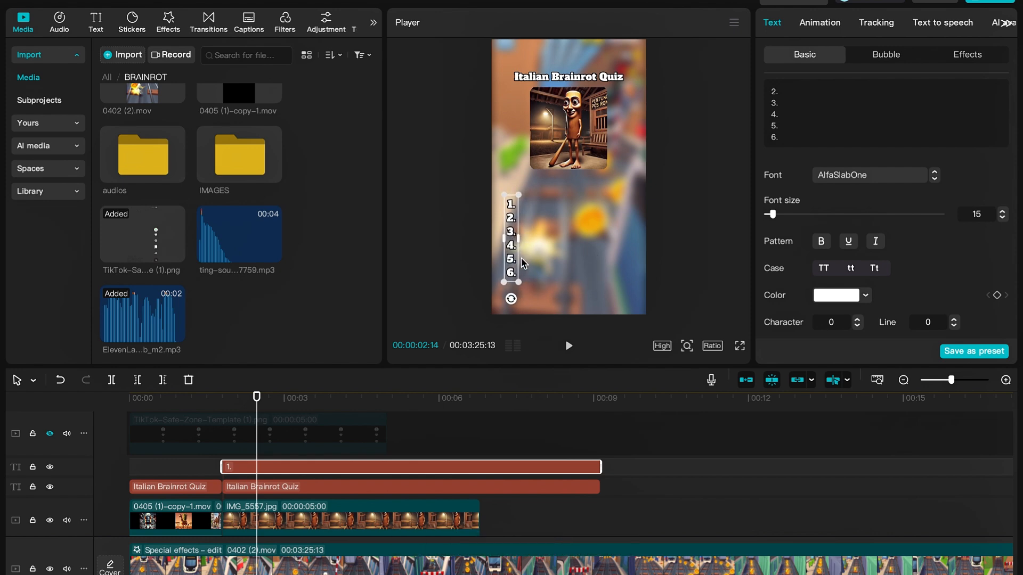
left_click(507, 446)
key("space")
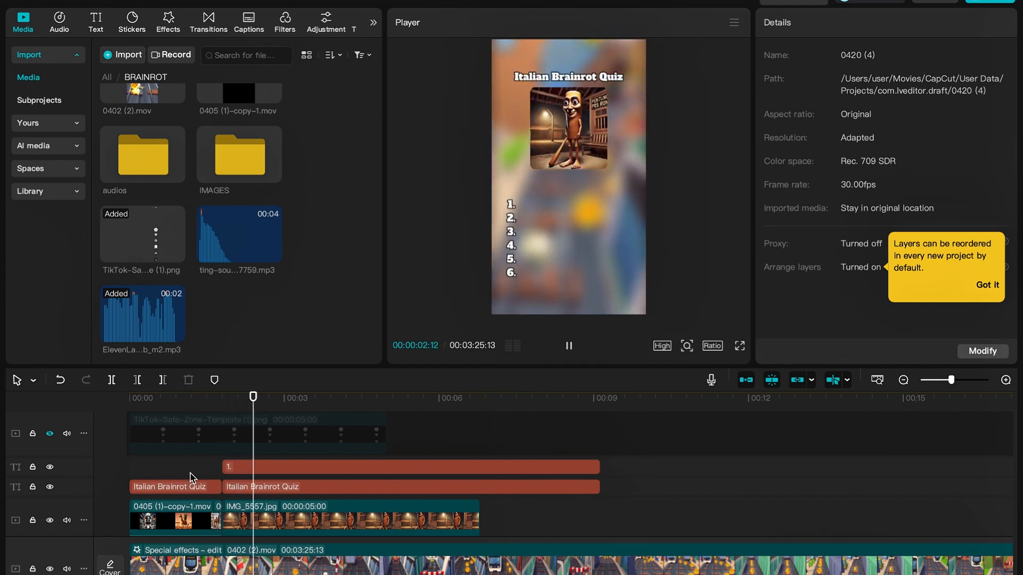
key("space")
Step: Switch to ElevenLabs, generate a voiceover of the text "Who is this?" with the Adam voice and download the MP3
scroll(403, 463, "down", 2)
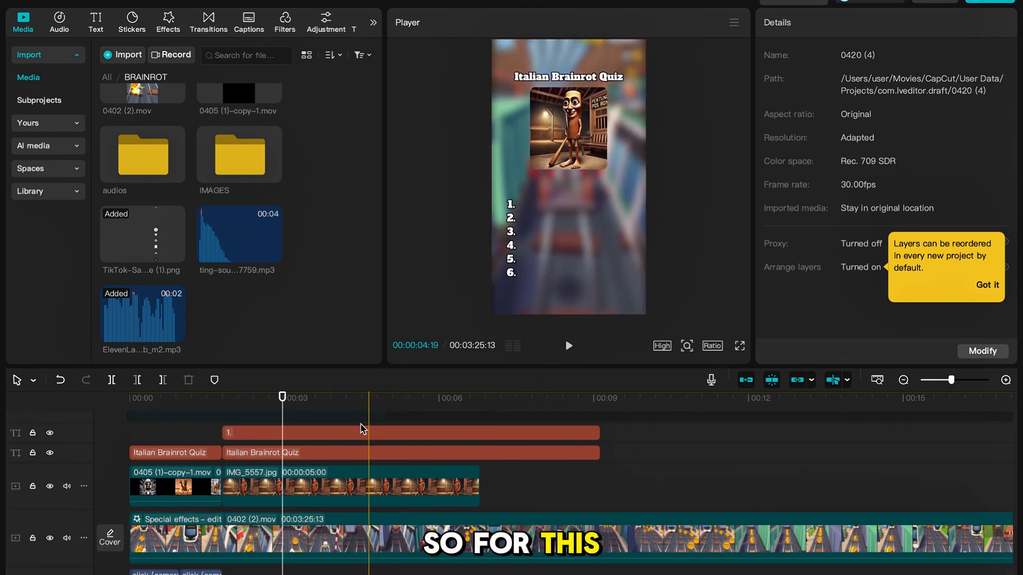
scroll(405, 469, "down", 3)
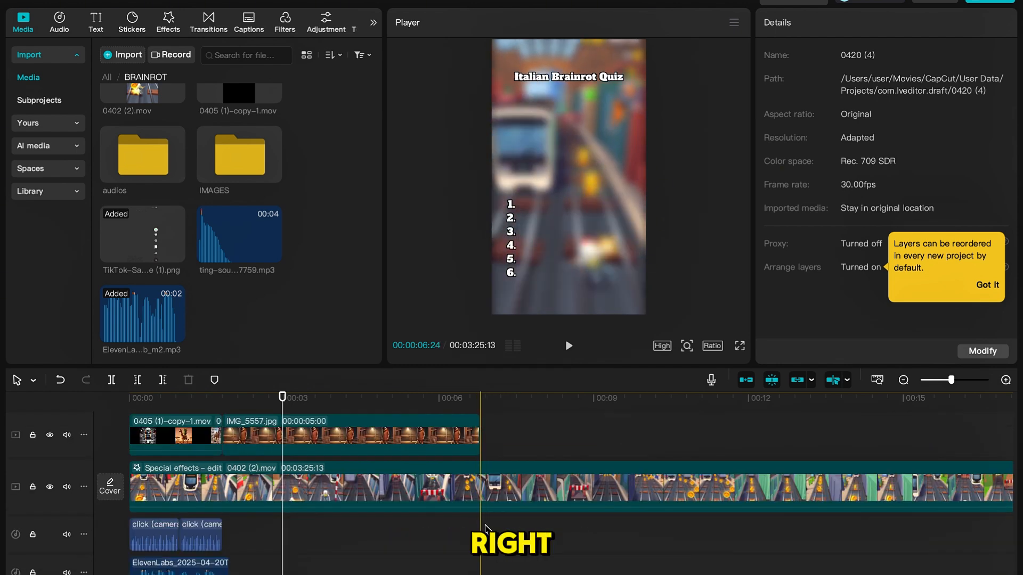
key("ctrl+Right")
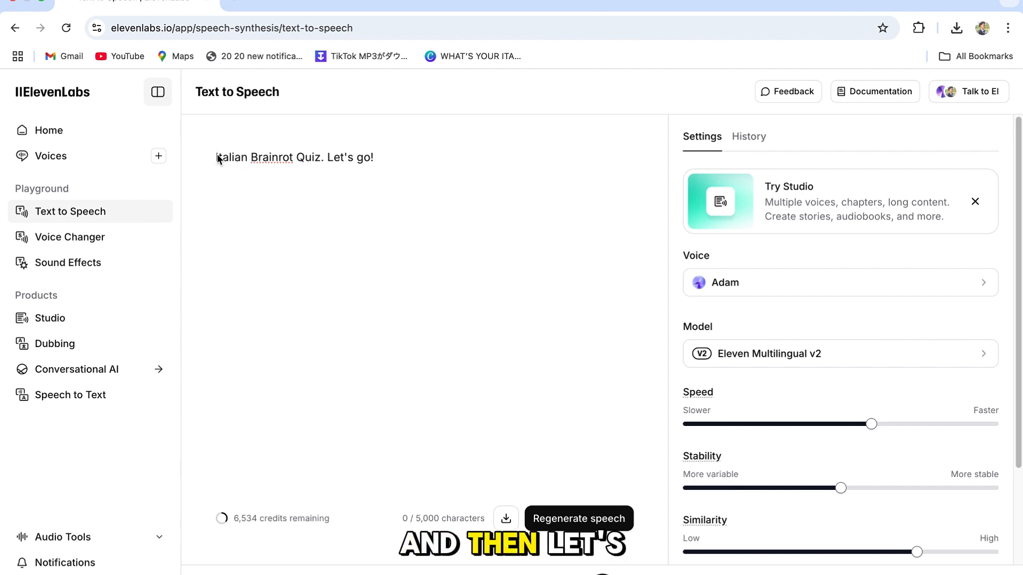
left_click_drag(216, 156, 414, 162)
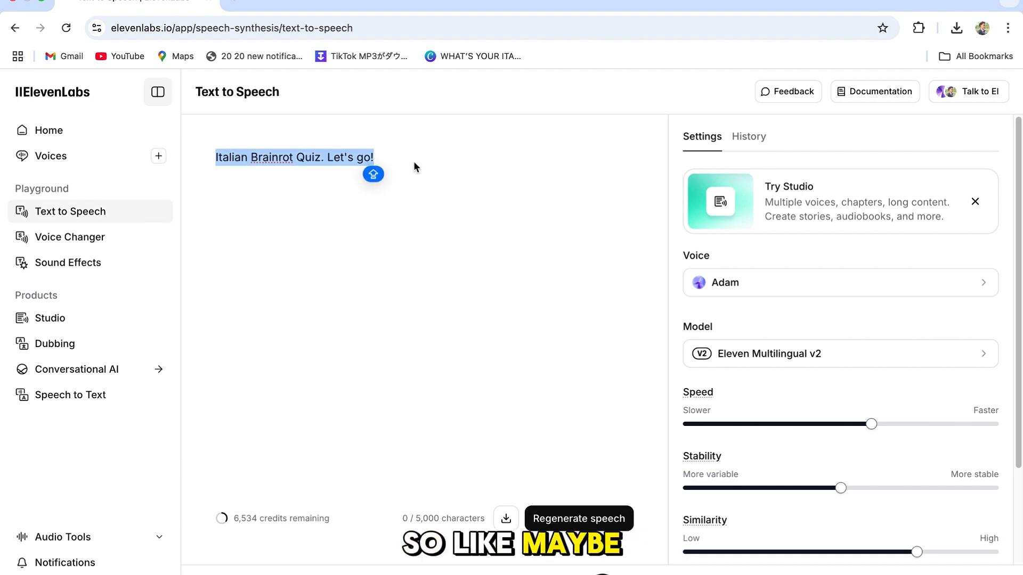
type("Who is this?")
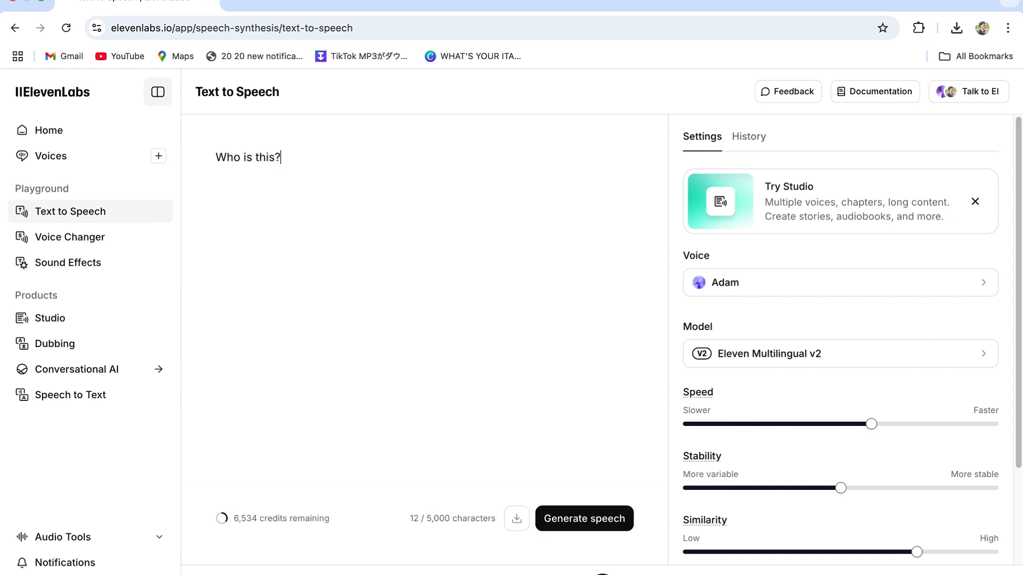
left_click(585, 515)
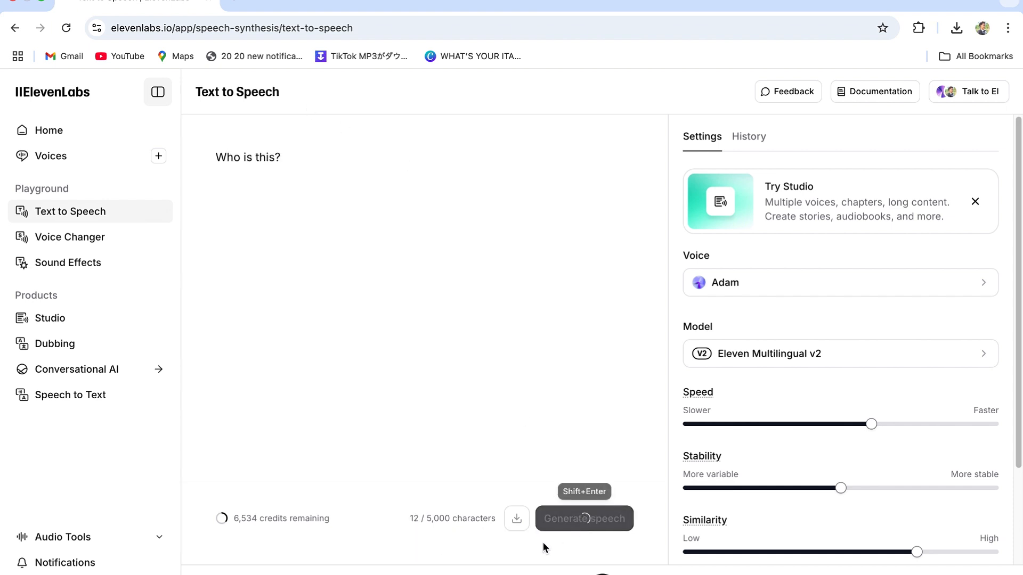
left_click(506, 519)
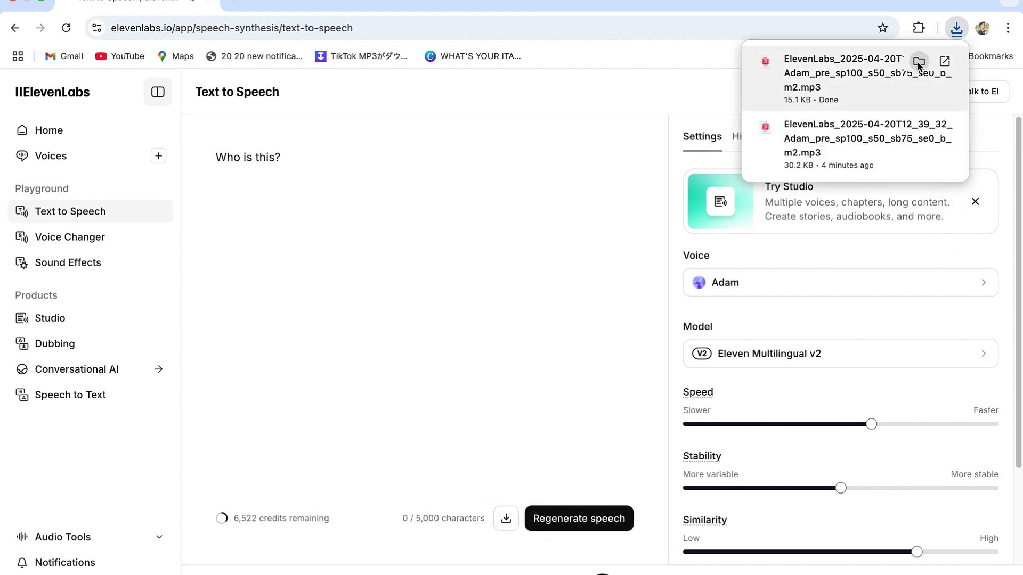
Step: Import the newly downloaded ElevenLabs MP3 from the Downloads folder into the CapCut project's BRAINROT media folder and restore the full-screen editor
left_click(917, 63)
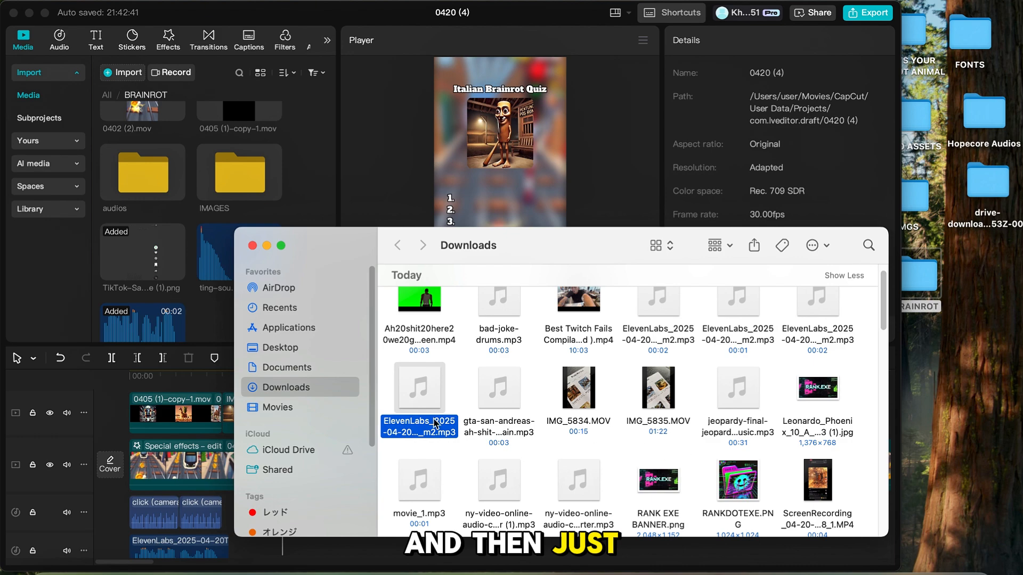
left_click_drag(435, 423, 193, 285)
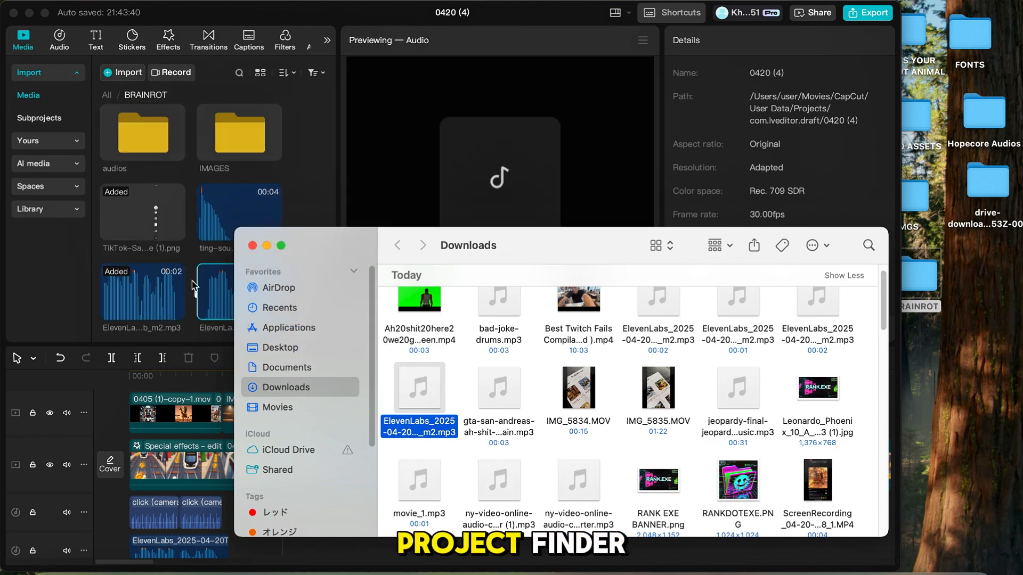
left_click(265, 246)
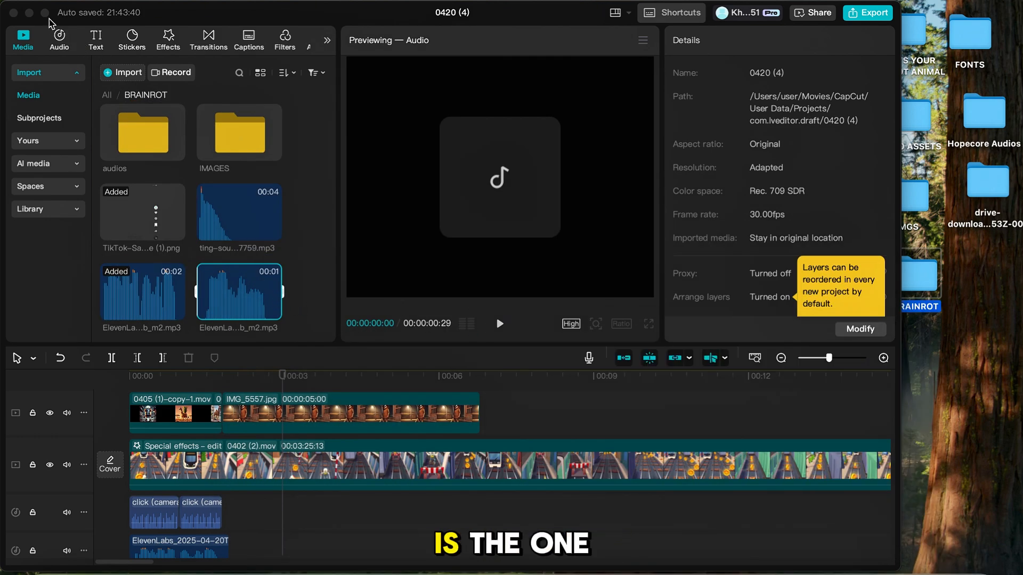
left_click(45, 12)
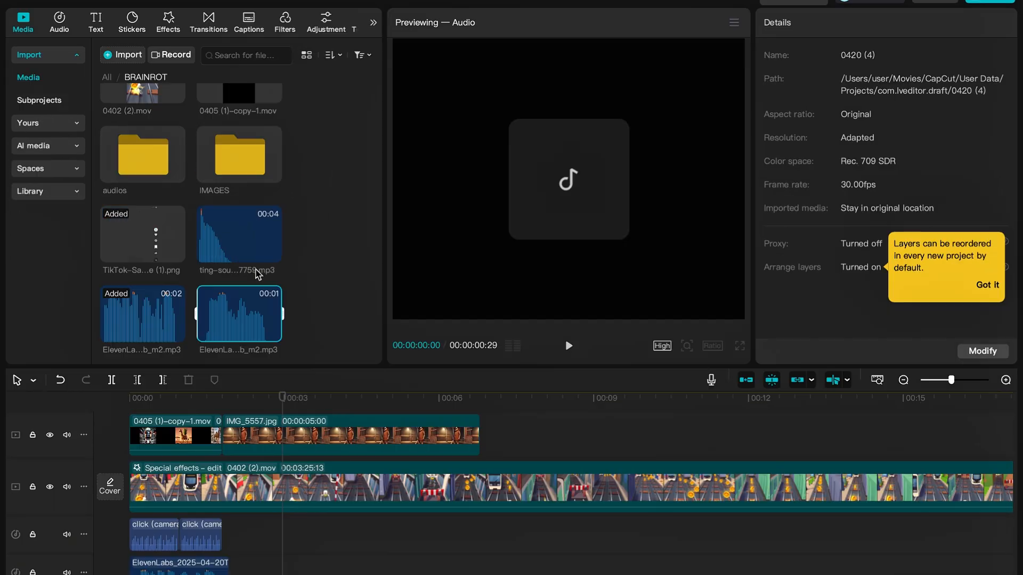
Step: Place the new one-second voiceover directly after the camera click sounds, at the start of IMG_5557.jpg, and play back the transition
left_click_drag(270, 384, 225, 546)
left_click(194, 571)
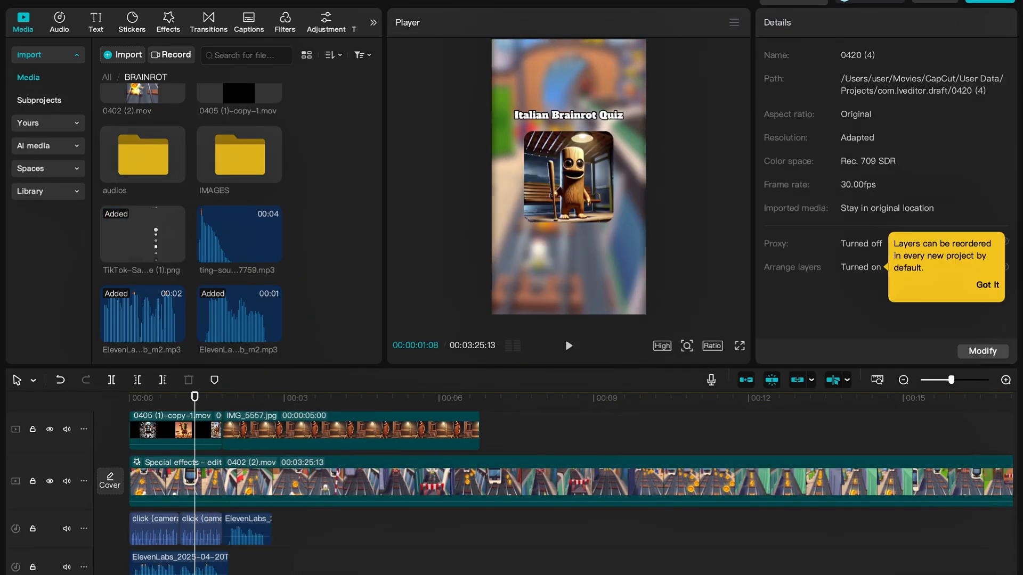
key("space")
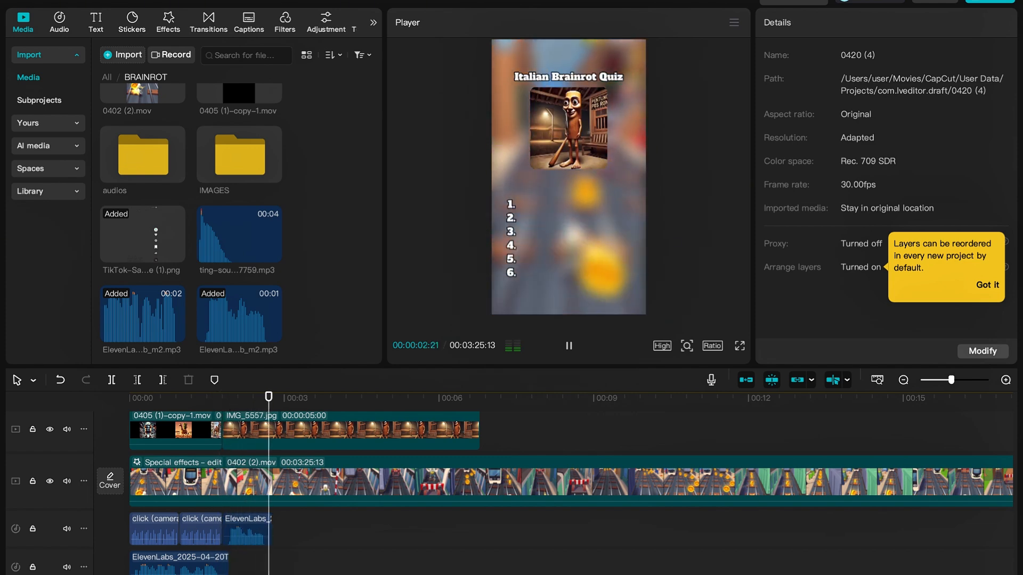
key("space")
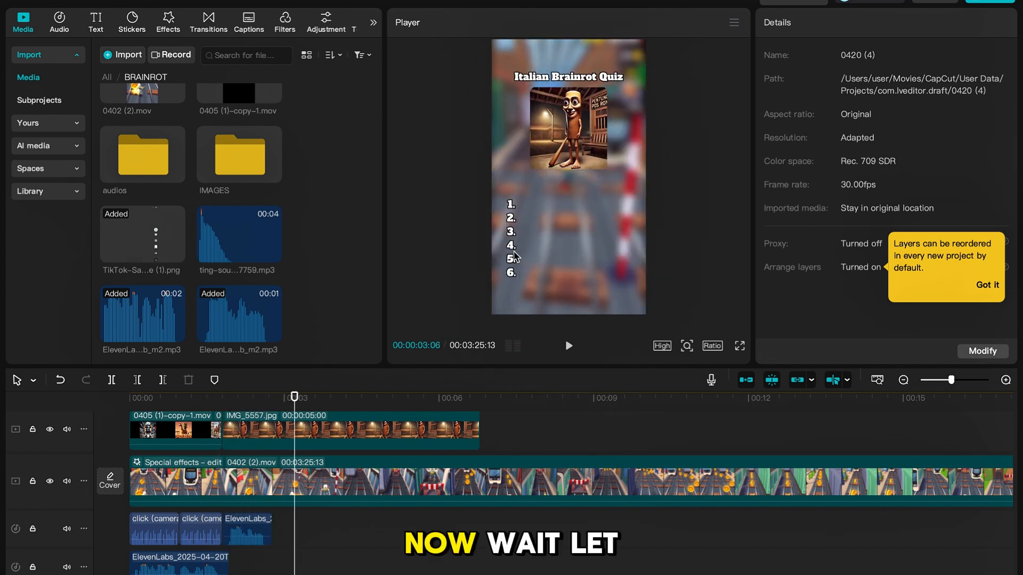
Step: Add a seventh line, 7., to the numbered list text and play back the section
scroll(317, 454, "up", 4)
left_click(315, 449)
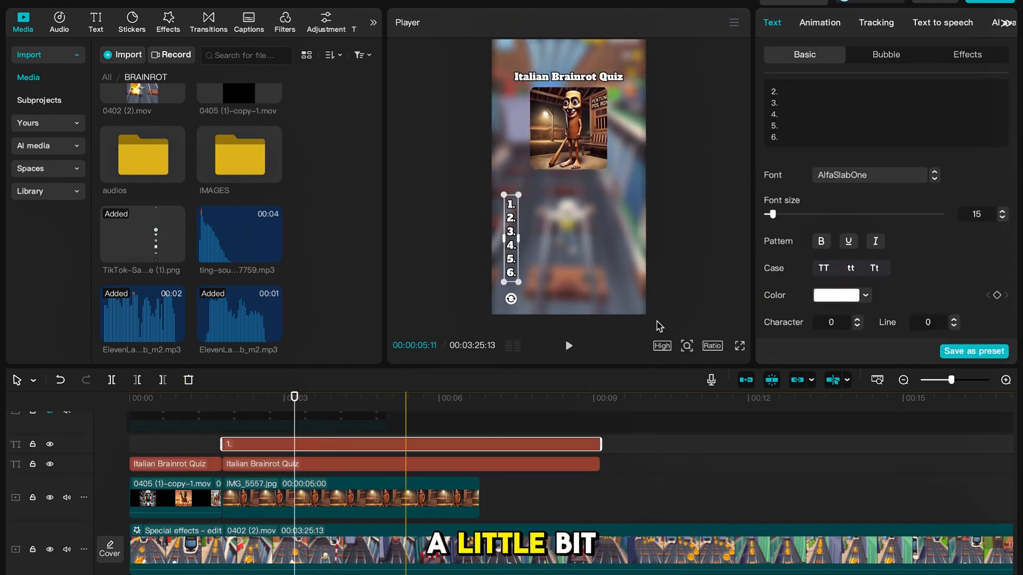
left_click(797, 143)
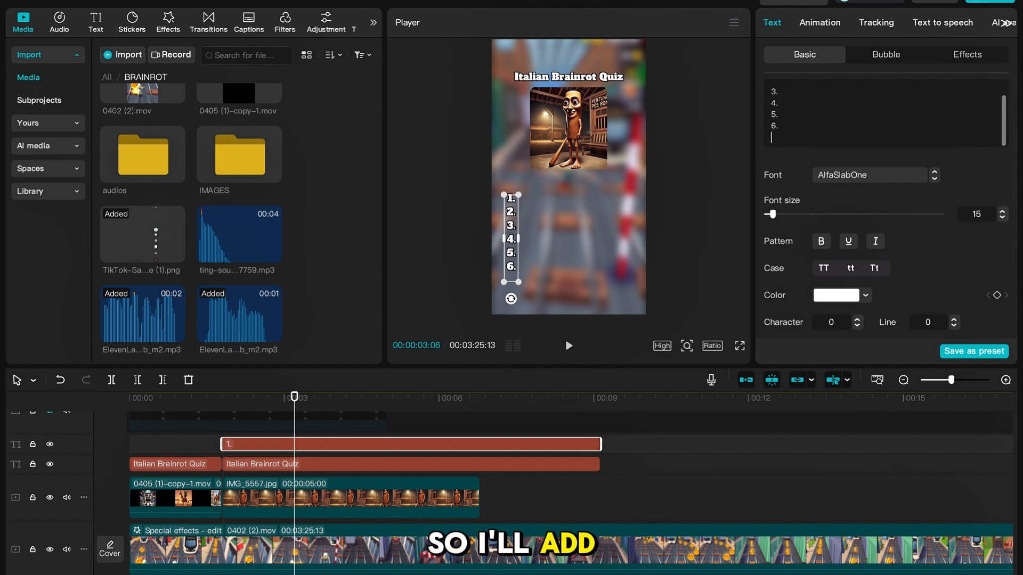
type("7.")
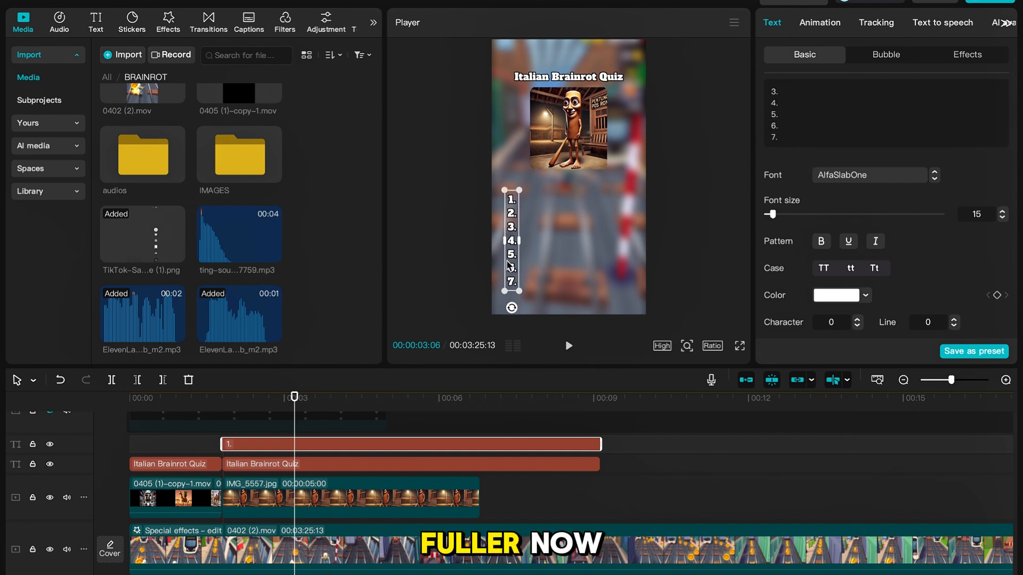
left_click(205, 444)
key("space")
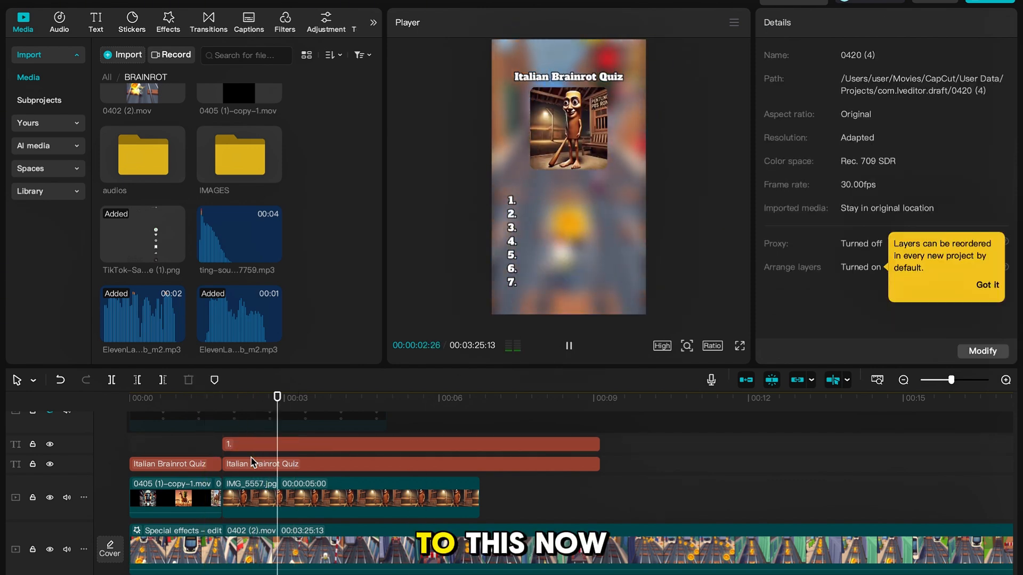
key("space")
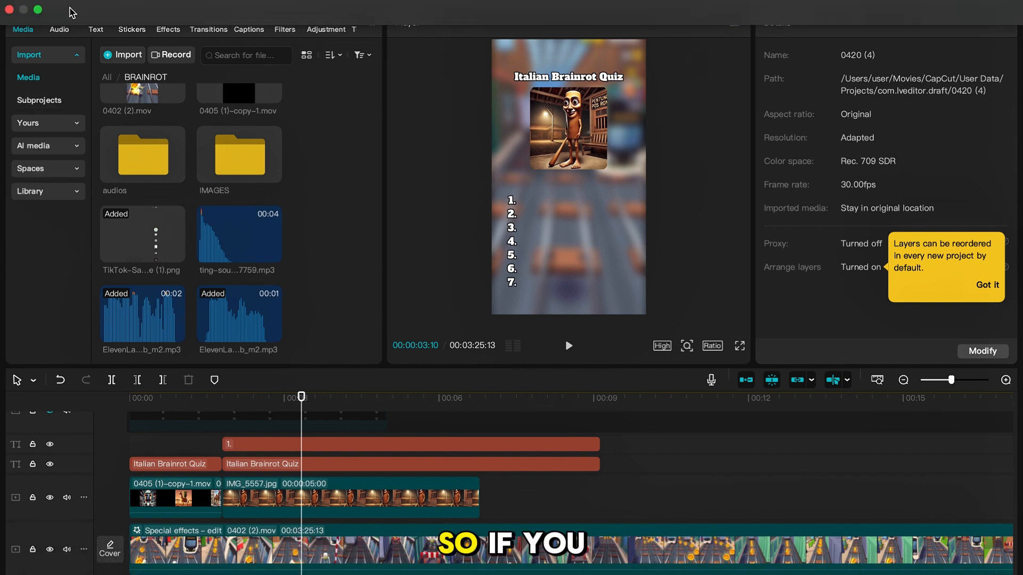
Step: Search Finder for "timer" and import Animated Quiz Timer Loading Bar 3 Seconds with Sound - Green Screen (4K).mp4 into the project media
left_click(38, 9)
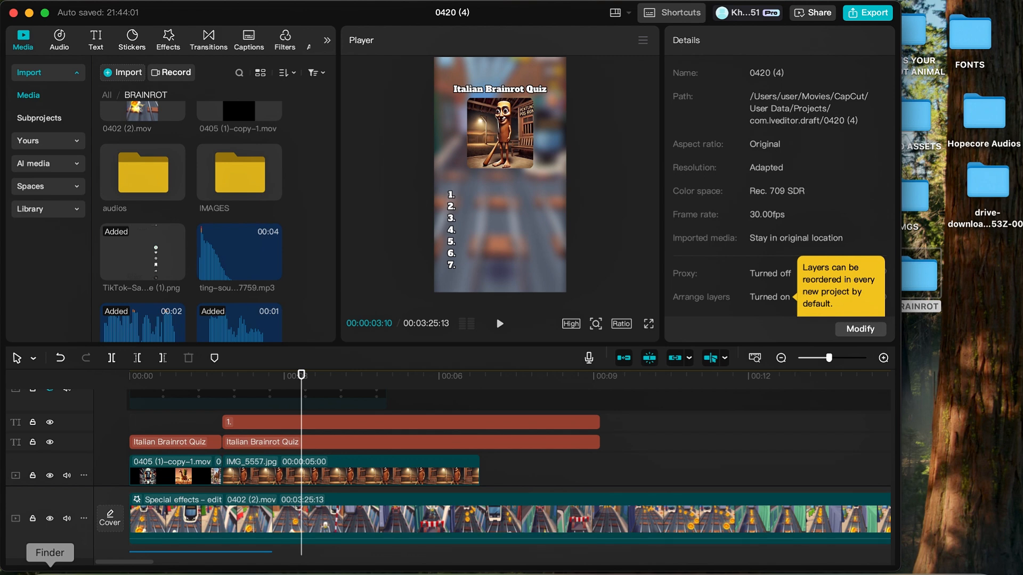
left_click(49, 571)
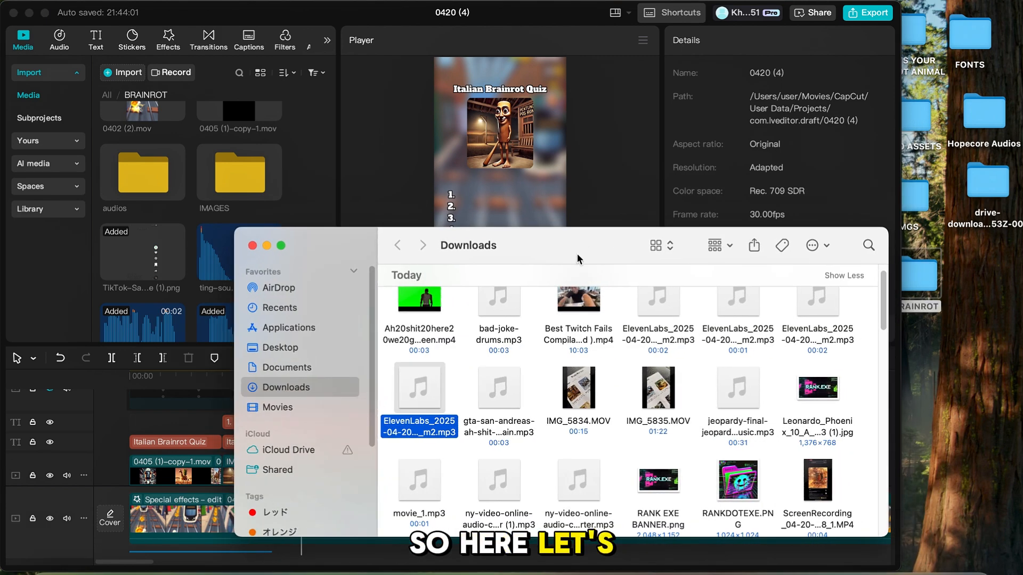
left_click(809, 248)
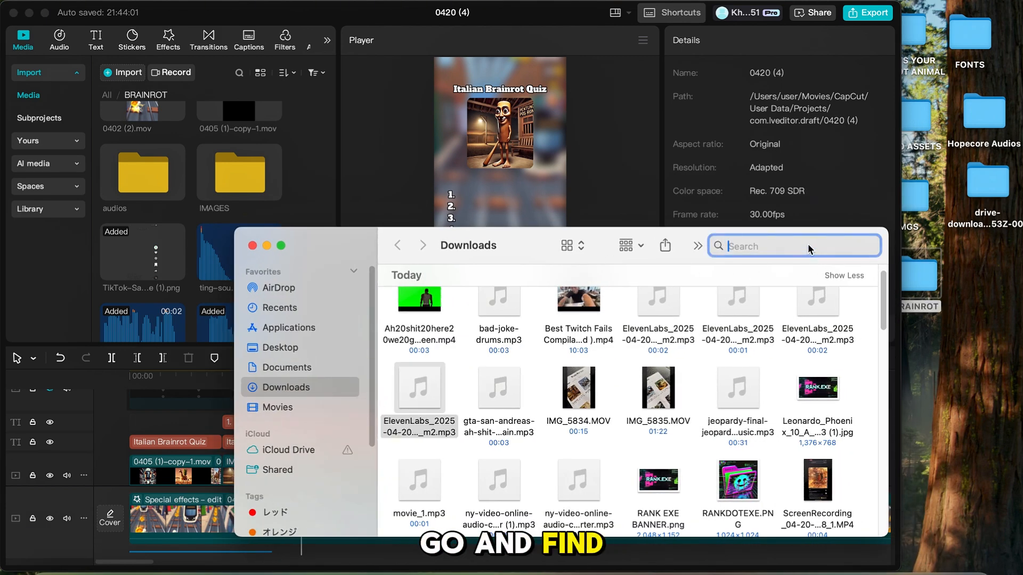
type("timer")
key("Return")
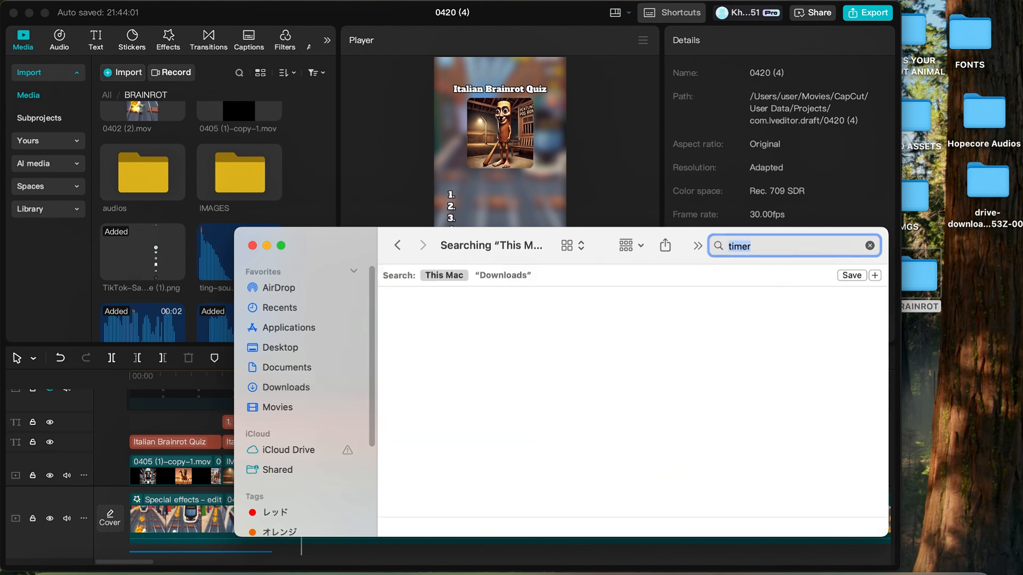
scroll(713, 401, "down", 5)
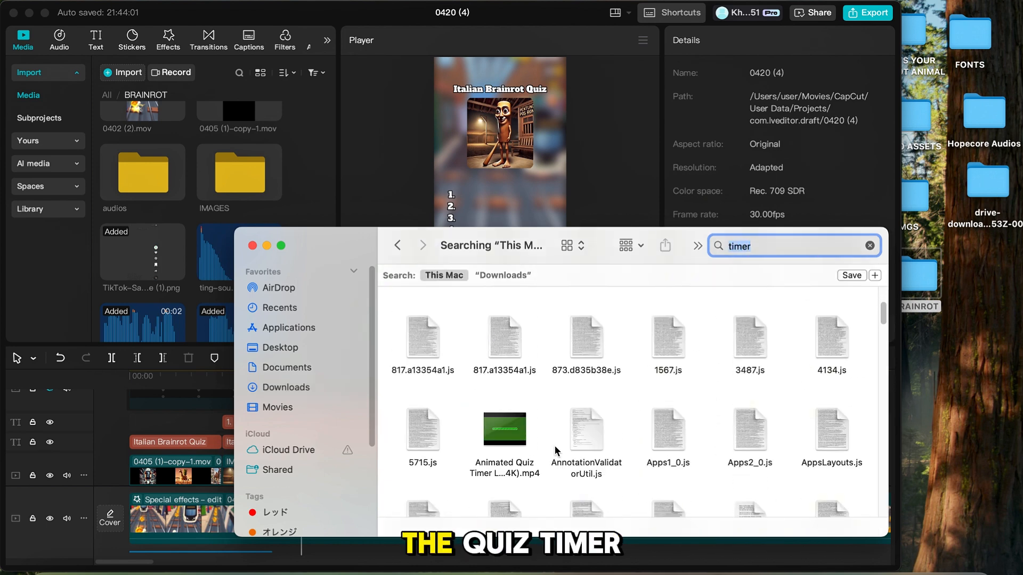
left_click_drag(520, 447, 176, 256)
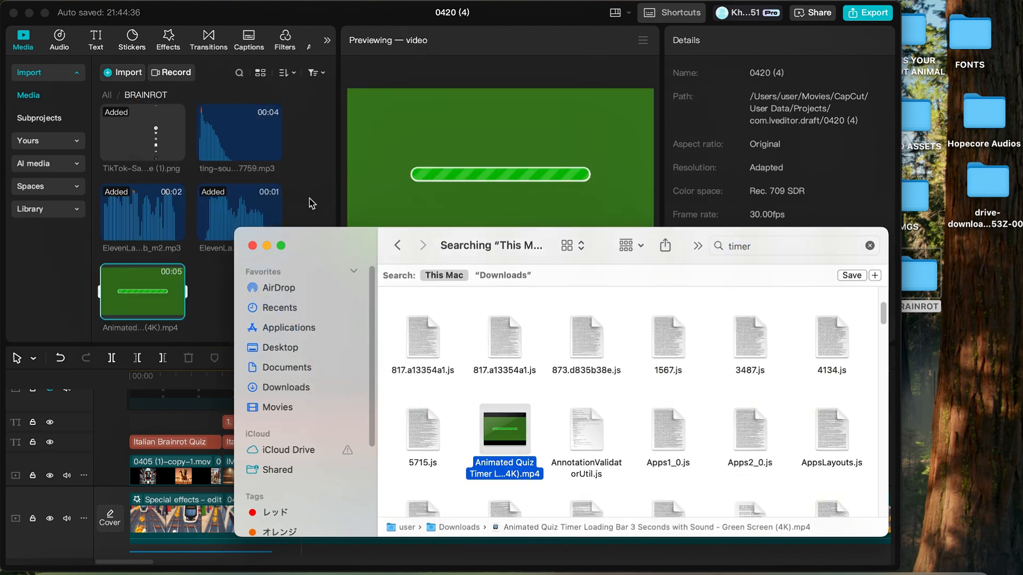
left_click(312, 201)
left_click(312, 202)
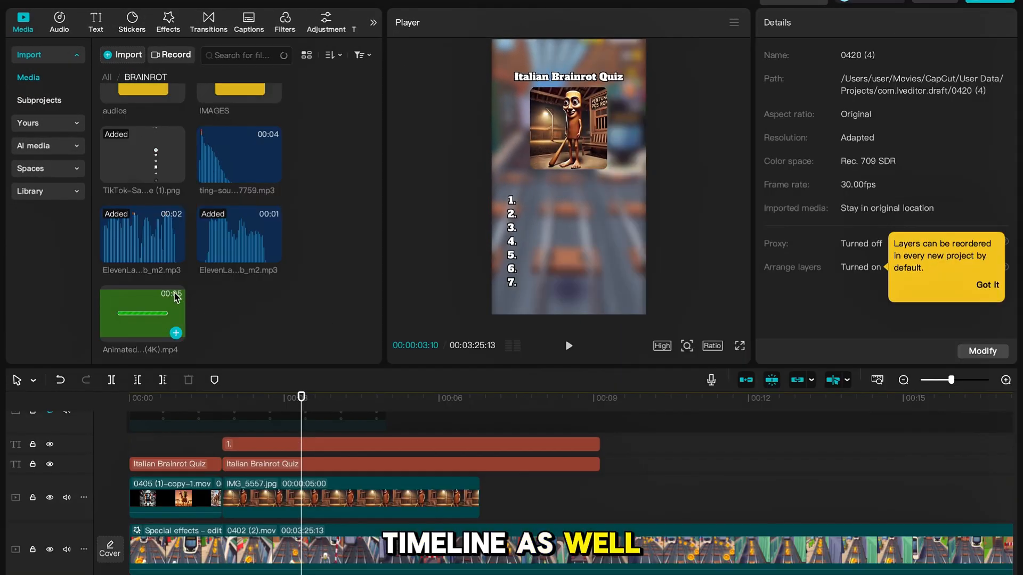
Step: Place the quiz timer clip on a track above the numbered list, starting at 00:00:02:23 where the voiceover ends
left_click_drag(160, 317, 366, 472)
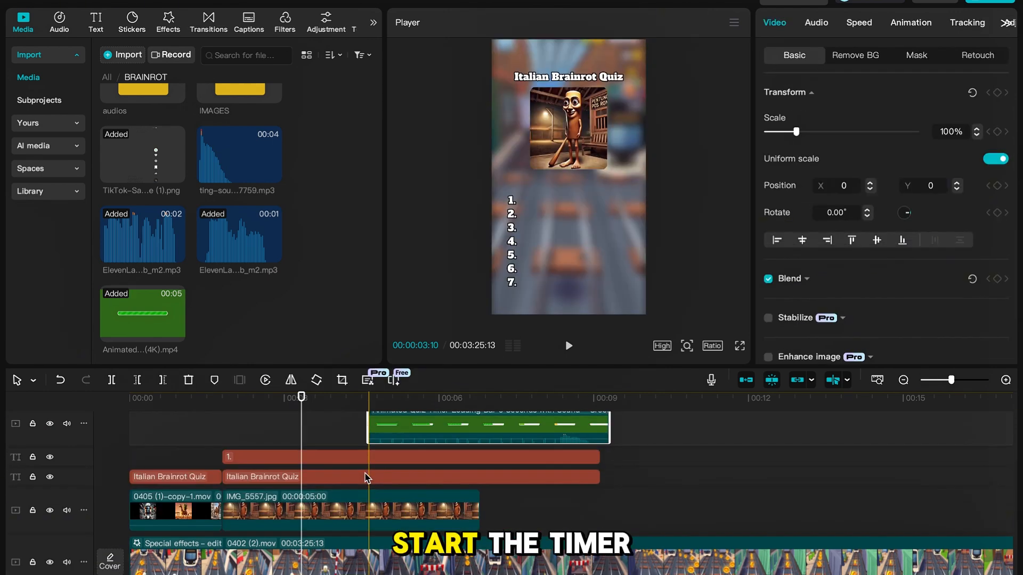
scroll(330, 453, "down", 2)
left_click_drag(302, 400, 272, 401)
scroll(280, 479, "up", 2)
left_click_drag(417, 421, 320, 482)
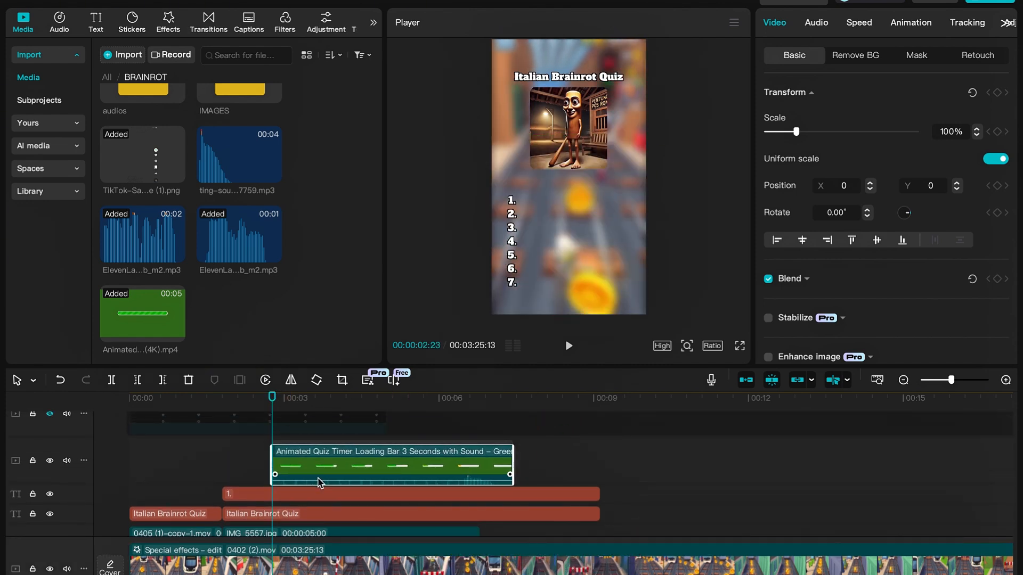
Step: Remove the timer clip's green background with a chroma key, sampling the dark green and setting the intensity to 6
left_click(318, 426)
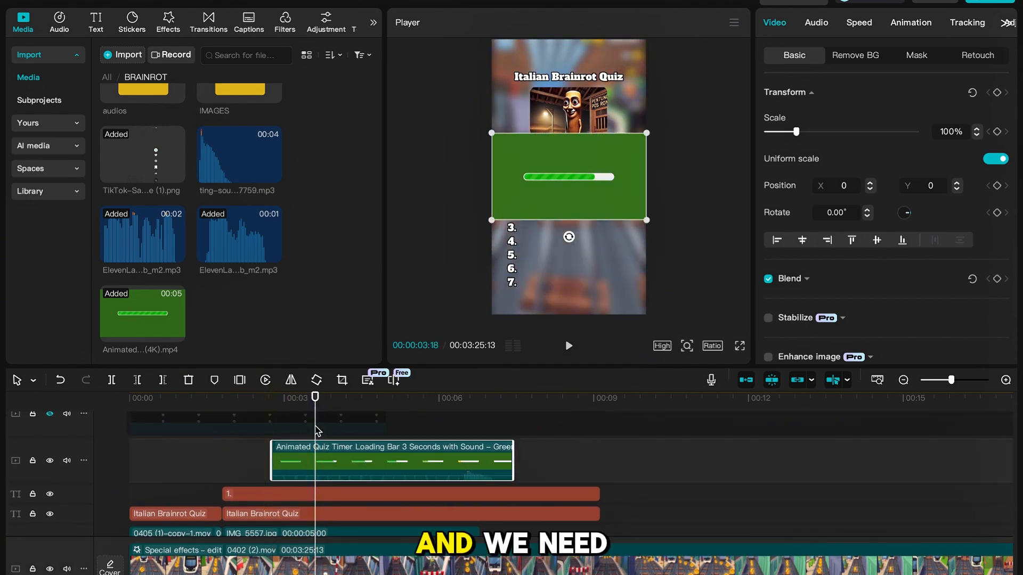
left_click(861, 56)
left_click(769, 160)
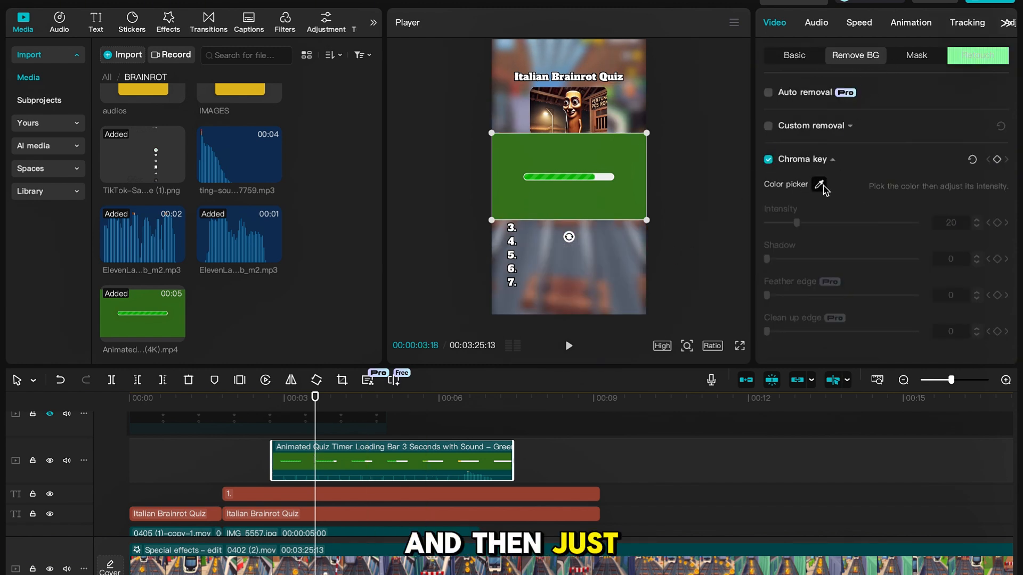
left_click(601, 166)
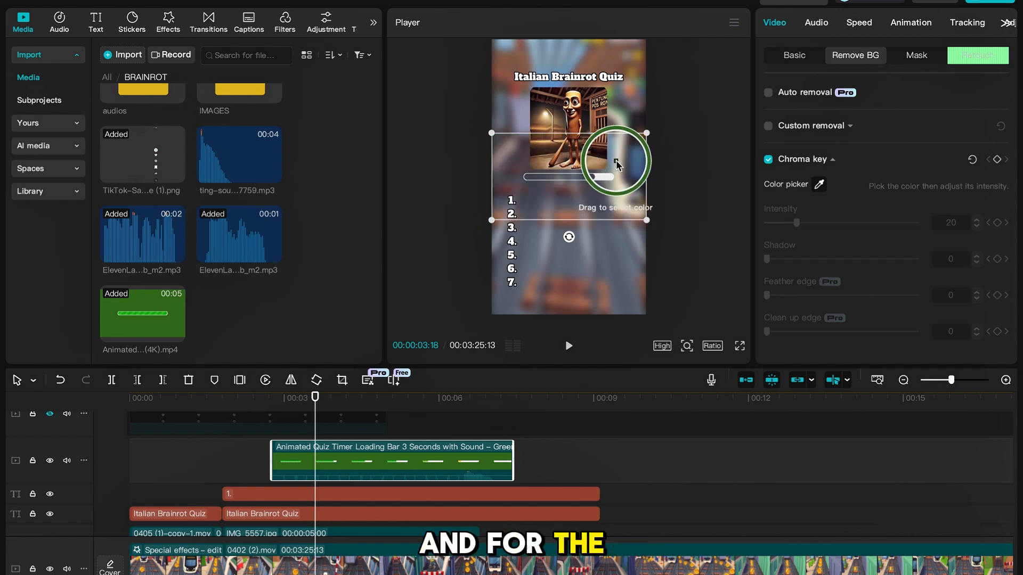
left_click(617, 165)
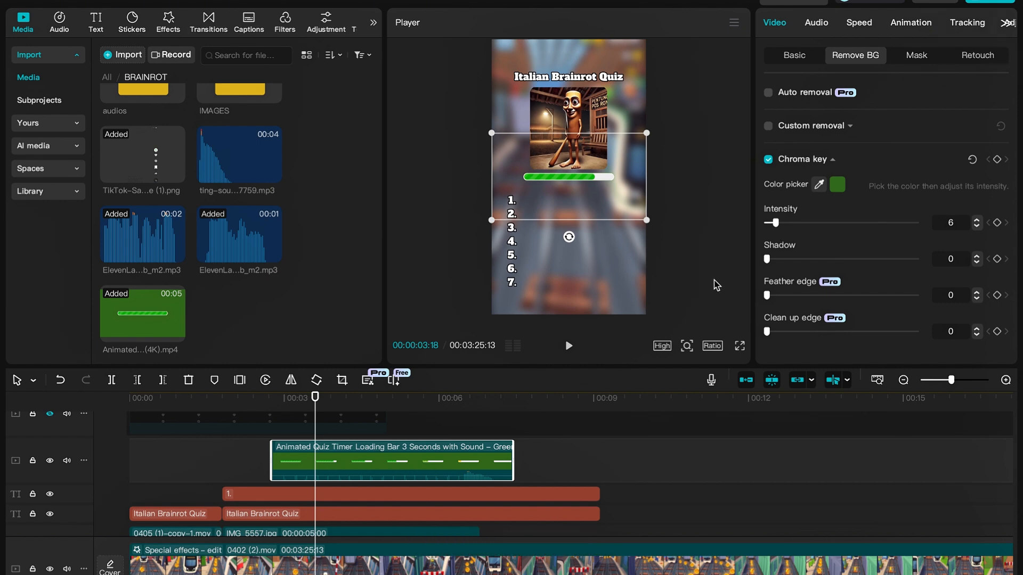
Step: Move the timer bar down below the numbered list, keeping it horizontally centred, and play back the result
left_click_drag(583, 184, 585, 301)
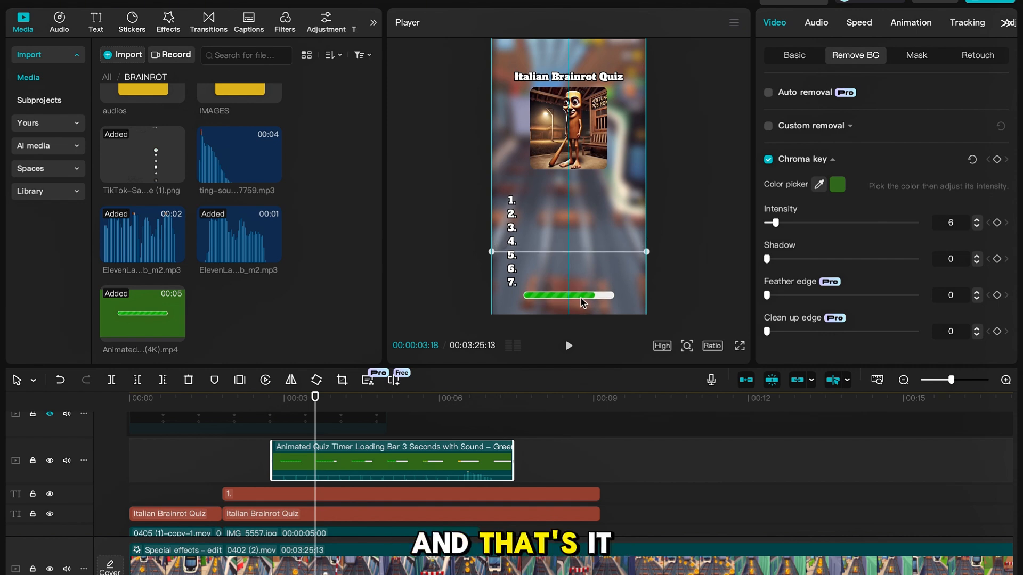
left_click(249, 459)
key("space")
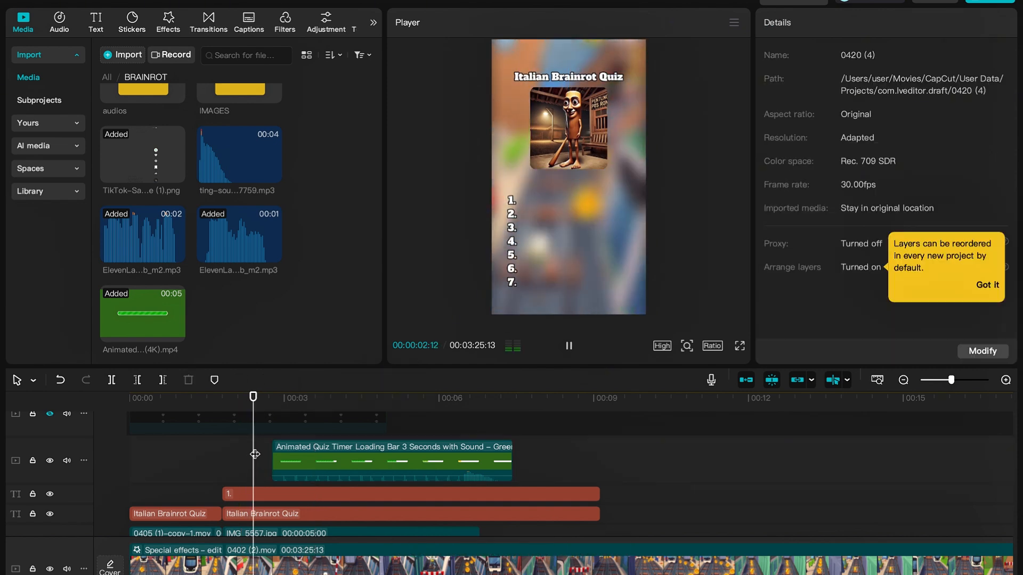
key("space")
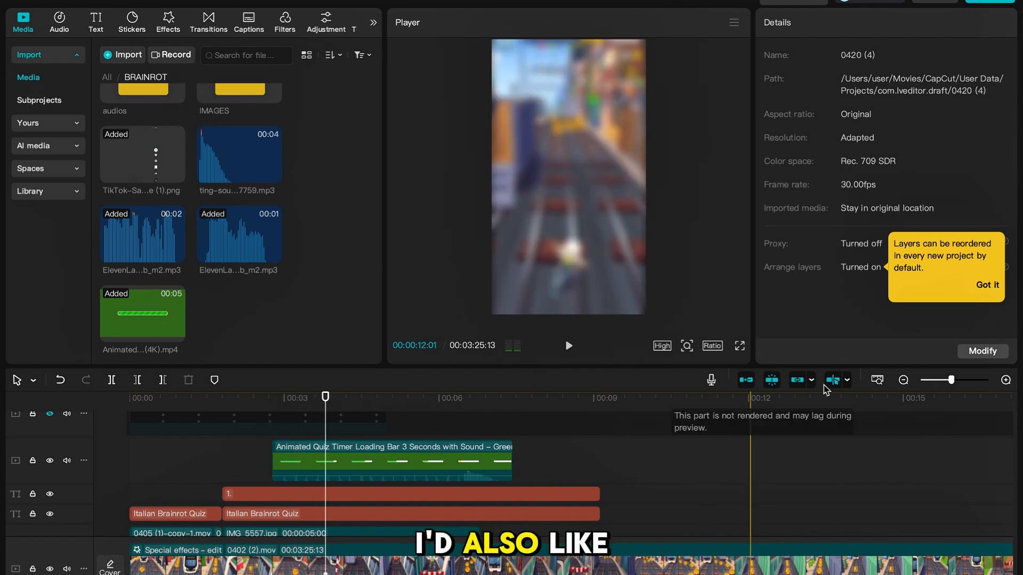
Step: Trim a few frames off the beginning of the quiz timer clip and keep its start at 00:00:02:23
left_click_drag(952, 380, 960, 381)
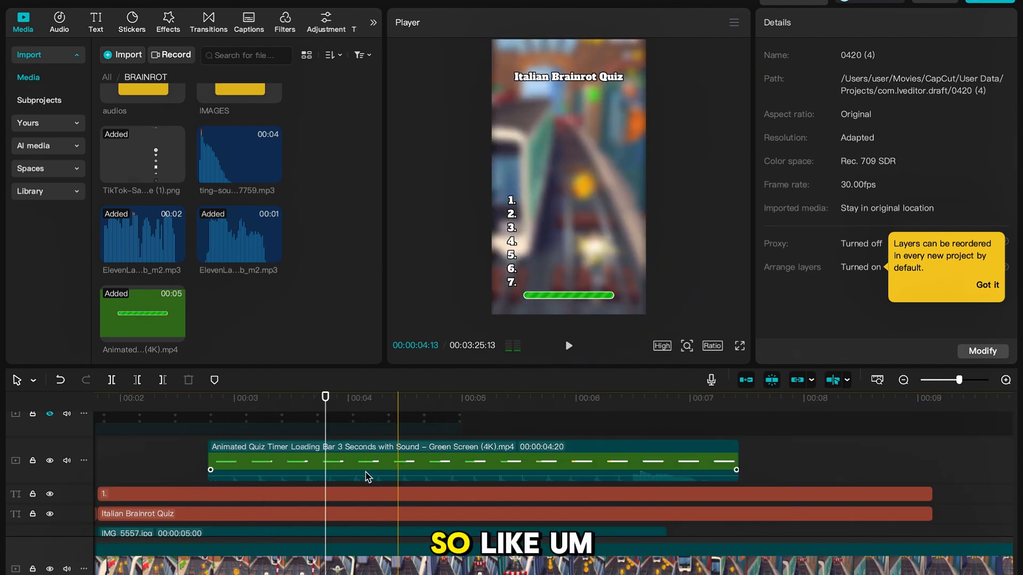
scroll(288, 463, "left", 2)
left_click(260, 461)
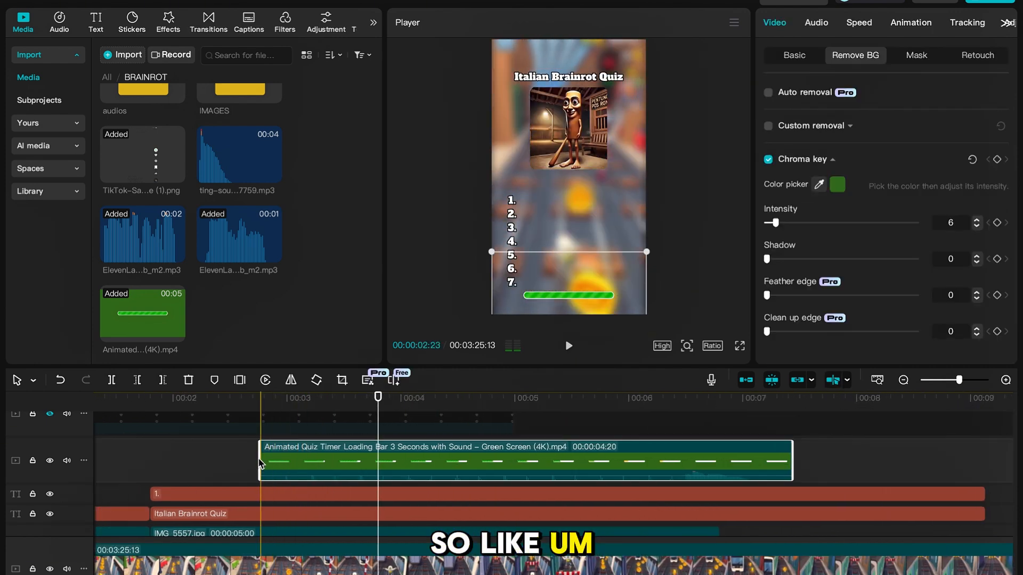
left_click(260, 413)
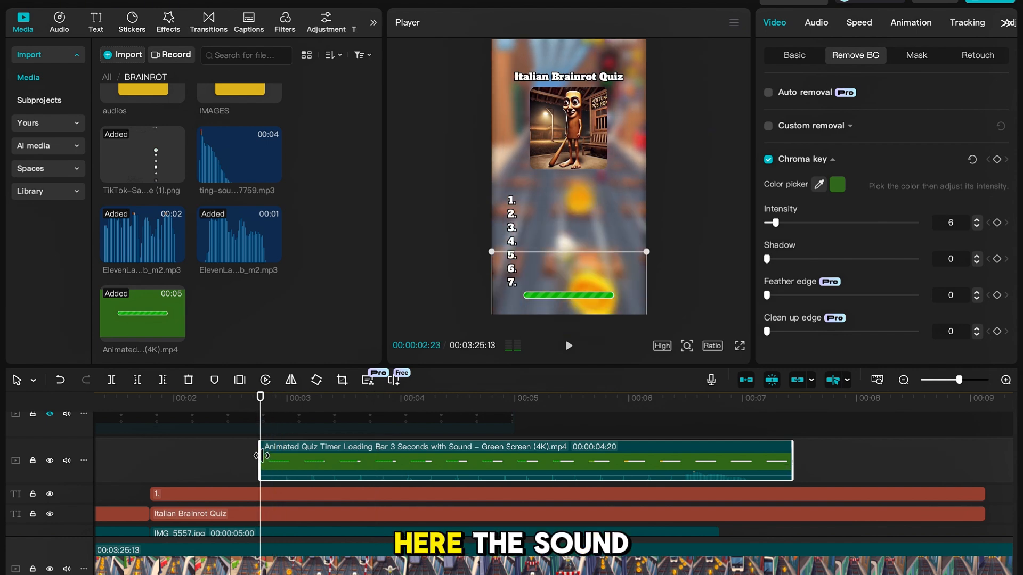
left_click_drag(261, 455, 287, 461)
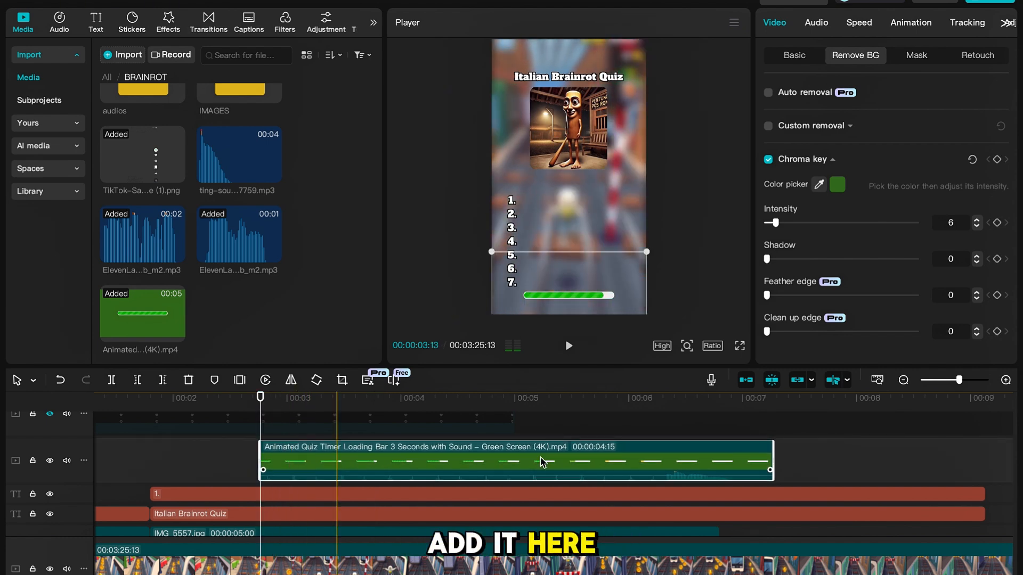
Step: Play back the timer bar and trim the end of its clip to a duration of 00:00:03:14
left_click(615, 427)
key("space")
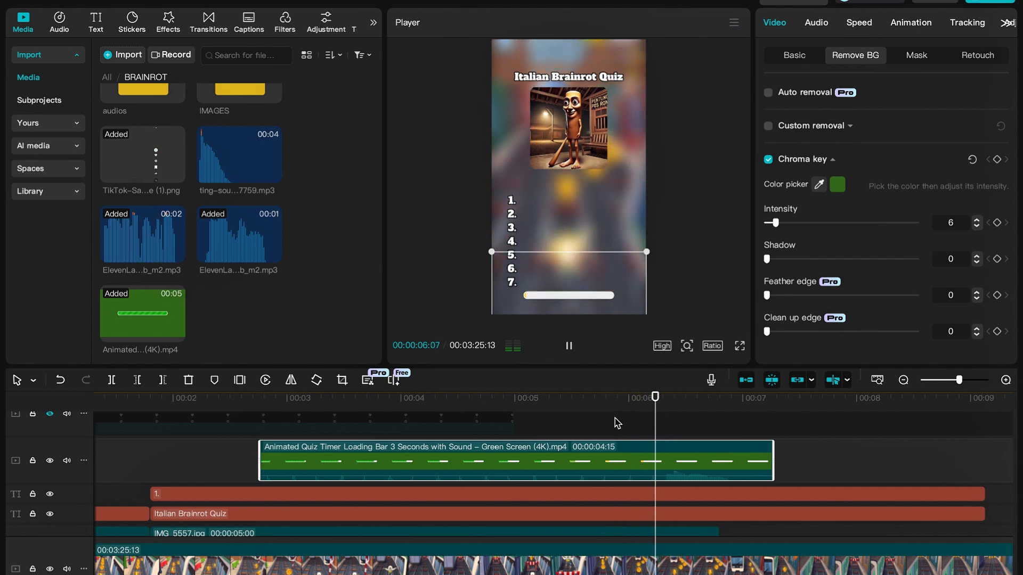
key("space")
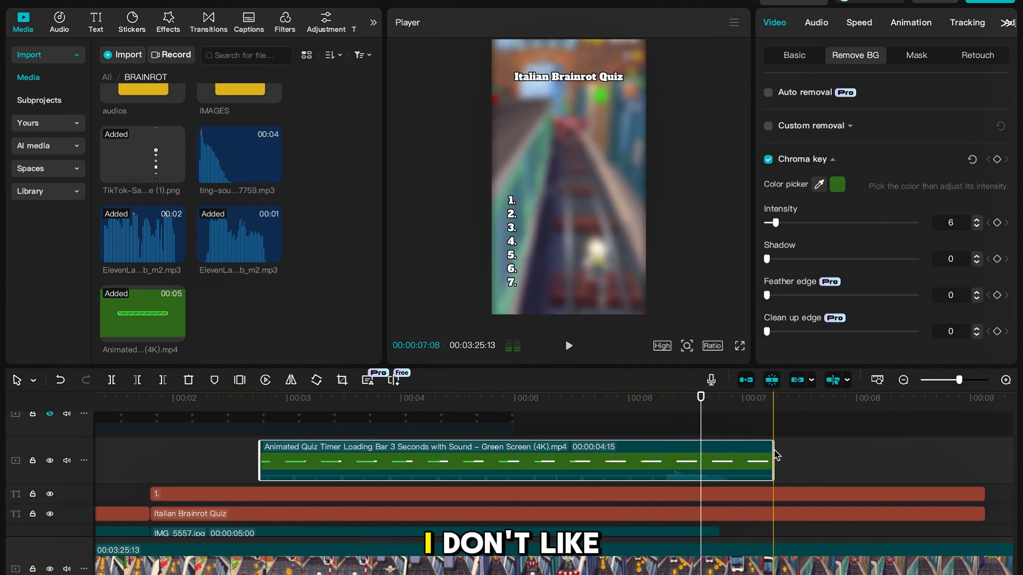
left_click_drag(765, 454, 649, 509)
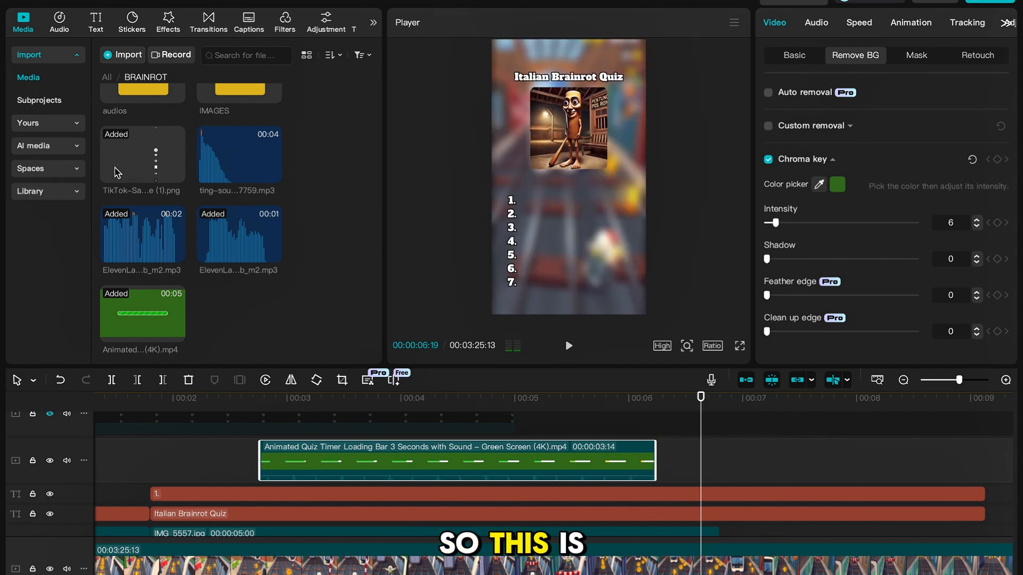
Step: Place the ting-sound-197759.mp3 effect on an audio track at about 00:00:06:00, near the timer clip's end, and play back the result
left_click_drag(263, 171, 578, 555)
scroll(616, 506, "up", 3)
scroll(626, 520, "up", 1)
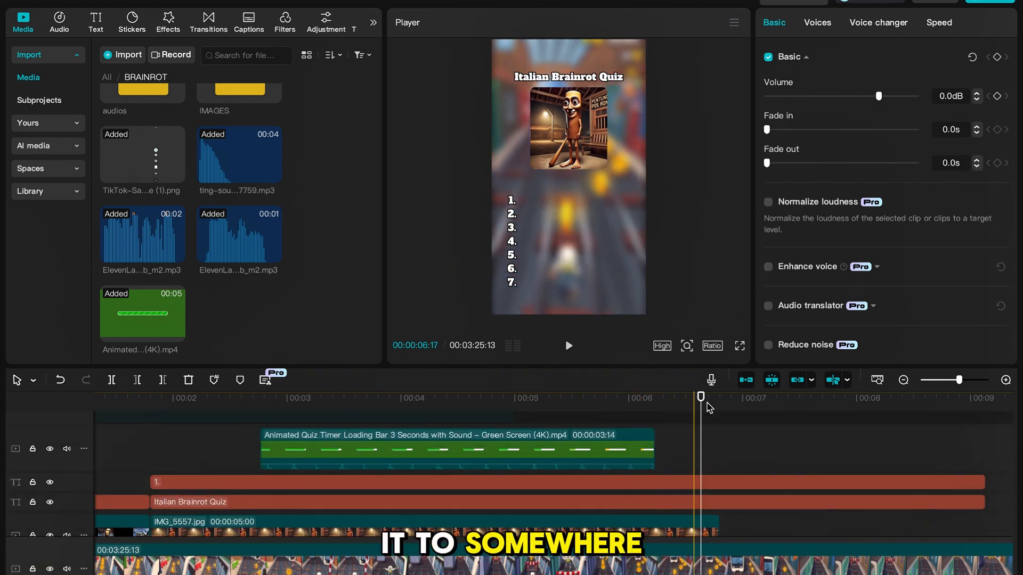
left_click_drag(700, 400, 643, 449)
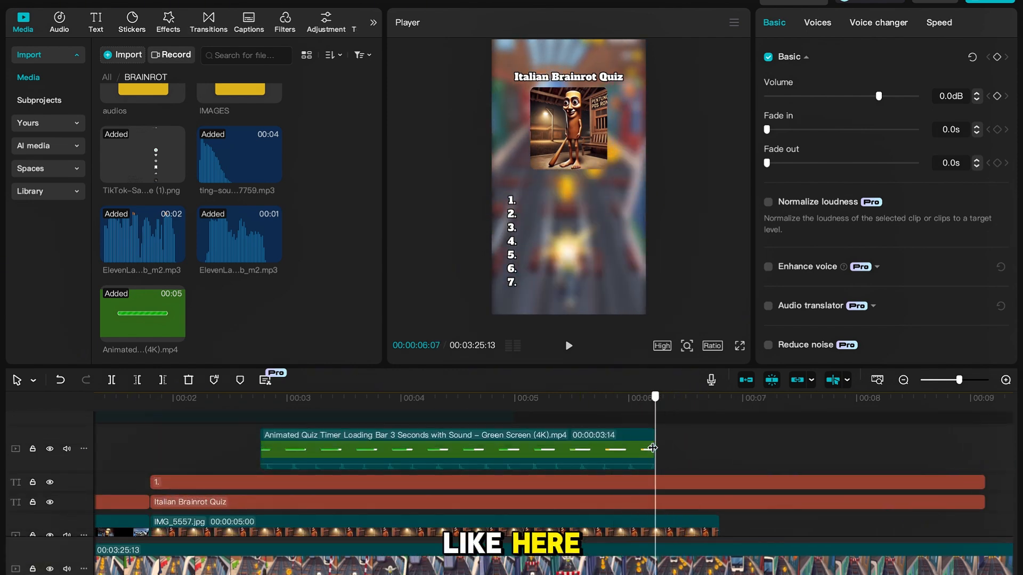
scroll(645, 450, "down", 4)
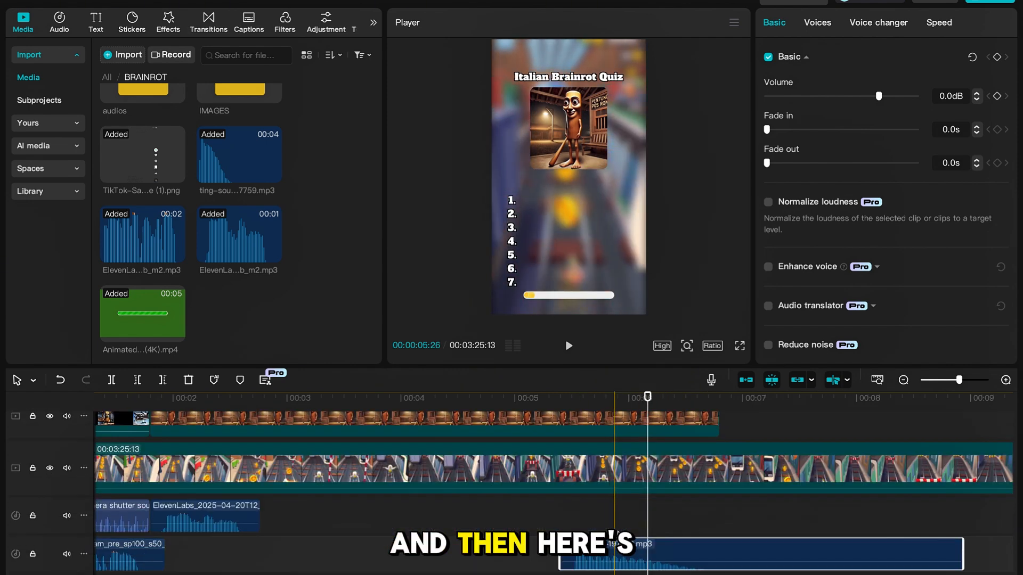
left_click_drag(636, 554, 707, 554)
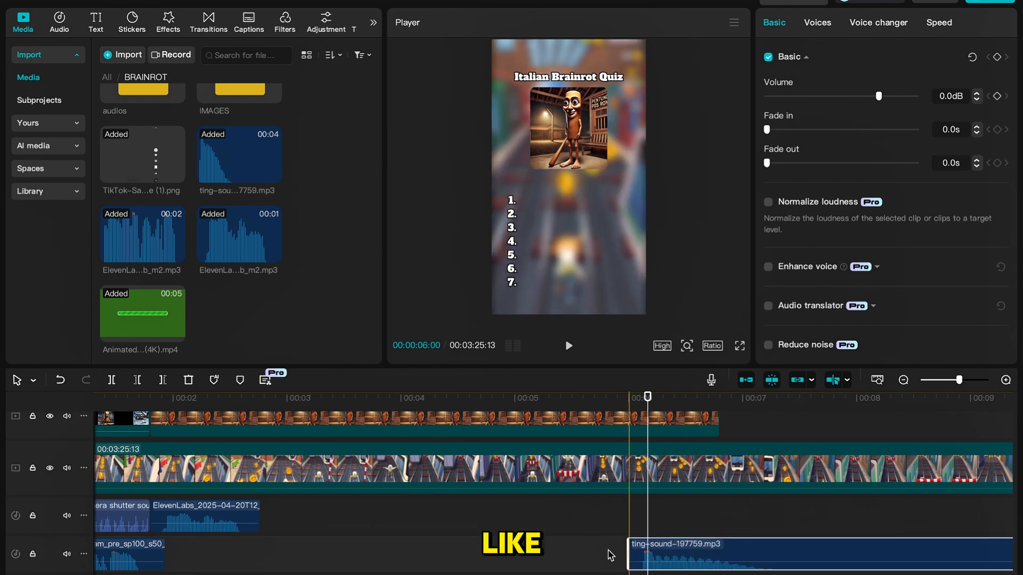
left_click(483, 546)
key("space")
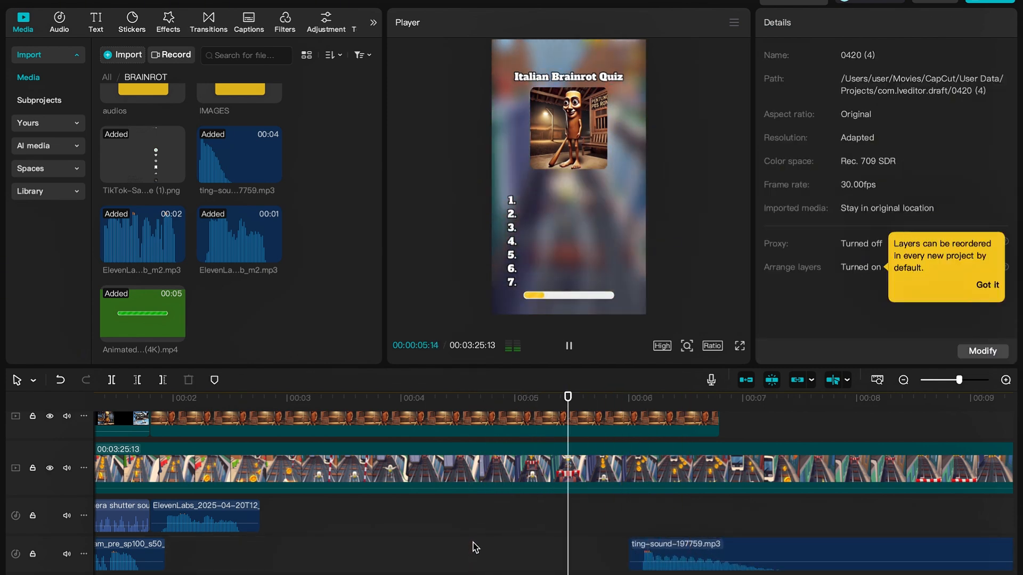
key("space")
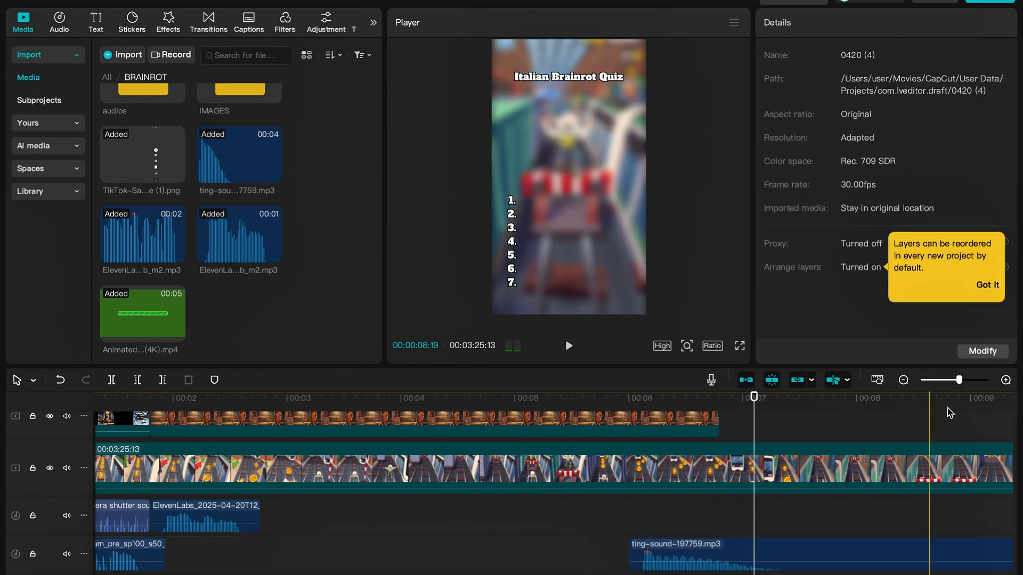
Step: Extend the character image clip IMG_5557.jpg so it ends at about 00:00:14
left_click_drag(946, 387, 940, 388)
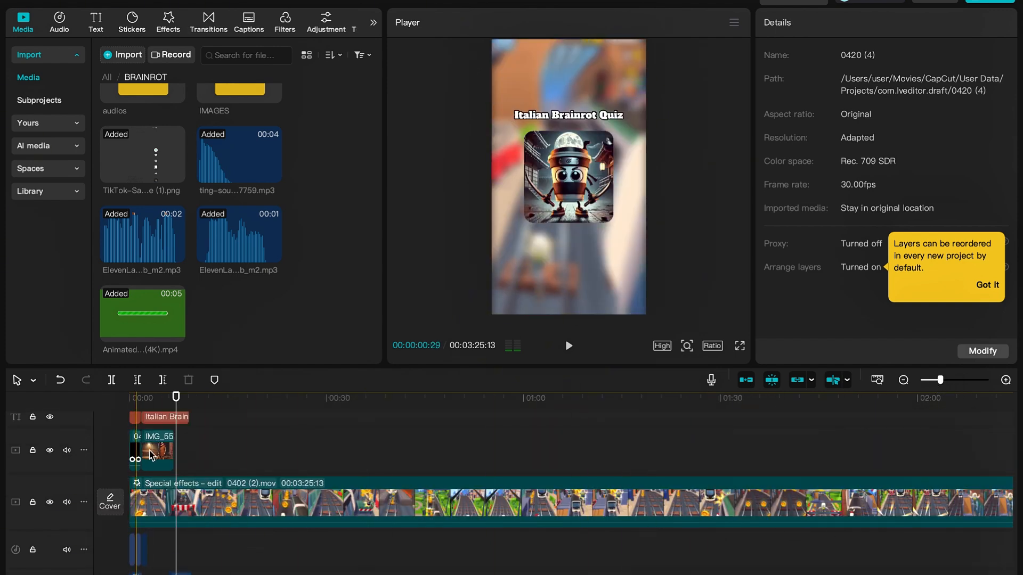
left_click(172, 453)
left_click_drag(176, 447, 226, 448)
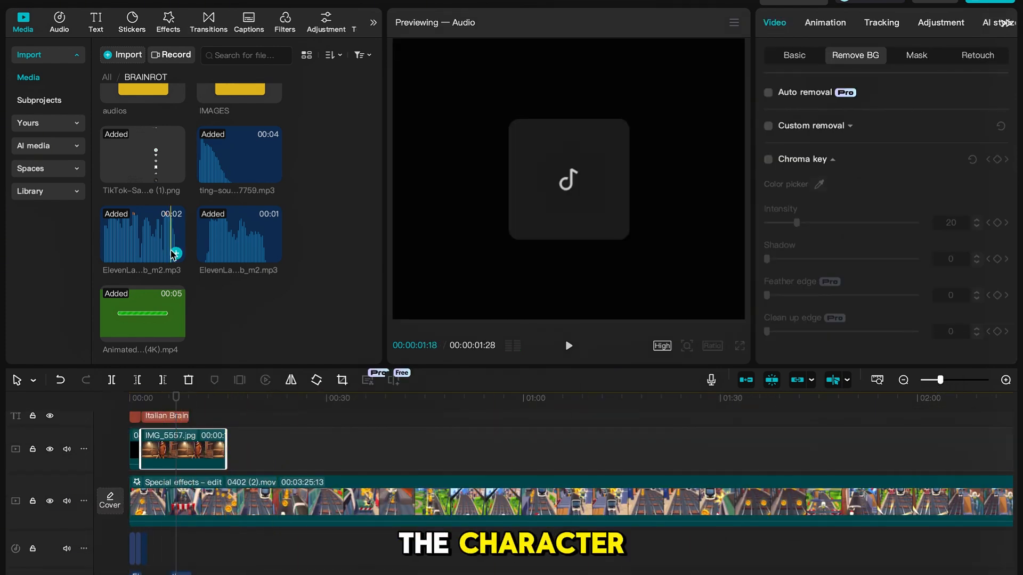
Step: Open the audios folder in the project media and add Tung Tung Sahur.mp3 to the timeline after the ting sound
scroll(155, 213, "up", 2)
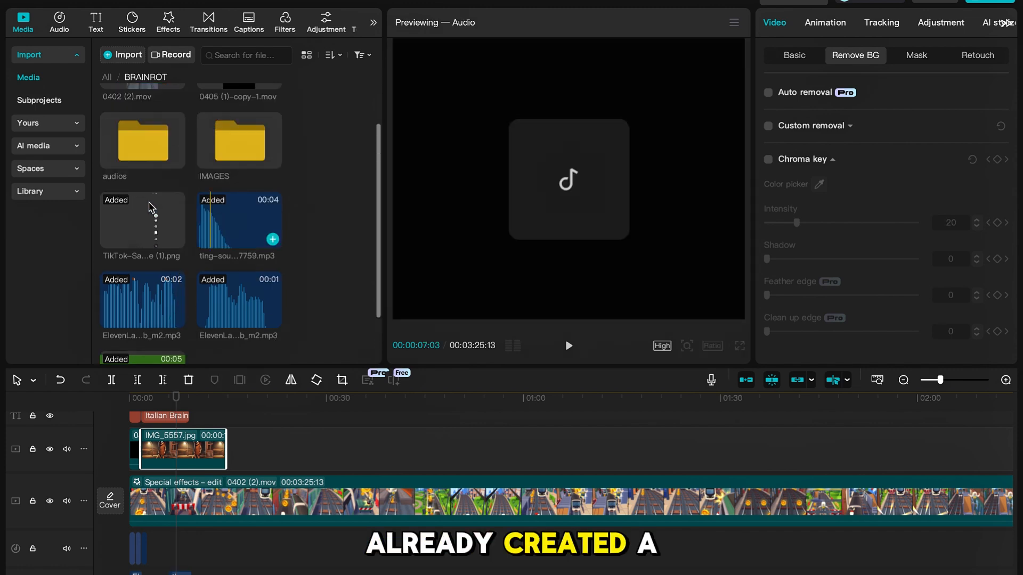
left_click(156, 161)
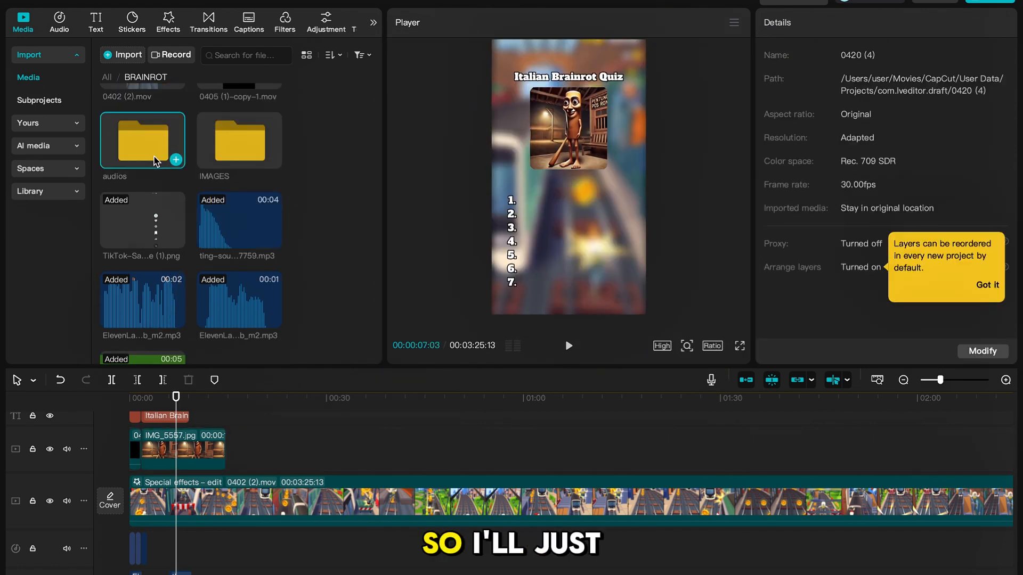
double_click(155, 162)
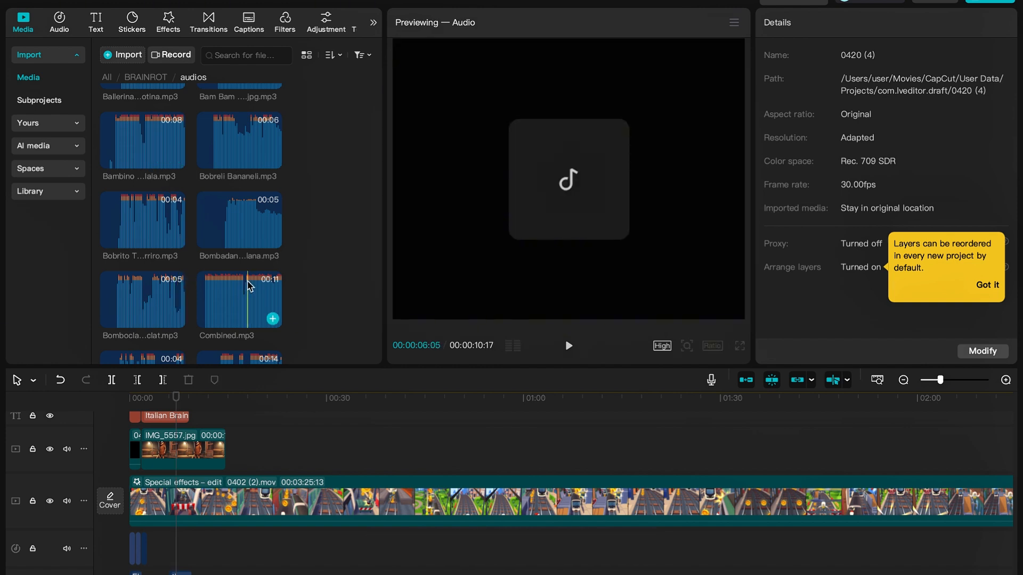
scroll(249, 279, "down", 10)
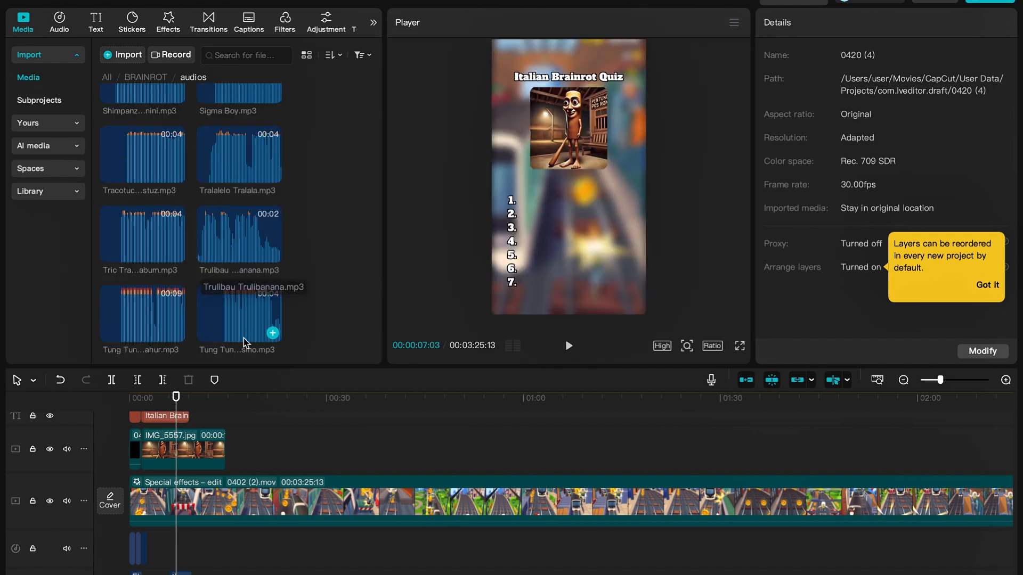
left_click_drag(154, 341, 194, 573)
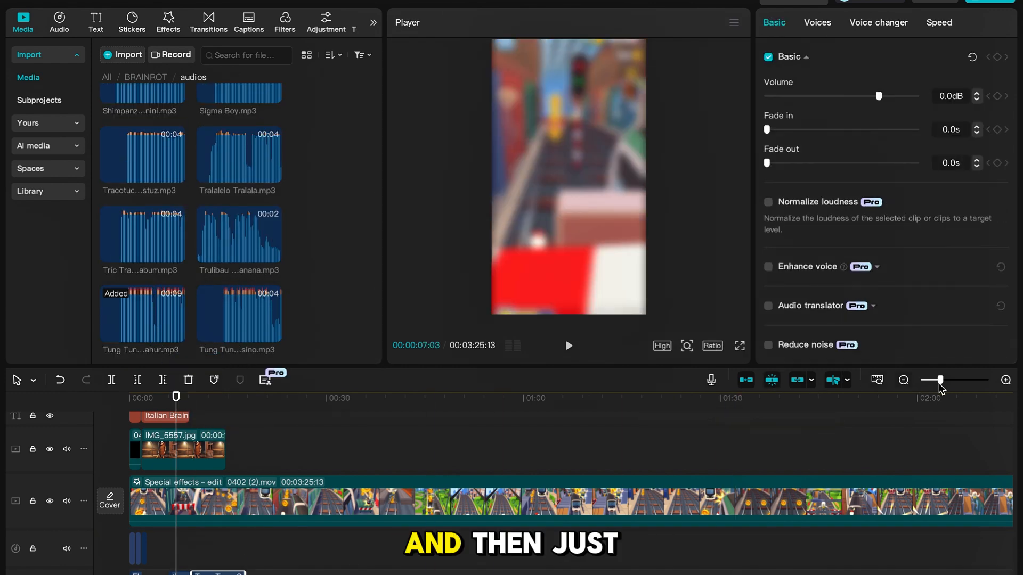
Step: Move the Tung Tung Sahur audio to the track above the ting sound, trim its silent beginning, start it about 00:00:06:11 and play back
left_click(962, 381)
scroll(525, 511, "down", 2)
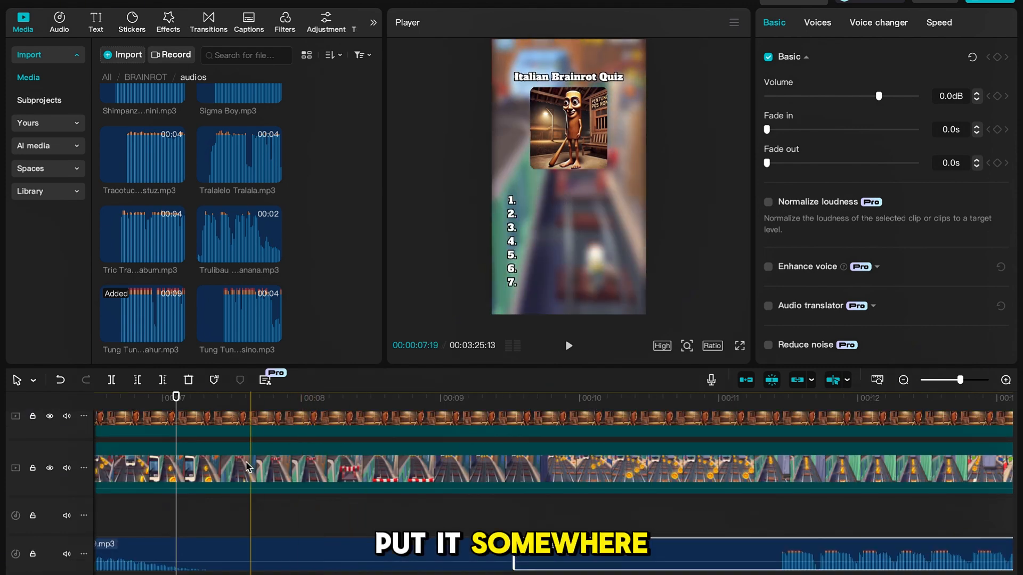
left_click_drag(586, 549, 259, 524)
scroll(389, 535, "left", 2)
scroll(433, 534, "left", 2)
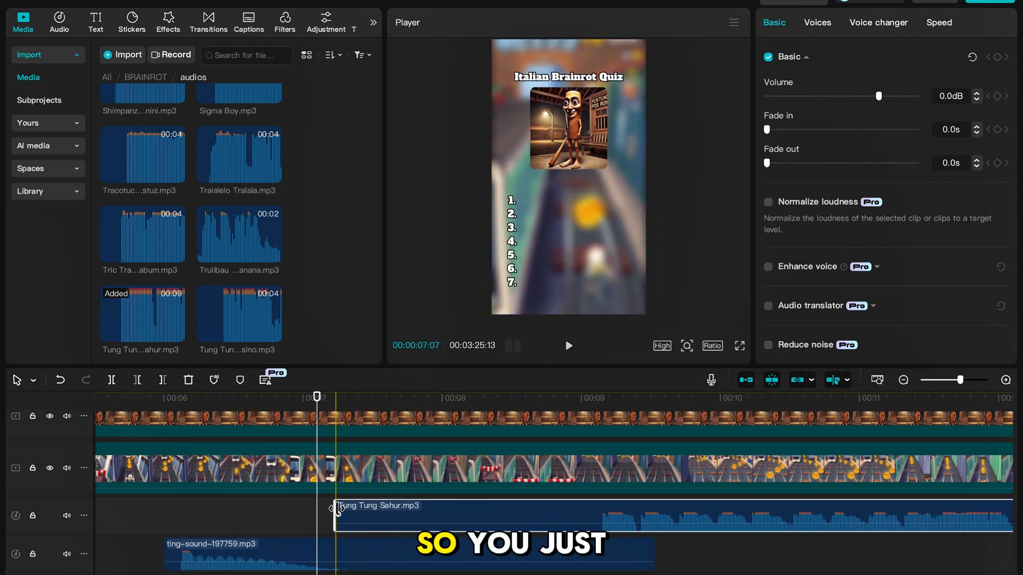
left_click_drag(334, 516, 256, 515)
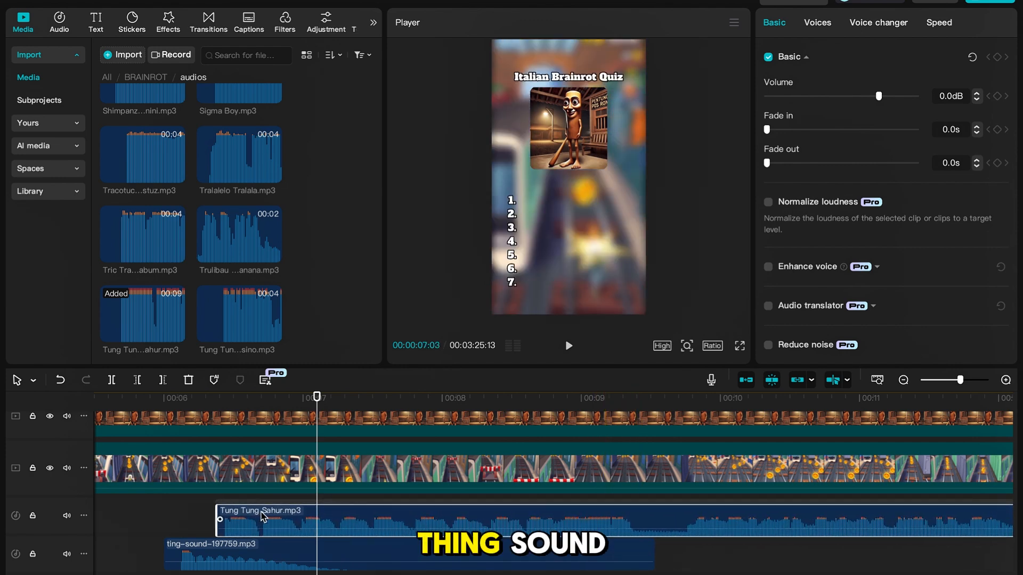
left_click(140, 521)
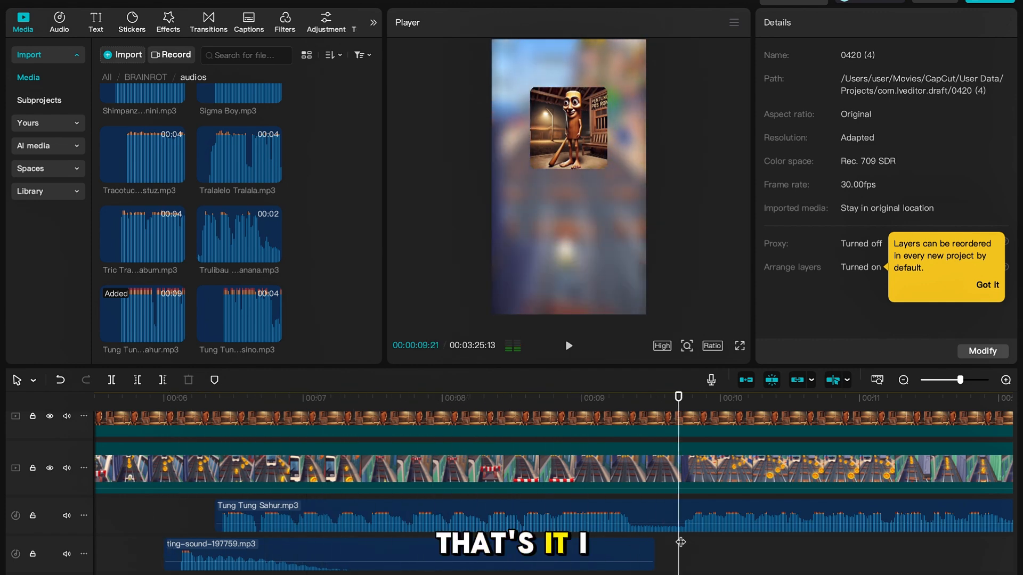
Step: Cut off the rest of the Tung Tung Sahur audio and of the IMG_5557.jpg clip at about 00:00:09:19
left_click(683, 516)
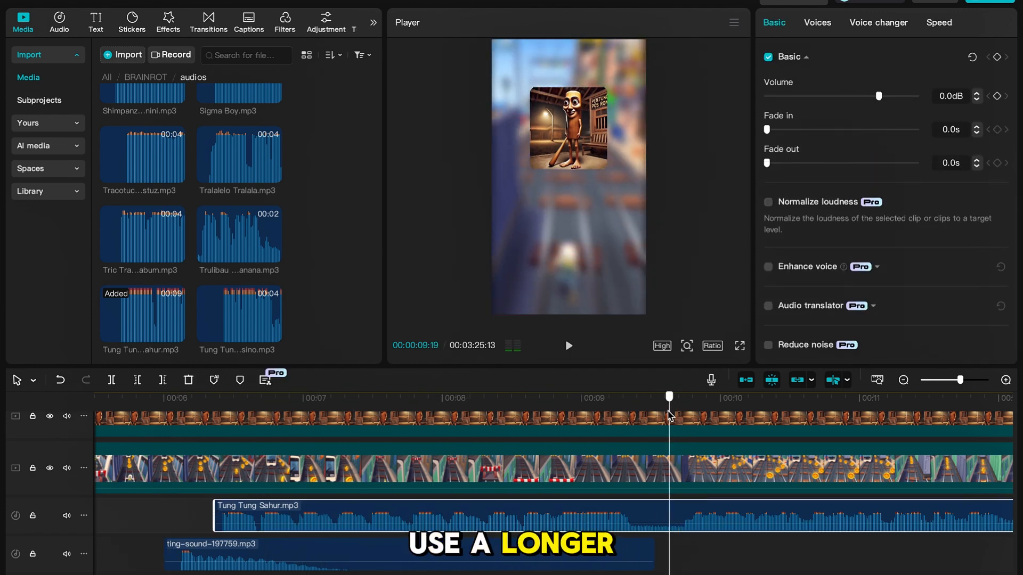
left_click(163, 380)
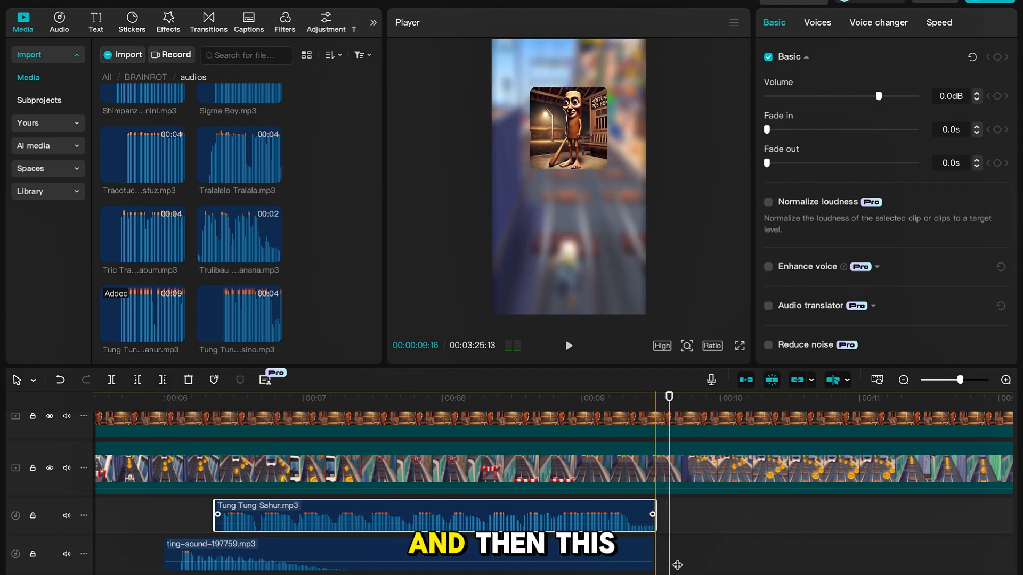
scroll(687, 559, "up", 1)
scroll(655, 426, "up", 1)
left_click(669, 464)
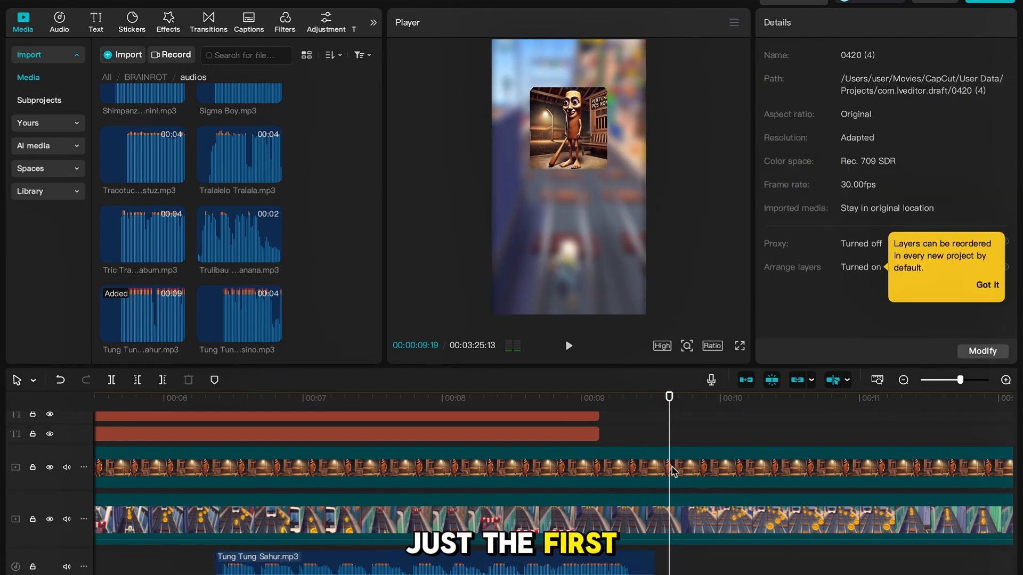
left_click(671, 468)
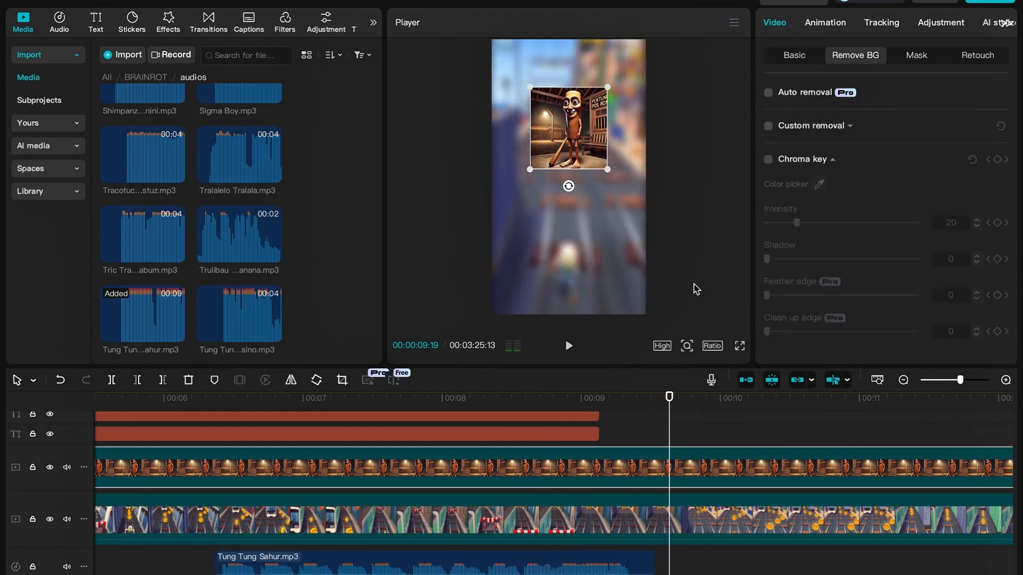
left_click(163, 379)
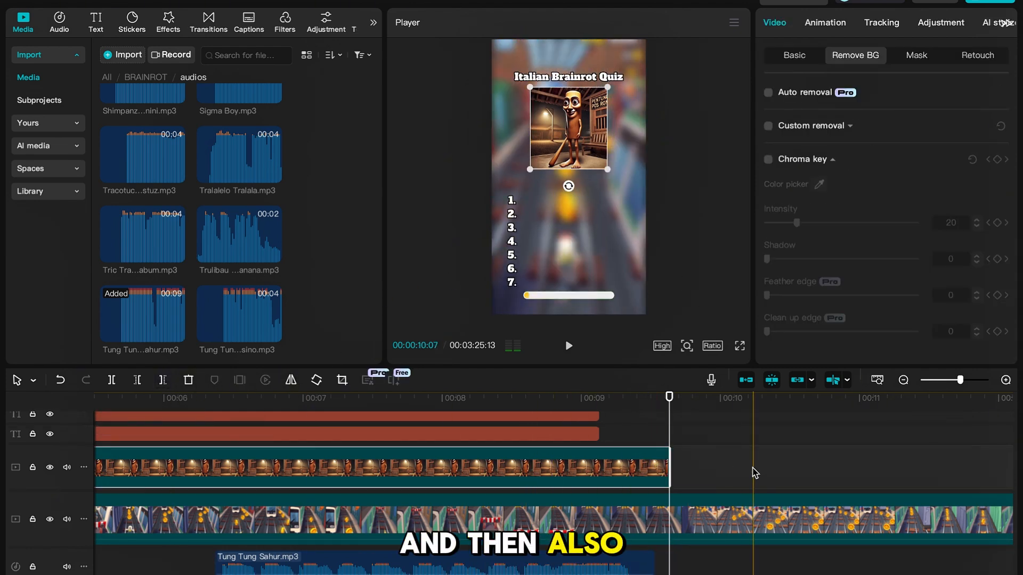
Step: Select the numbered list and title text clips together and extend their ends to cover the rest of the character image clip
scroll(624, 445, "up", 1)
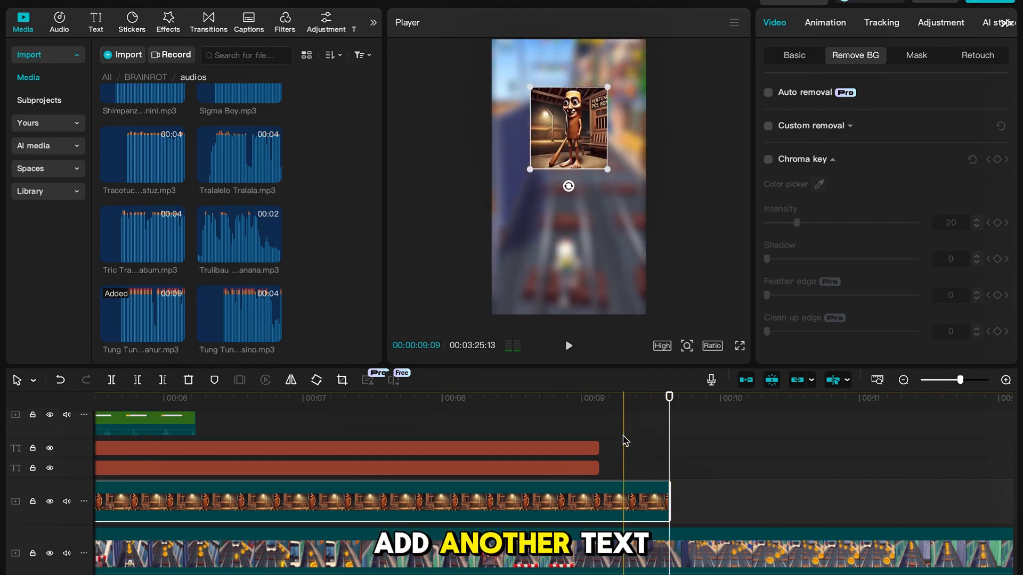
left_click(592, 449)
left_click_drag(578, 464, 913, 453)
scroll(352, 468, "up", 2)
scroll(314, 461, "left", 3)
scroll(316, 462, "left", 4)
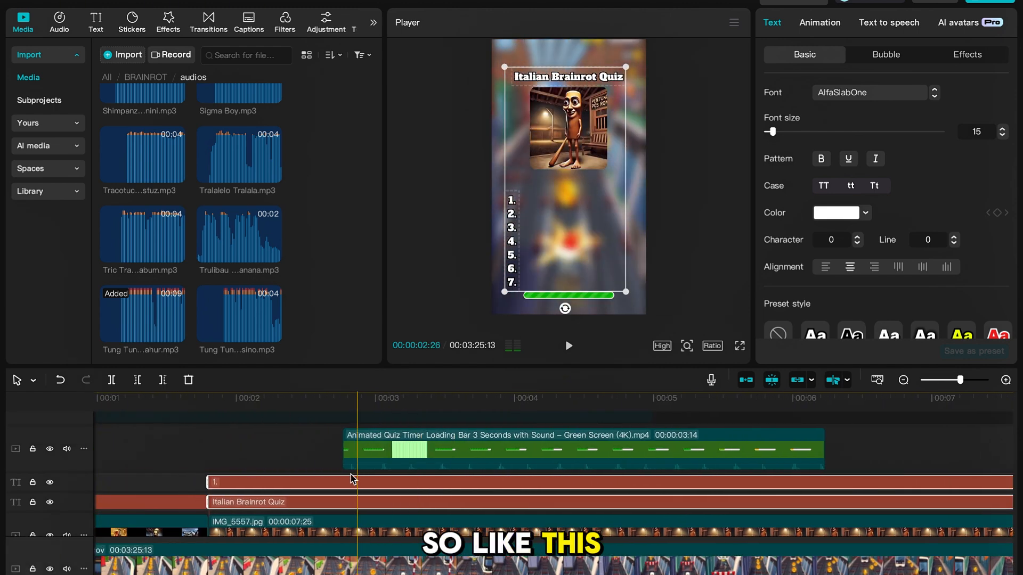
Step: Duplicate the Italian Brainrot Quiz title text onto its own track and position the copy to start near the ting sound, about 00:00:05:23
left_click(293, 464)
left_click(334, 500)
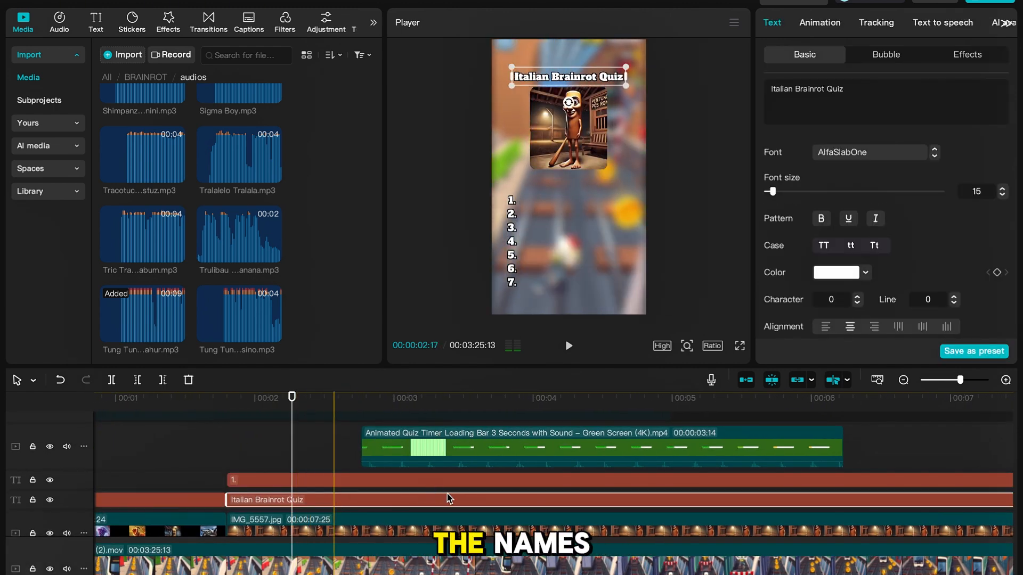
key("ctrl+v")
left_click_drag(507, 500, 564, 505)
scroll(583, 504, "down", 2)
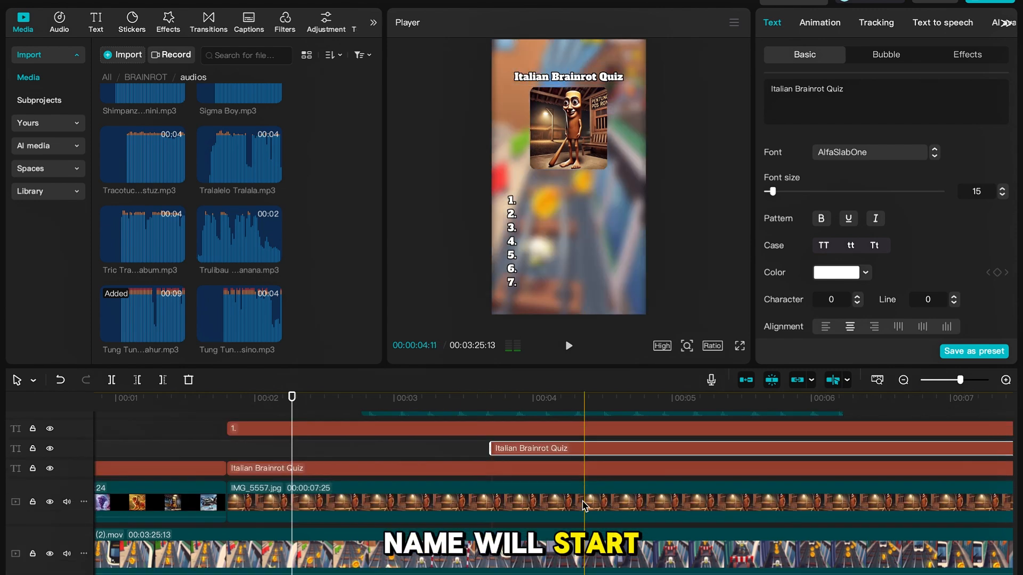
scroll(583, 504, "down", 1)
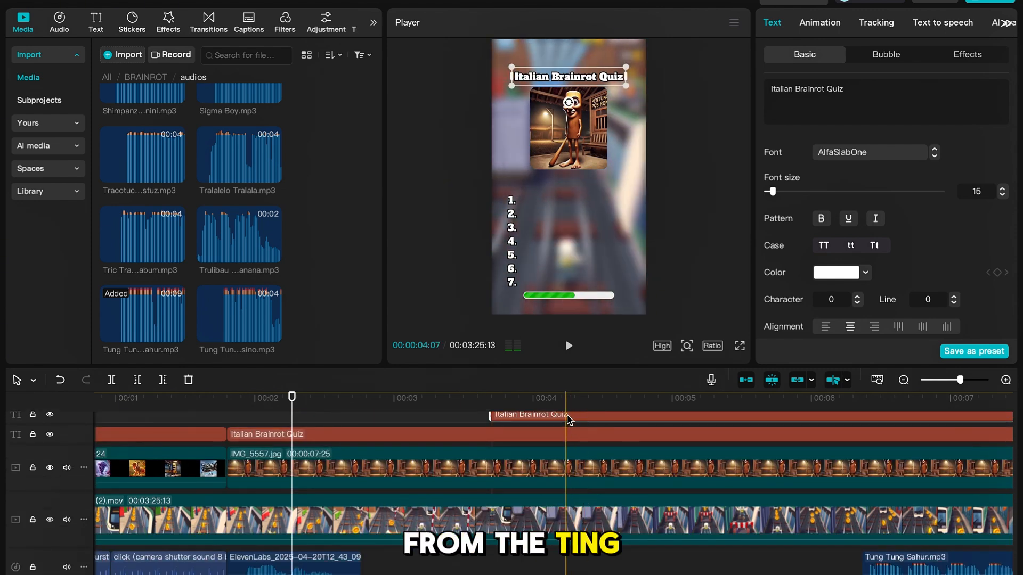
left_click_drag(565, 416, 852, 480)
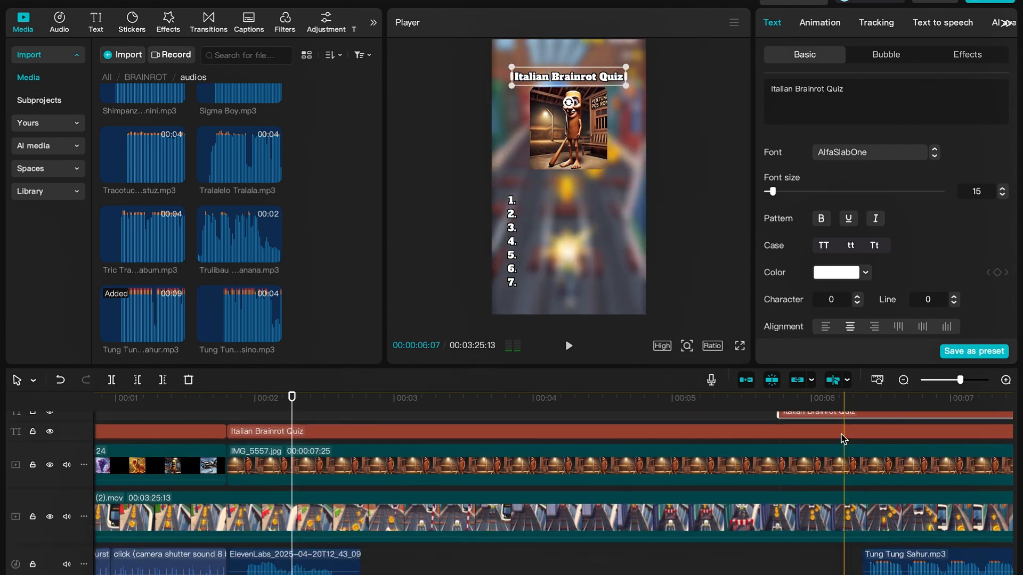
Step: Start the duplicated title text clip at about 00:00:06:03 and replace its text with TUNG TUNG TUNG SAHUR
left_click_drag(826, 417, 843, 481)
scroll(840, 461, "down", 1)
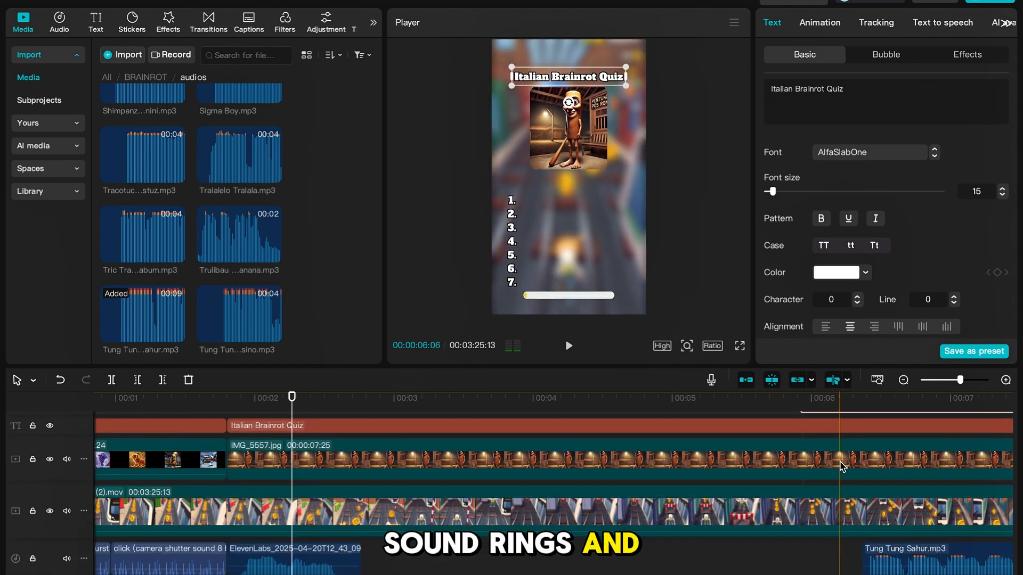
left_click(824, 416)
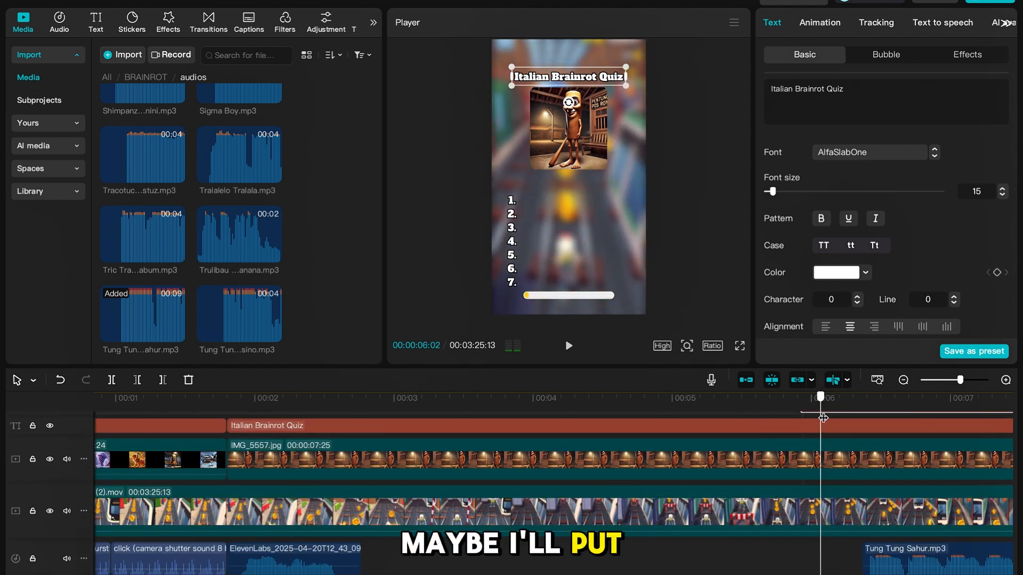
scroll(828, 421, "up", 1)
left_click_drag(842, 431, 852, 432)
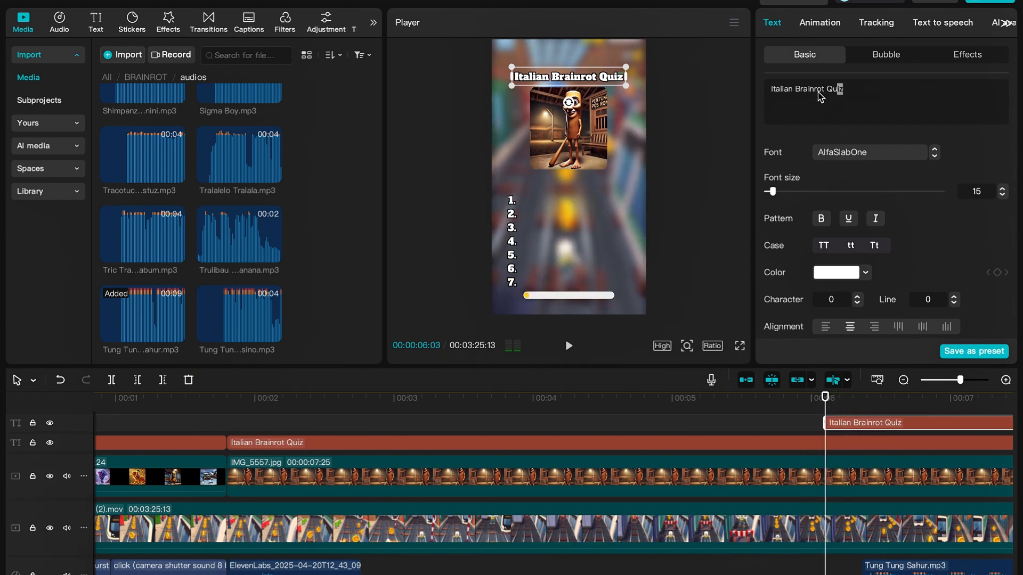
type("TUNG TUNG TUNG SAHUR")
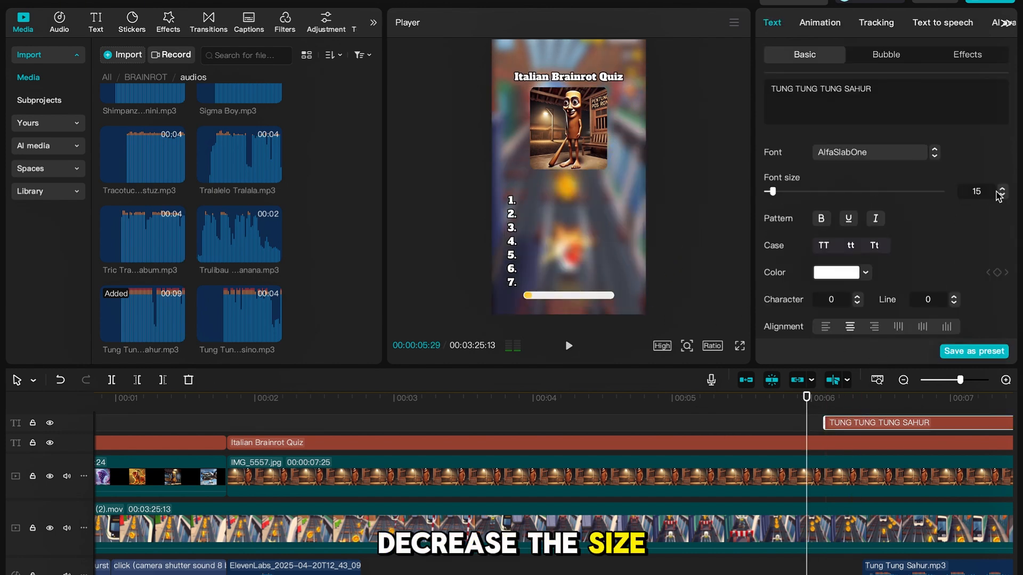
Step: Reduce the TUNG TUNG TUNG SAHUR text to font size 11 and place it beside number 1 of the list
left_click(1003, 195)
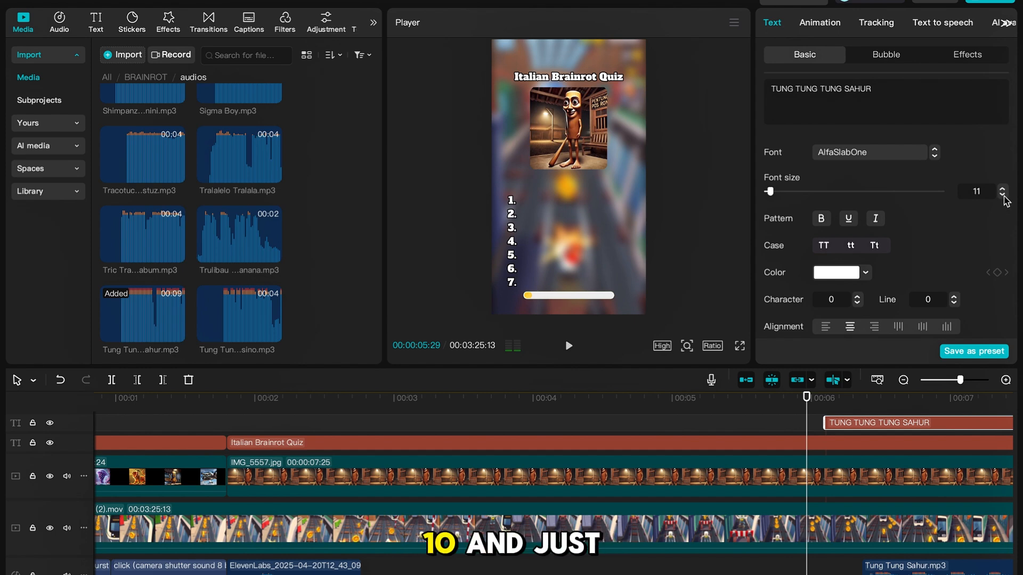
left_click(890, 398)
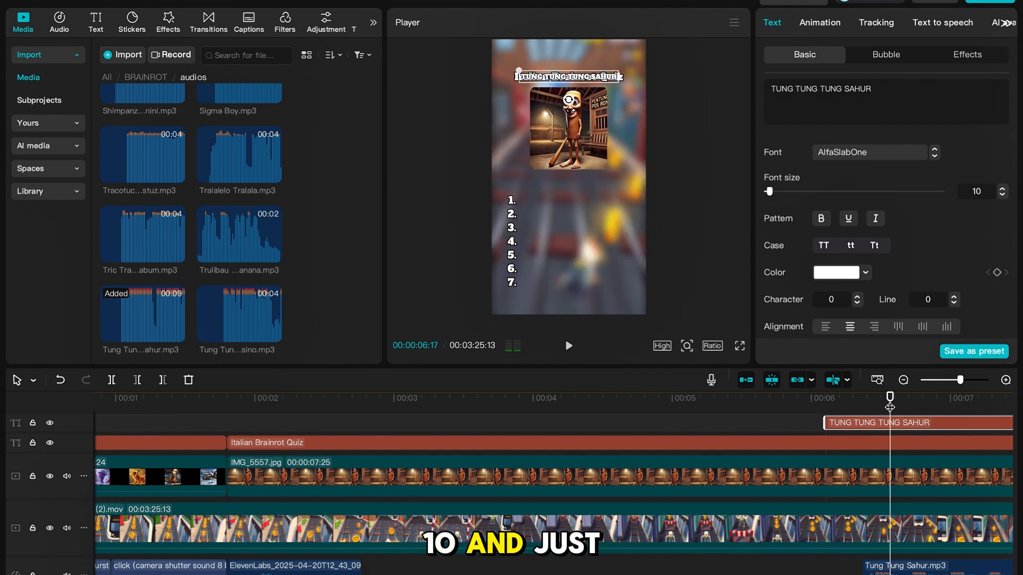
mouse_move(569, 84)
left_mouse_down()
mouse_move(566, 211)
mouse_move(589, 208)
left_mouse_up()
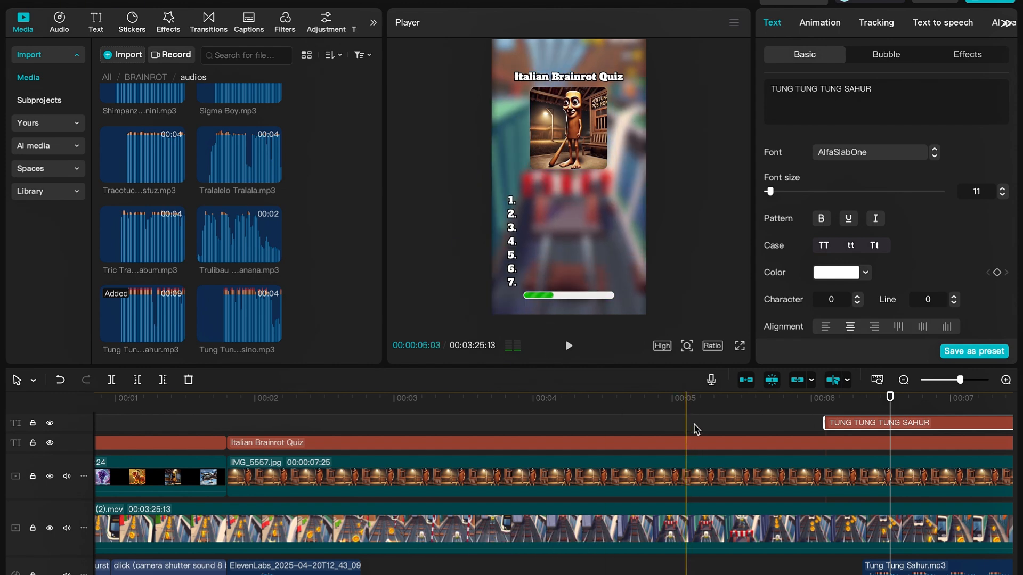
Step: Play the quiz from the beginning in full screen to check the timing of the character name reveal
left_click(718, 434)
scroll(717, 434, "right", 3)
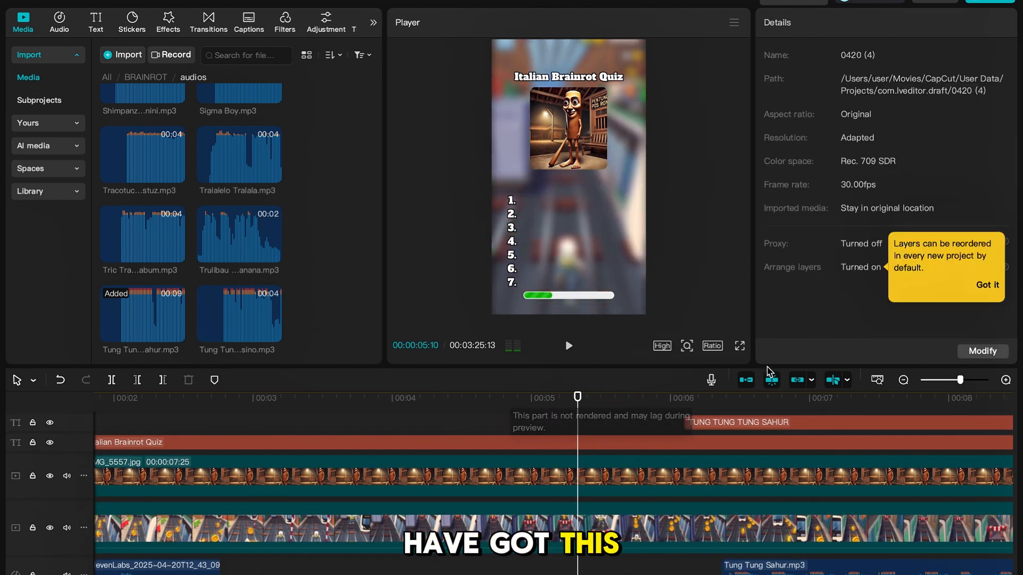
left_click(740, 346)
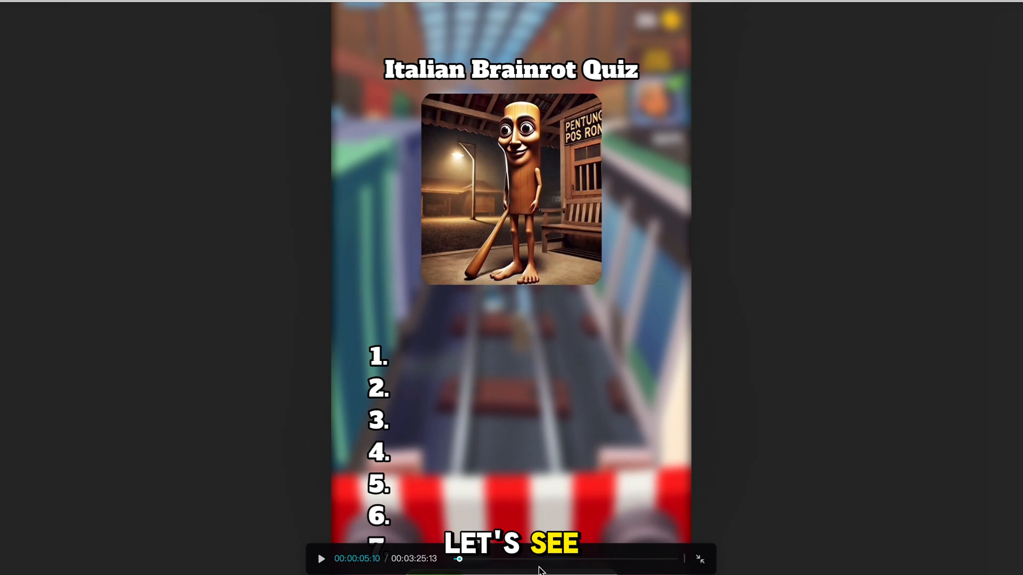
left_click_drag(461, 560, 421, 565)
key("space")
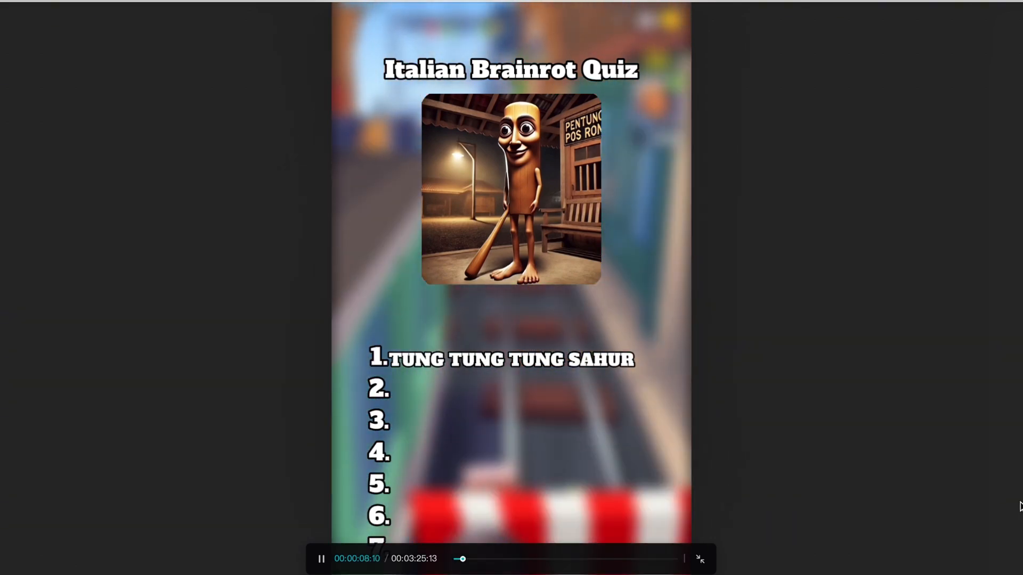
key("space")
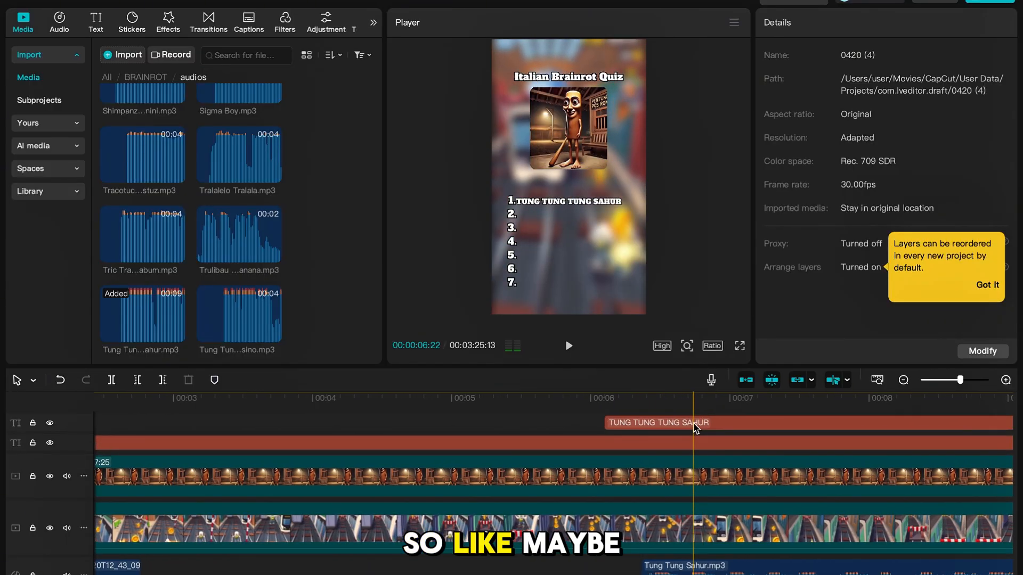
Step: Set the TUNG TUNG TUNG SAHUR text to font size 12, align it beside number 1 and play back the reveal
left_click(571, 208)
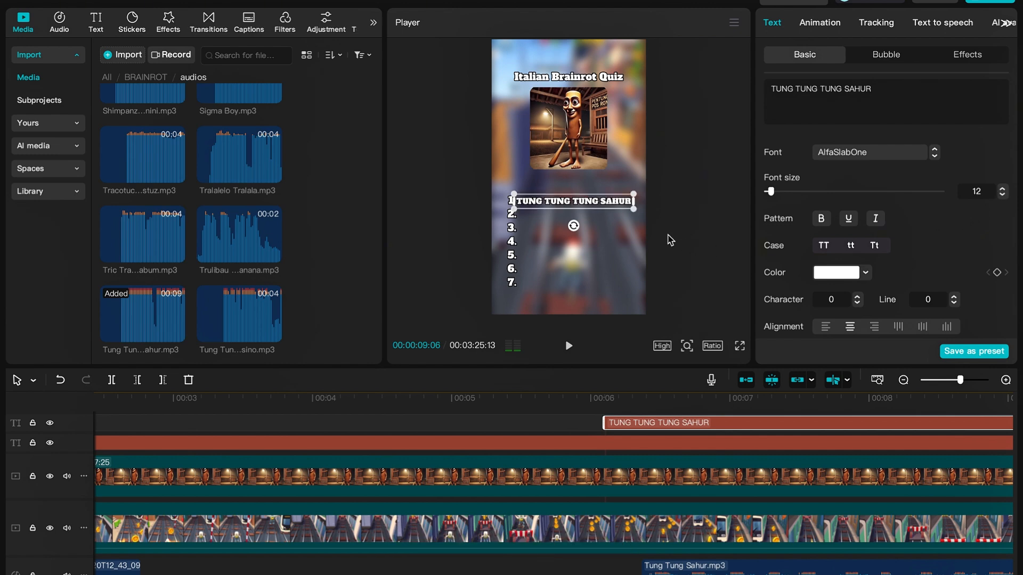
left_click(586, 238)
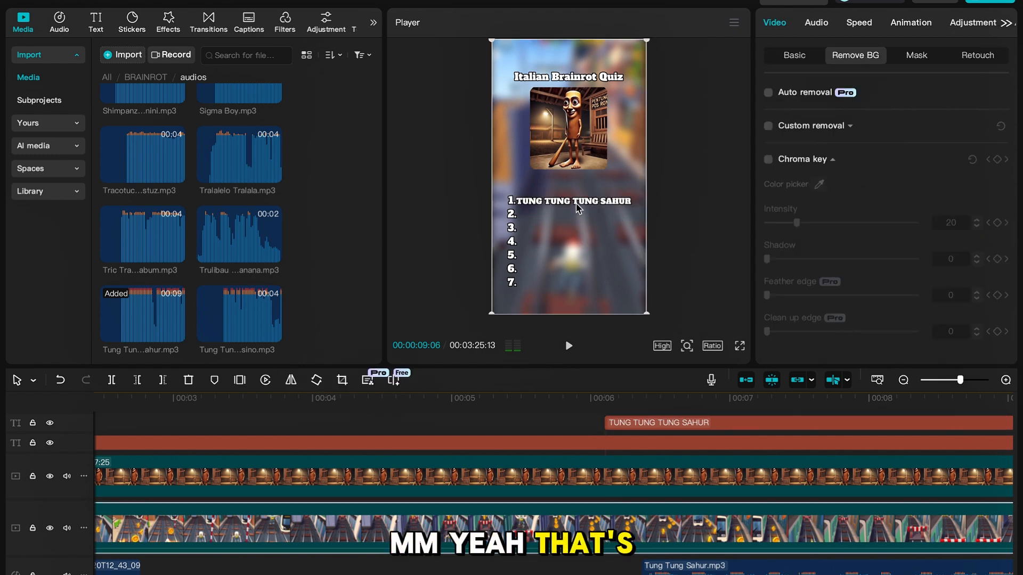
left_click(579, 207)
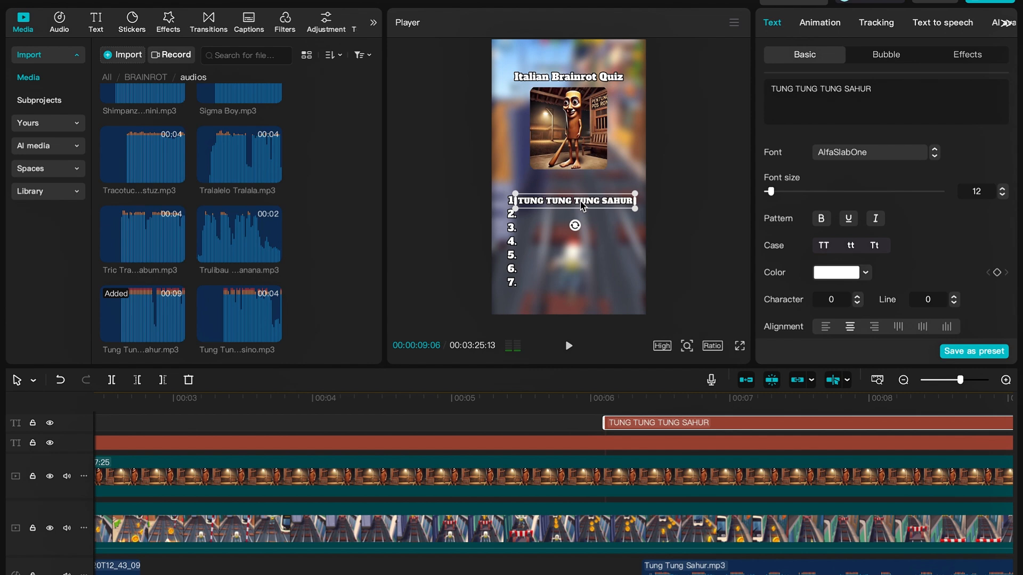
left_click(564, 430)
key("space")
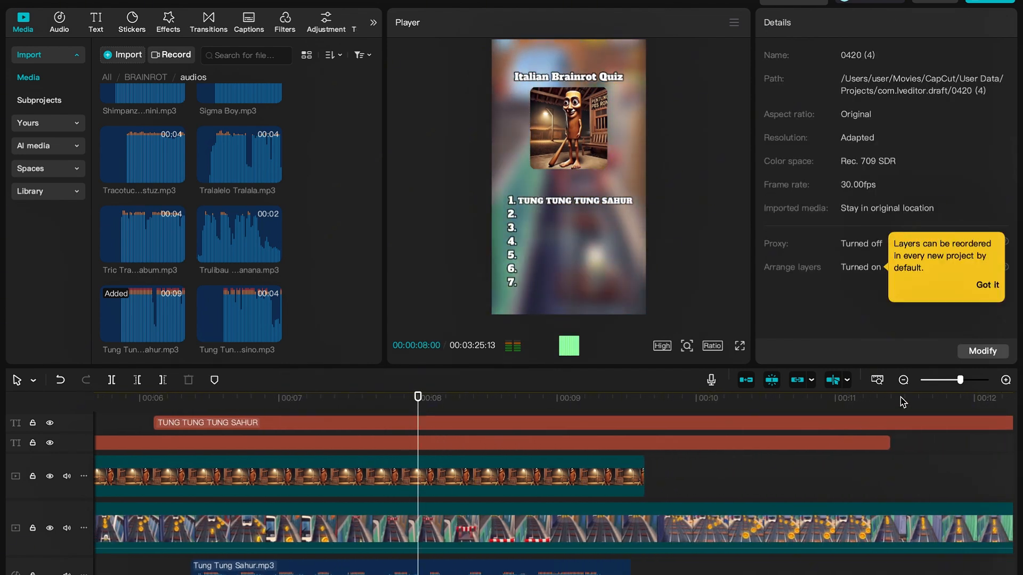
left_click(946, 381)
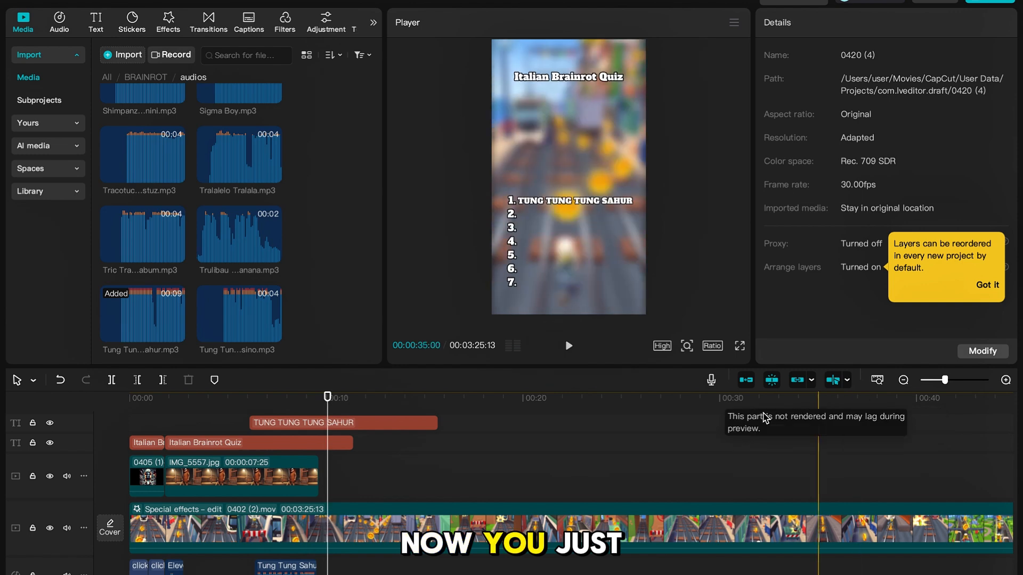
key("space")
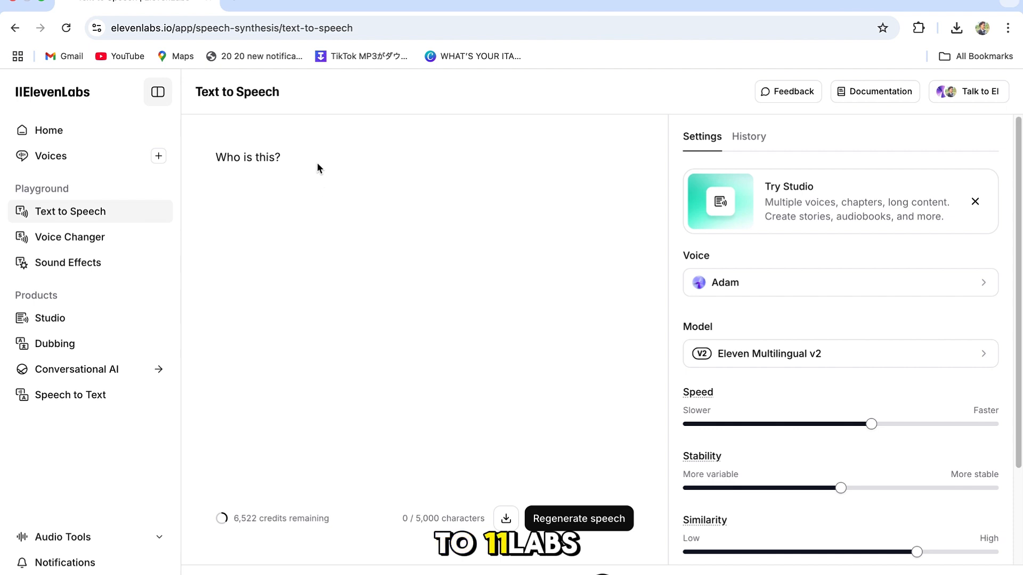
Step: Switch to ElevenLabs, replace the speech text with "Can you name this one?", generate it with the Adam voice and download the audio
left_click_drag(317, 164, 203, 163)
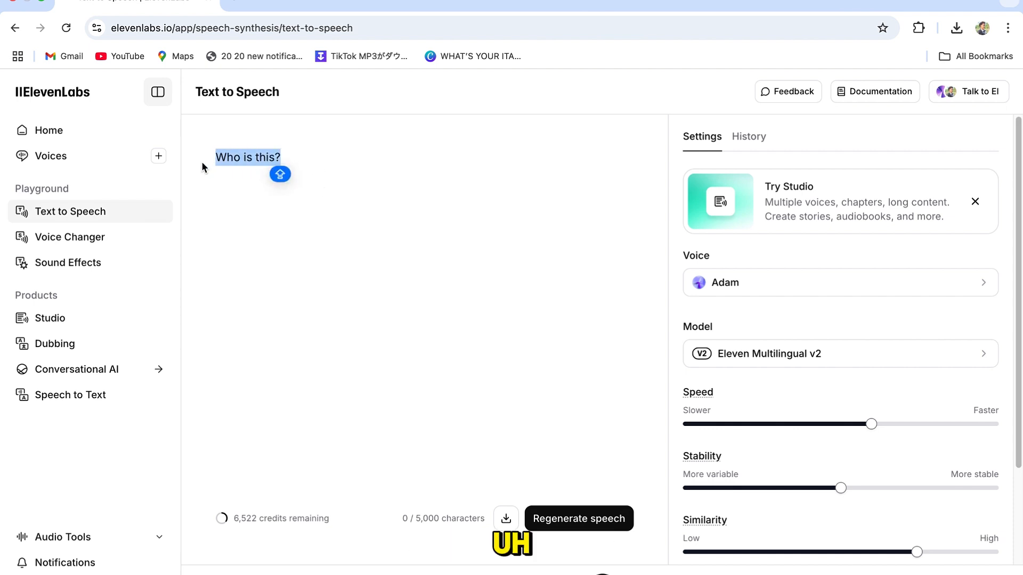
type("Can")
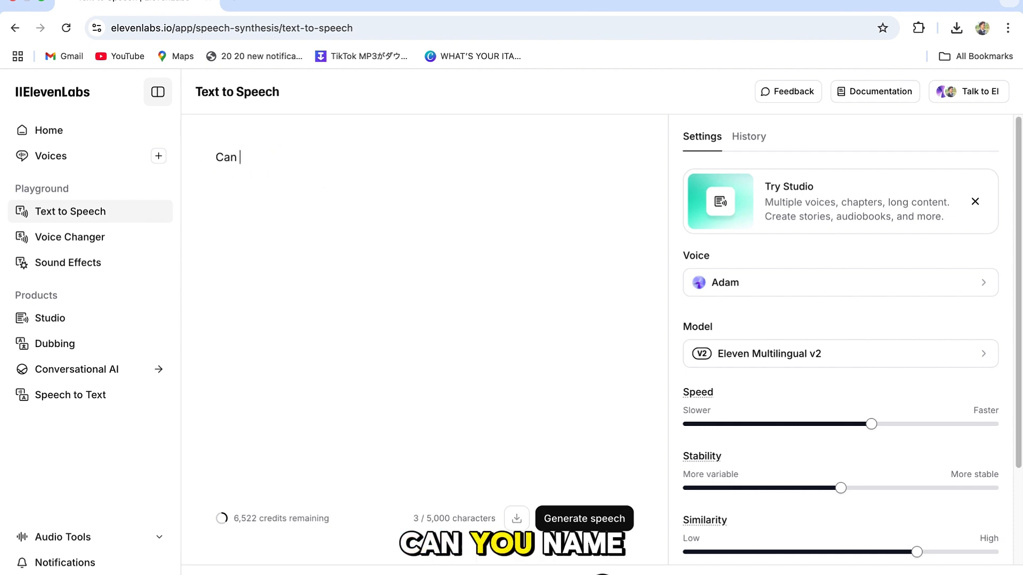
type(" you name t")
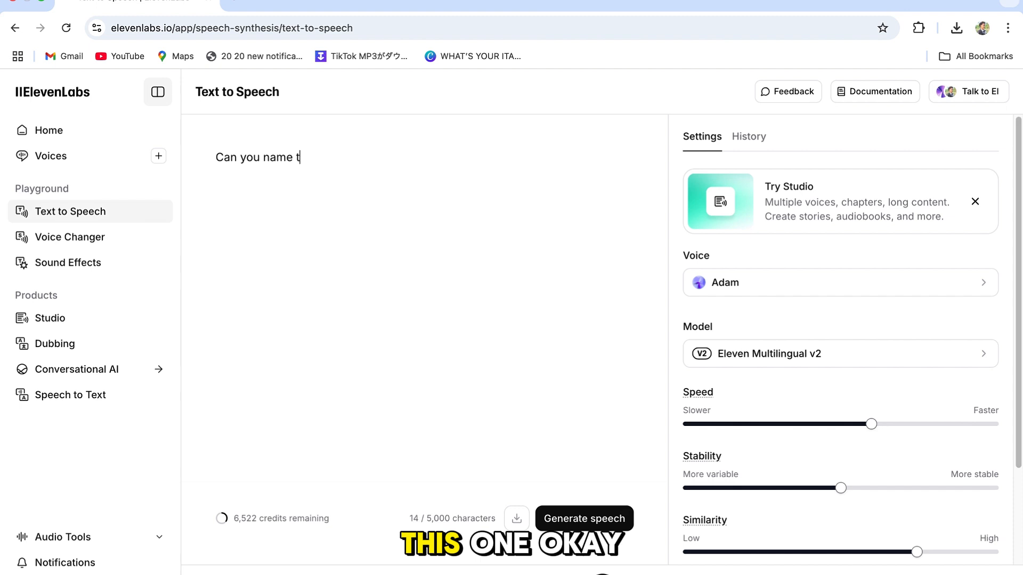
type("his one")
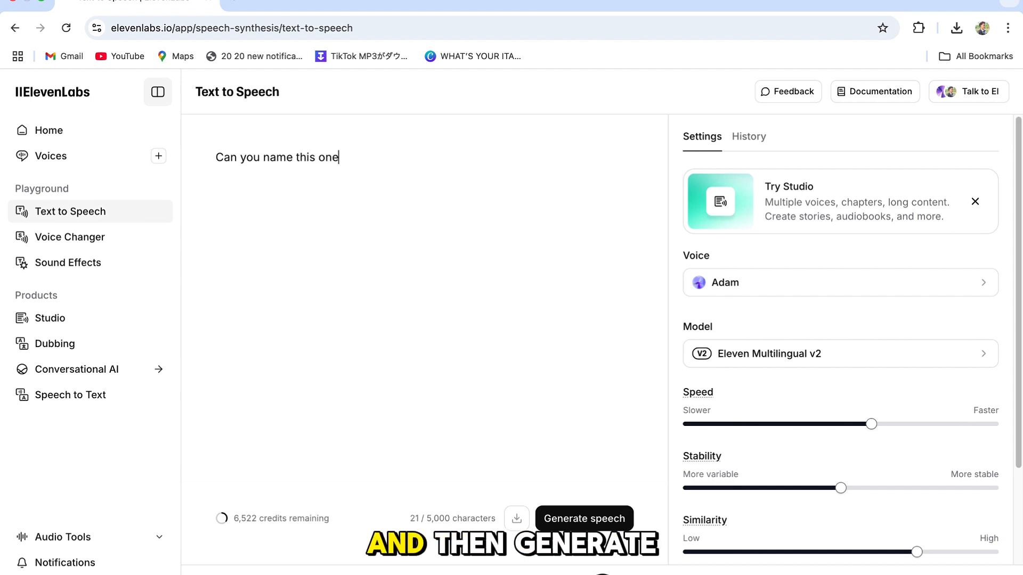
type("?")
left_click(539, 520)
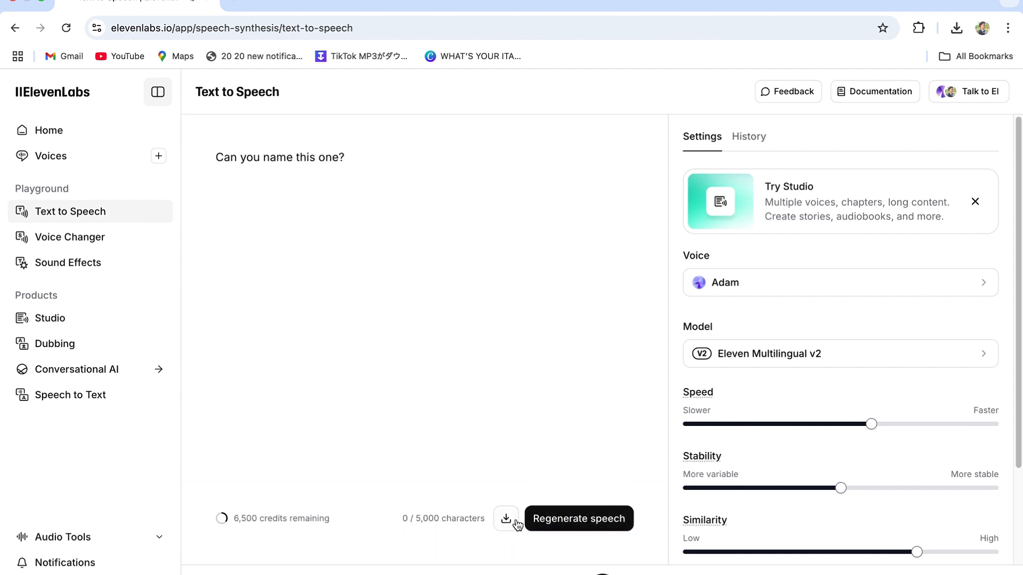
left_click(507, 519)
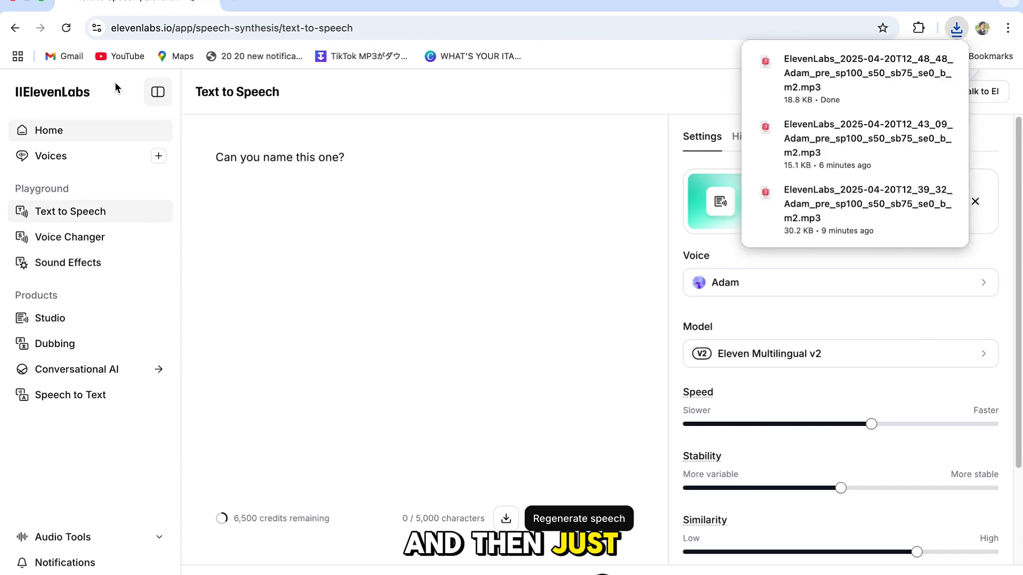
Step: Import the newly downloaded ElevenLabs voiceover into the CapCut project and place it directly after the Tung Tung Sahur audio
left_click(912, 64)
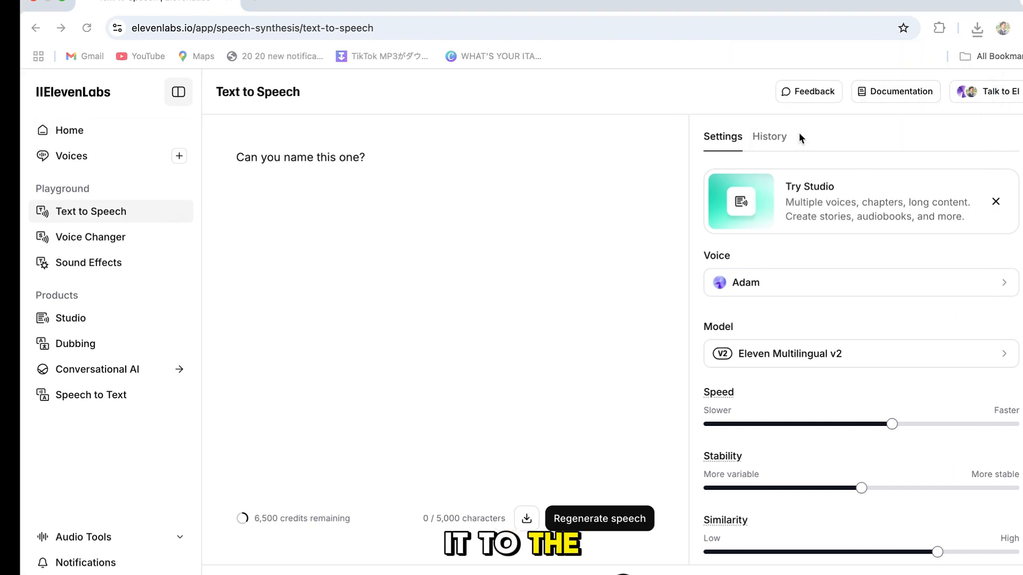
left_click(914, 569)
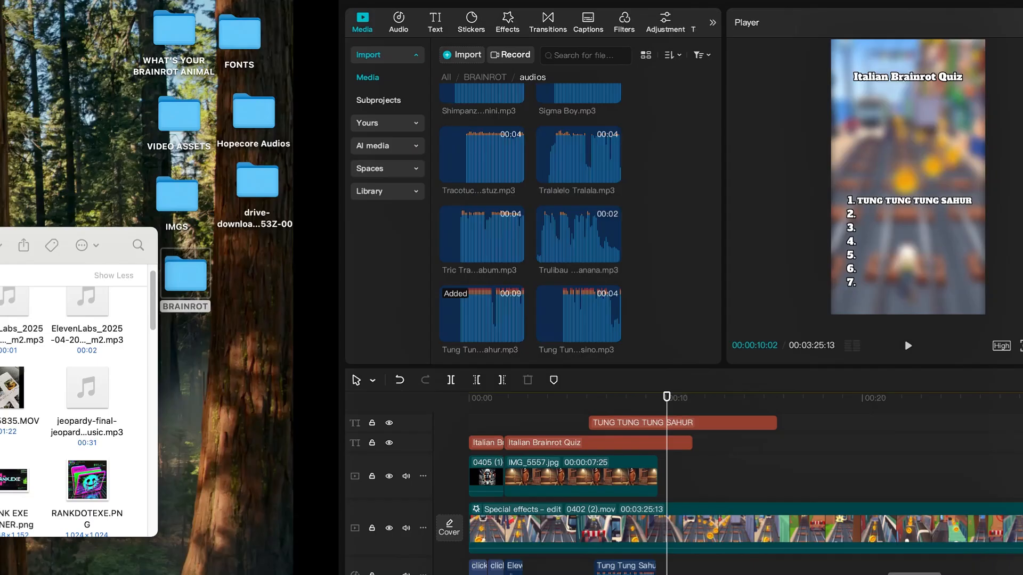
left_click_drag(499, 388, 189, 242)
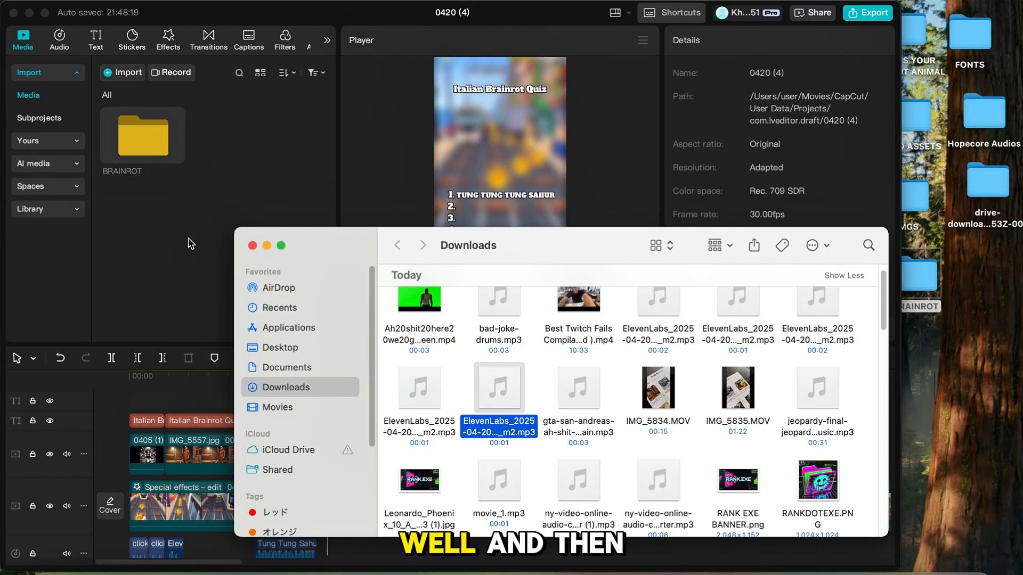
left_click(240, 182)
left_click_drag(246, 152, 325, 495)
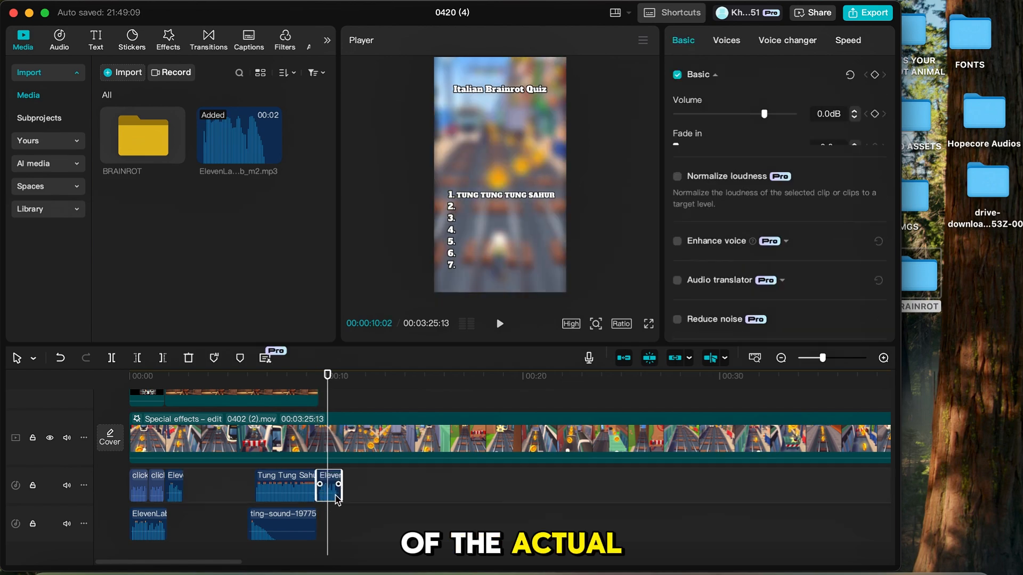
Step: Return the editor to full screen and play back the passage from the Tung Tung Sahur audio into the new voiceover
left_click(833, 359)
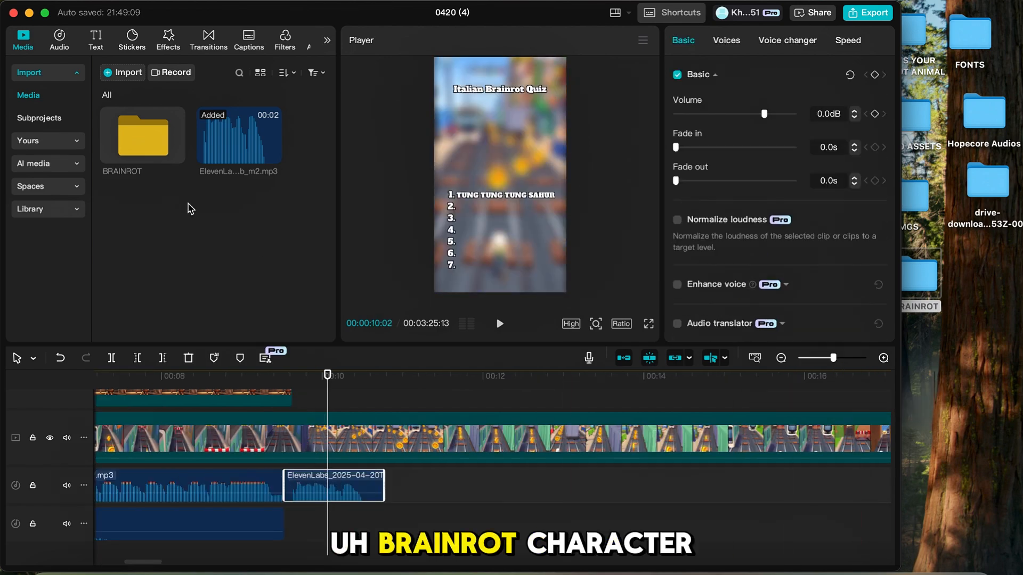
left_click(45, 12)
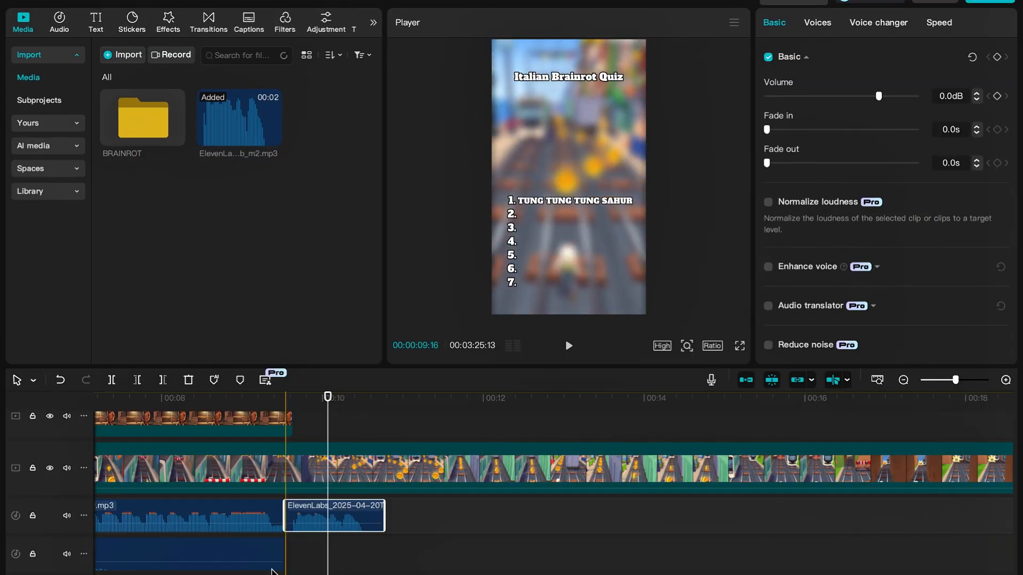
left_click(228, 573)
key("space")
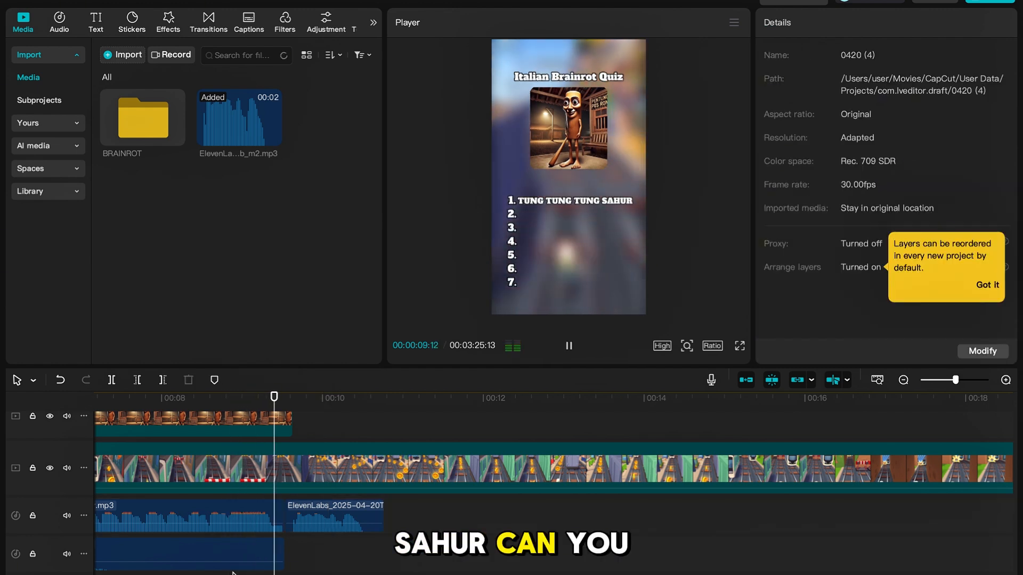
key("space")
Step: Duplicate the IMG_5557.jpg character clip and place the copy directly after the original on the same track
scroll(313, 486, "up", 1)
scroll(312, 489, "up", 1)
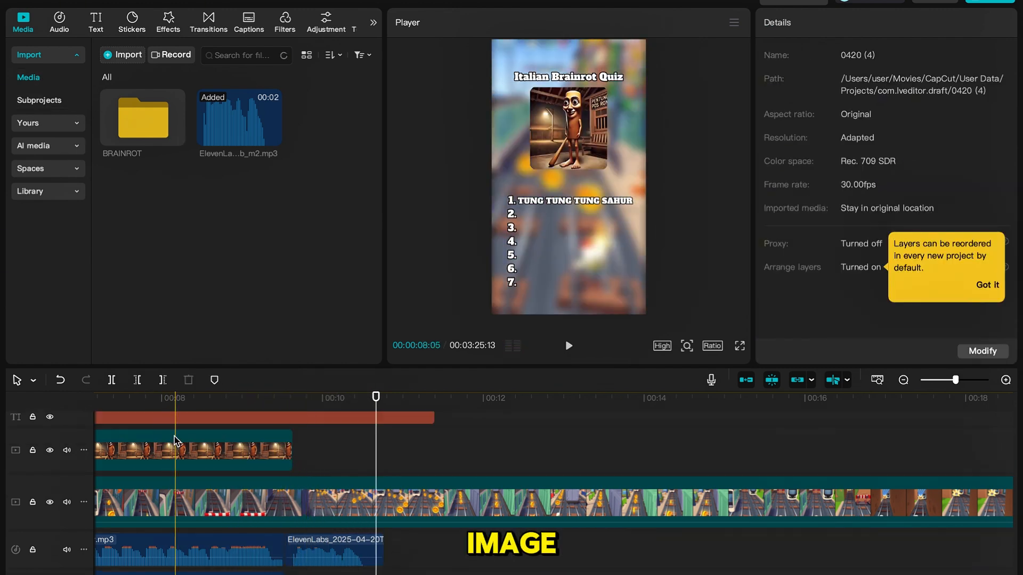
left_click(204, 458)
scroll(204, 463, "left", 1)
scroll(204, 464, "left", 3)
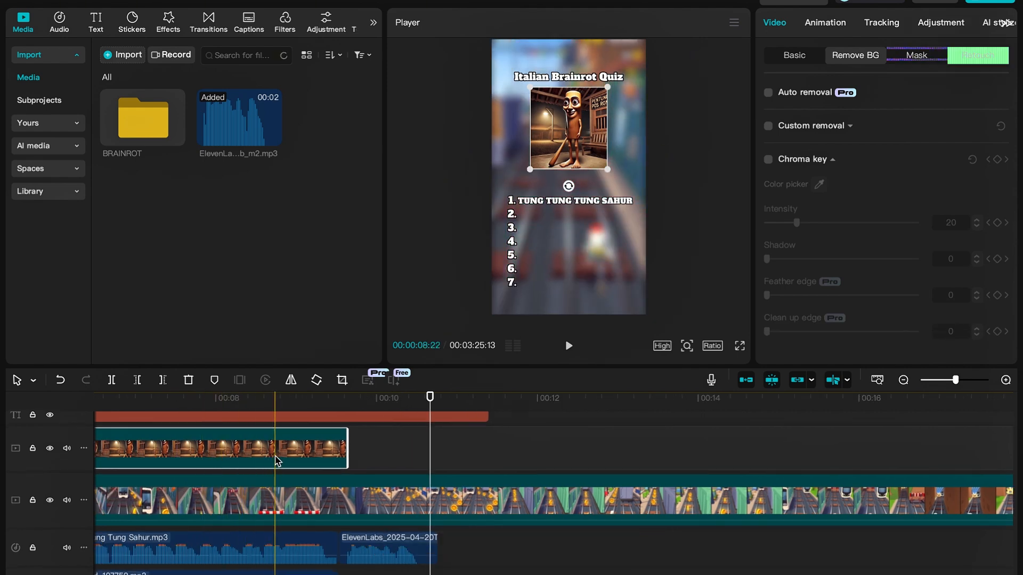
key("super+v")
left_click_drag(352, 456, 424, 510)
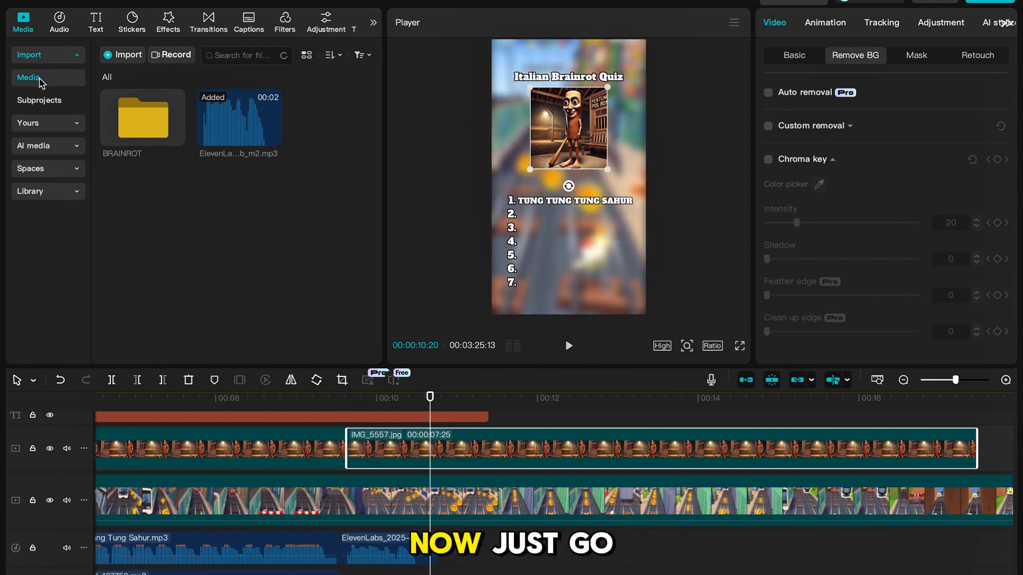
Step: Replace the duplicated IMG_5557.jpg clip with IMG_5488.jpg from the IMAGES folder inside BRAINROT
double_click(152, 135)
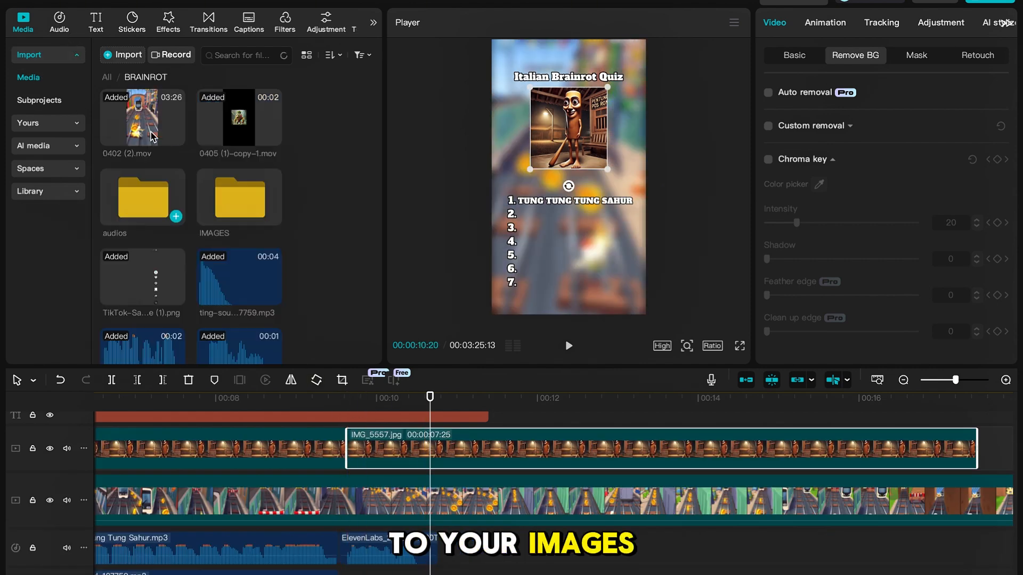
double_click(235, 196)
scroll(190, 266, "down", 3)
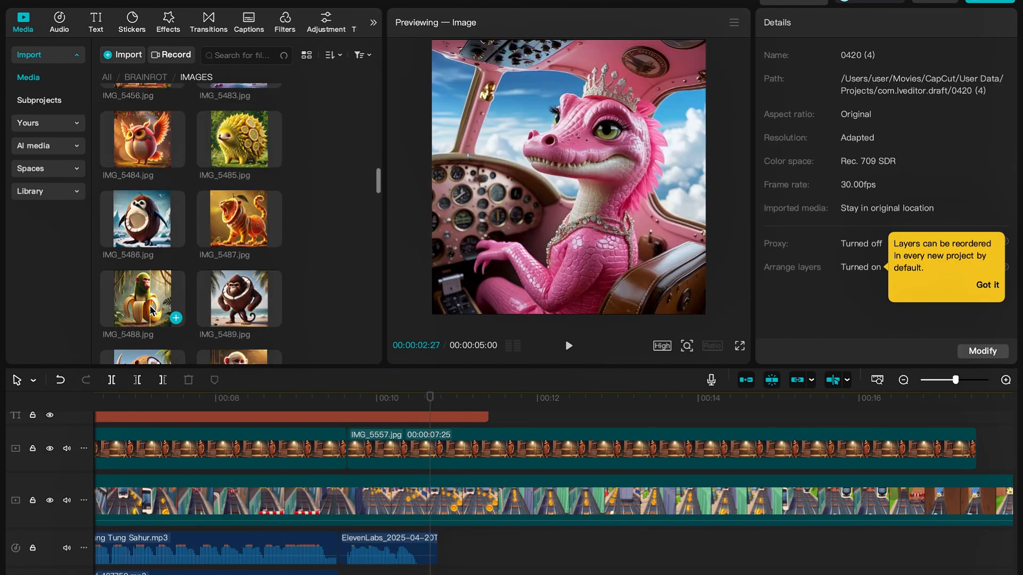
left_click_drag(171, 312, 450, 452)
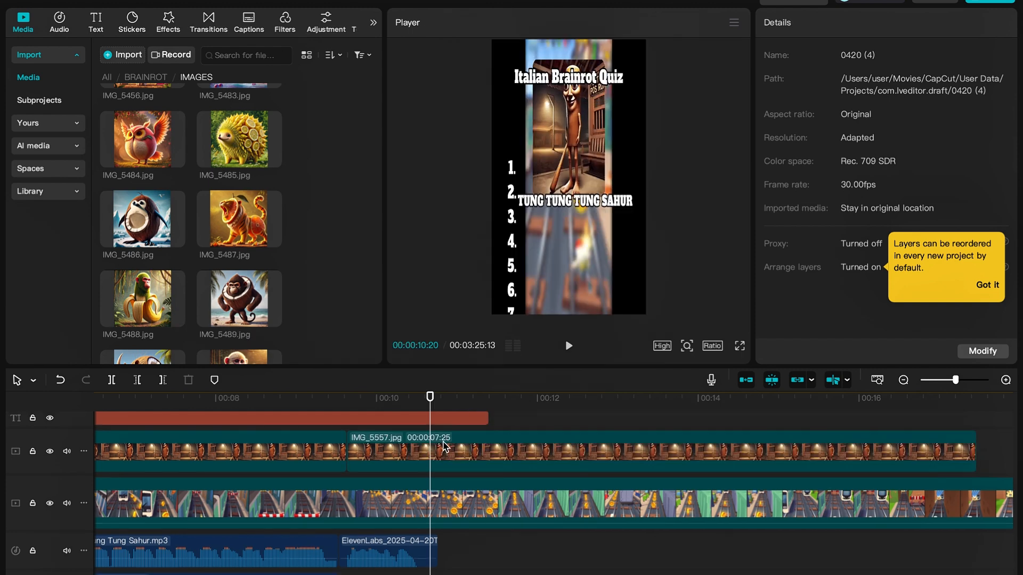
left_click(616, 454)
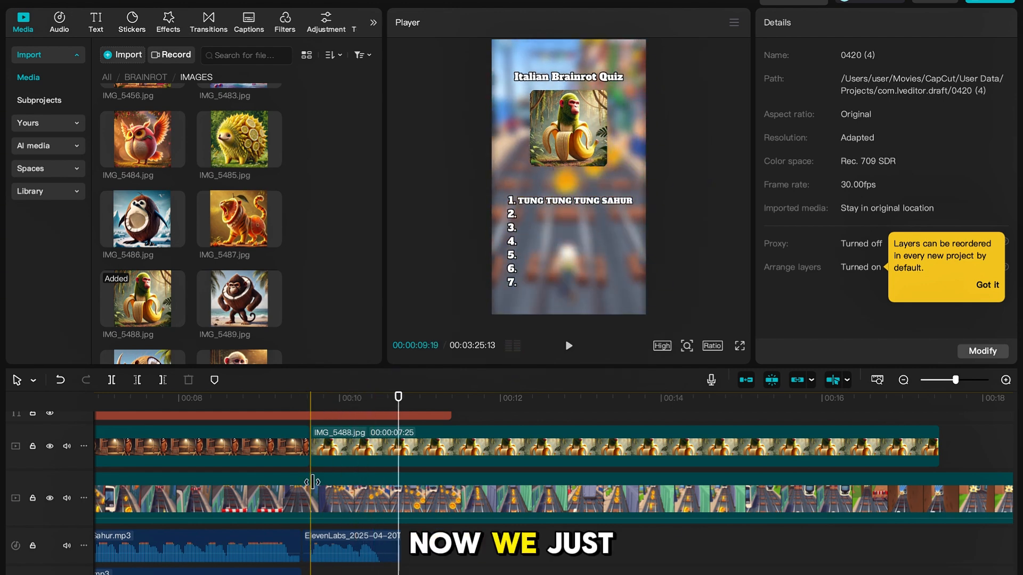
Step: Duplicate the green-screen quiz timer clip and place the copy directly after the second ElevenLabs voiceover, over the IMG_5488.jpg image
scroll(312, 482, "up", 3)
scroll(288, 495, "left", 10)
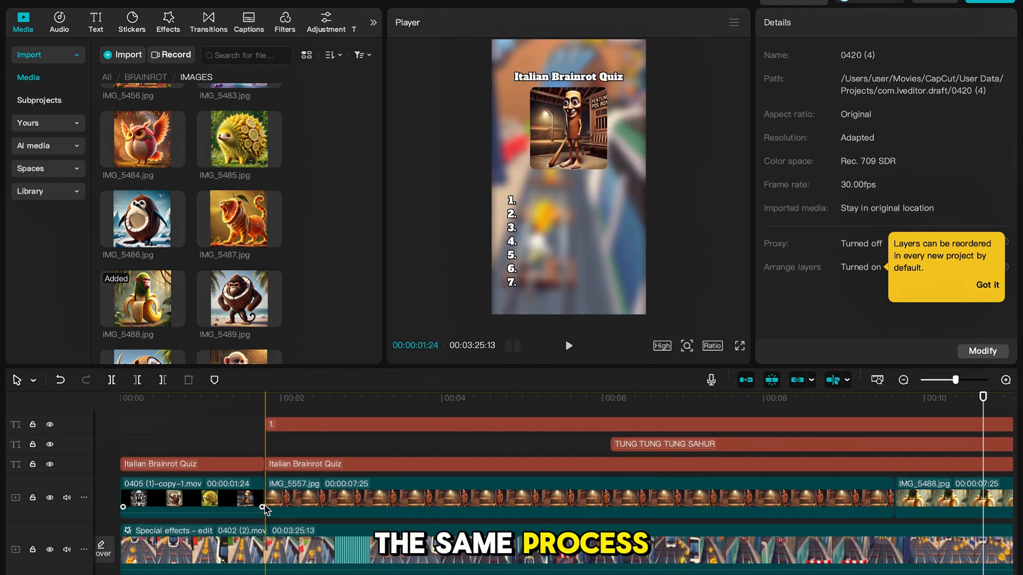
scroll(586, 469, "up", 2)
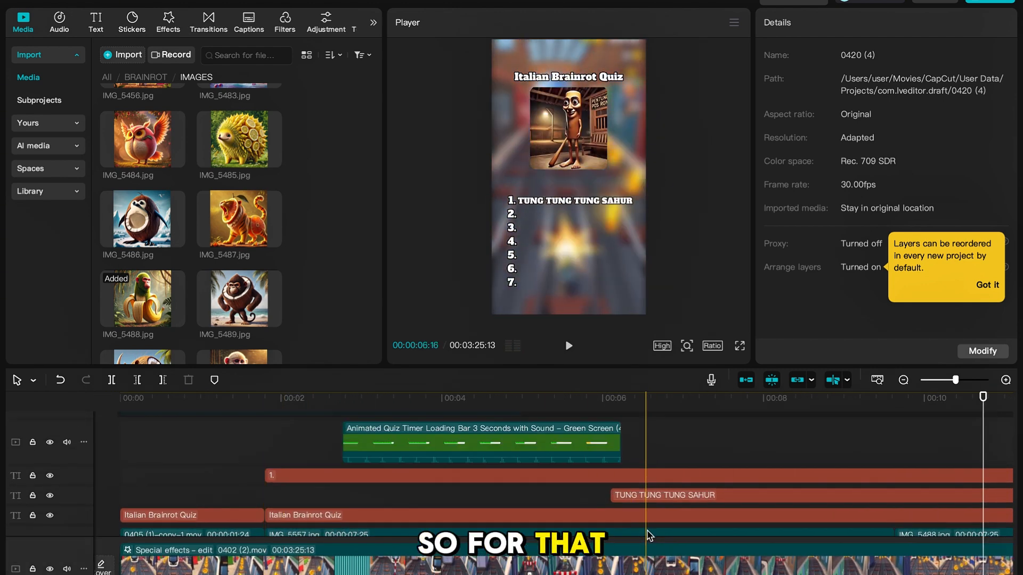
left_click(548, 440)
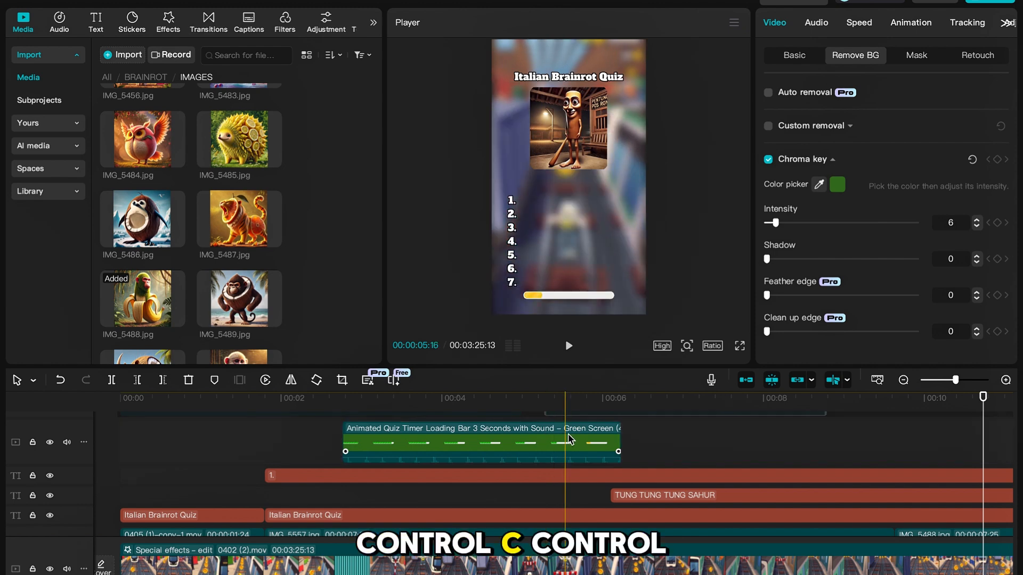
key("ctrl+v")
left_click_drag(633, 439, 712, 481)
scroll(648, 478, "down", 3)
scroll(649, 483, "down", 3)
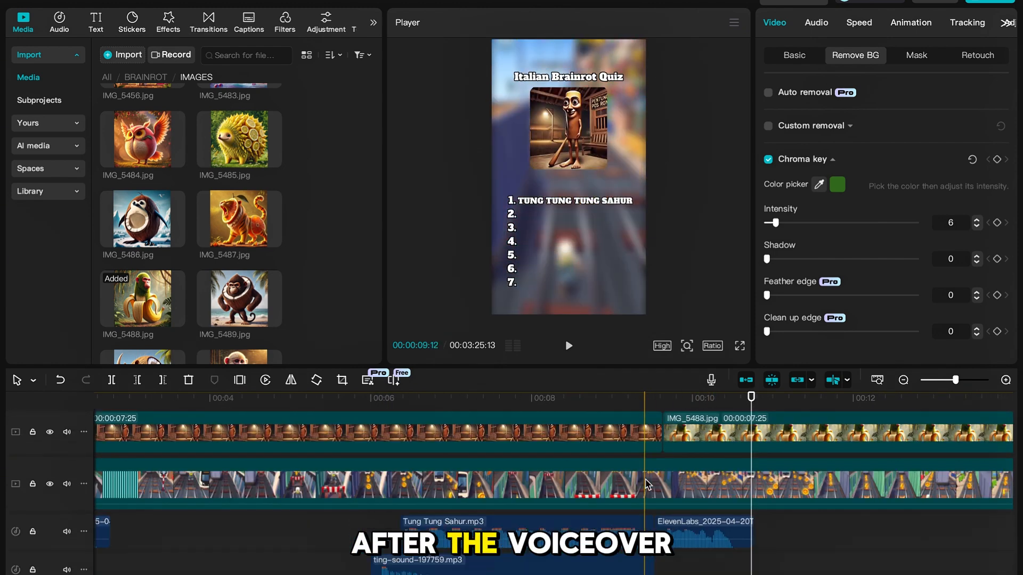
scroll(754, 479, "up", 3)
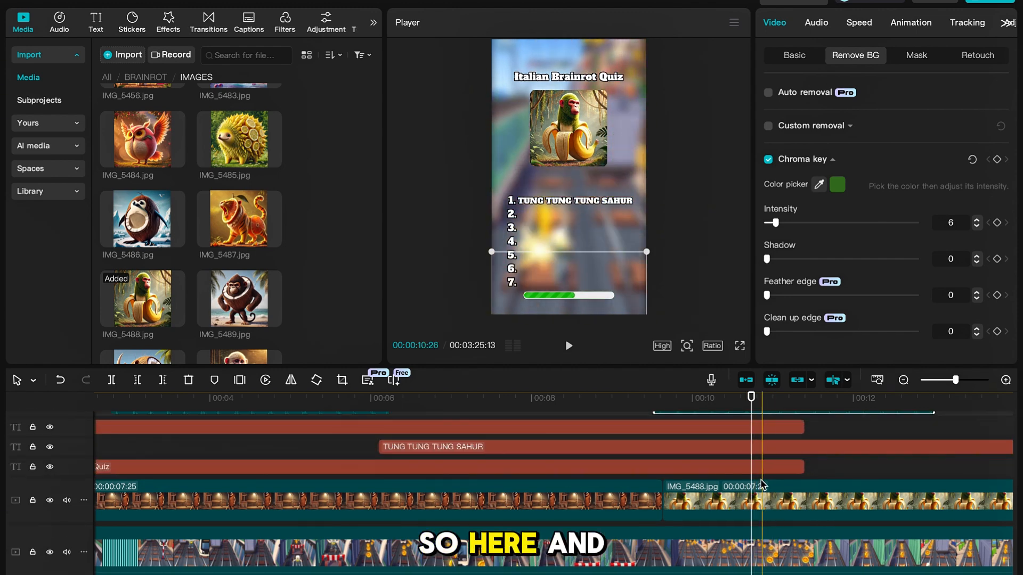
scroll(762, 485, "up", 2)
left_click_drag(730, 438, 822, 440)
scroll(809, 453, "right", 5)
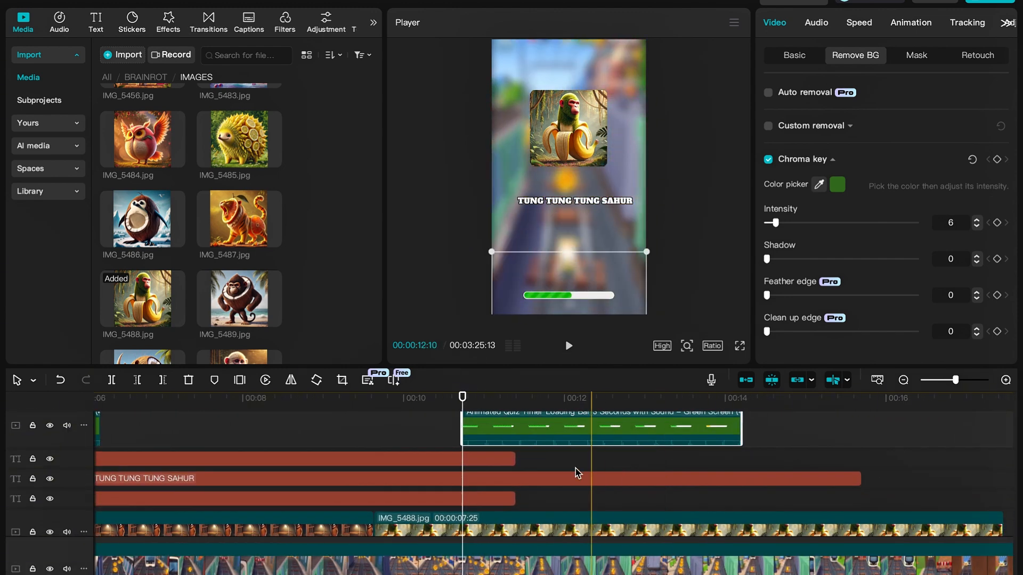
Step: Extend the numbered list and Italian Brainrot Quiz title to the end of the TUNG TUNG TUNG SAHUR text, and play back the second timer
left_click_drag(514, 459, 856, 461)
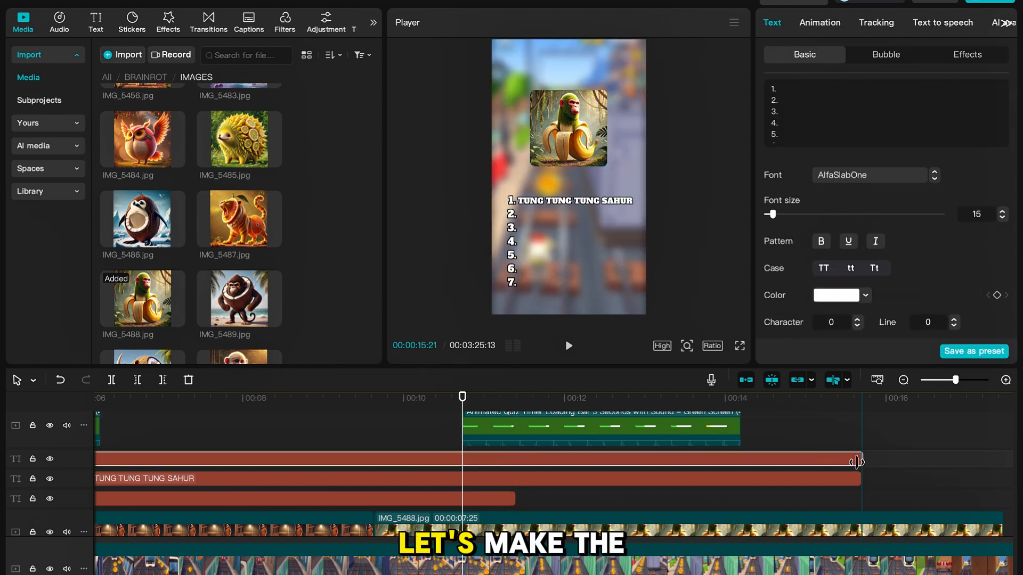
left_click(503, 500)
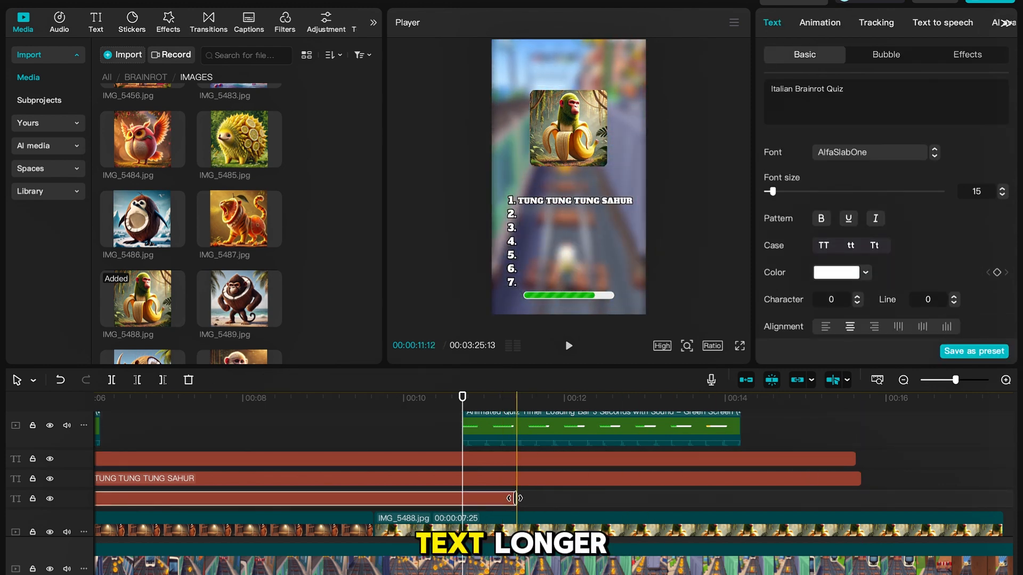
left_click_drag(514, 499, 759, 495)
left_click_drag(865, 495, 861, 496)
left_click(387, 427)
key("space")
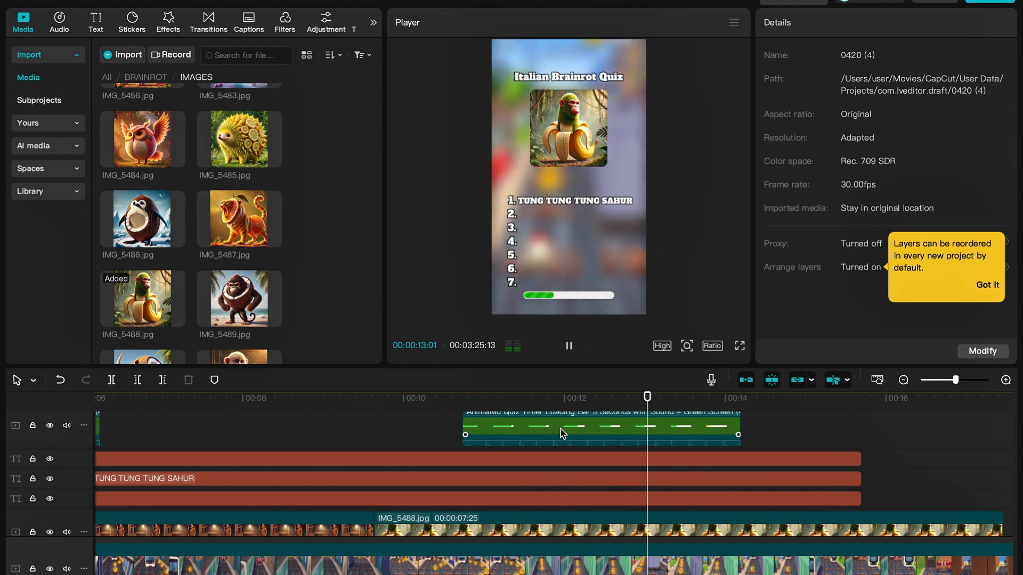
Step: Duplicate the ting-sound-197759.mp3 clip on the audio tracks
scroll(528, 452, "down", 5)
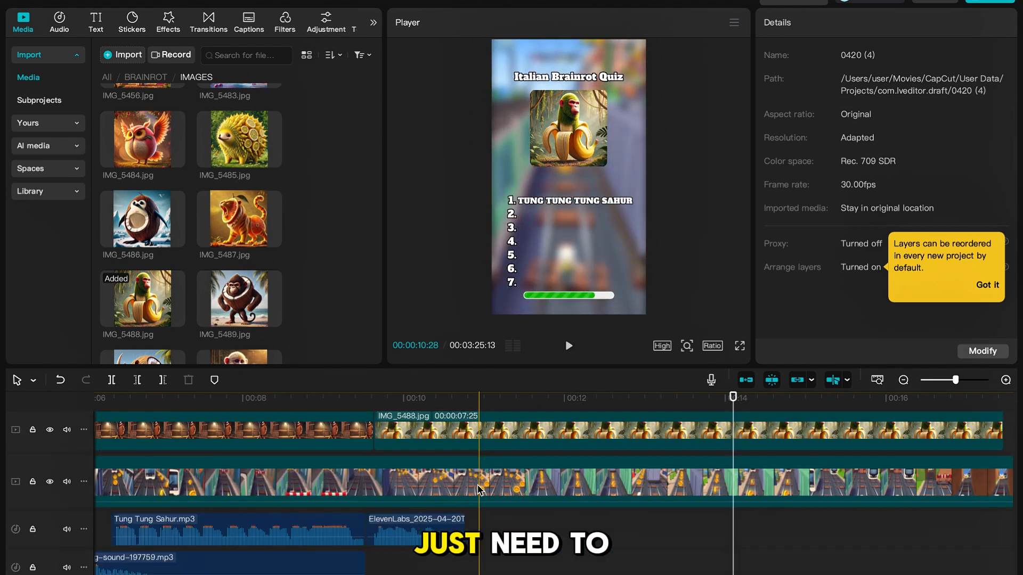
scroll(314, 554, "left", 5)
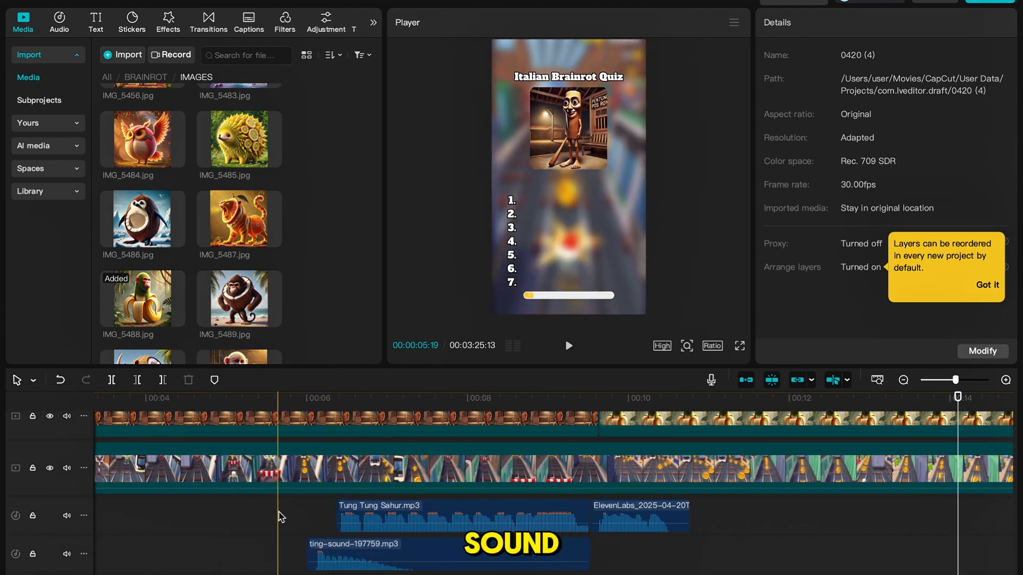
left_click(315, 560)
key("super+c")
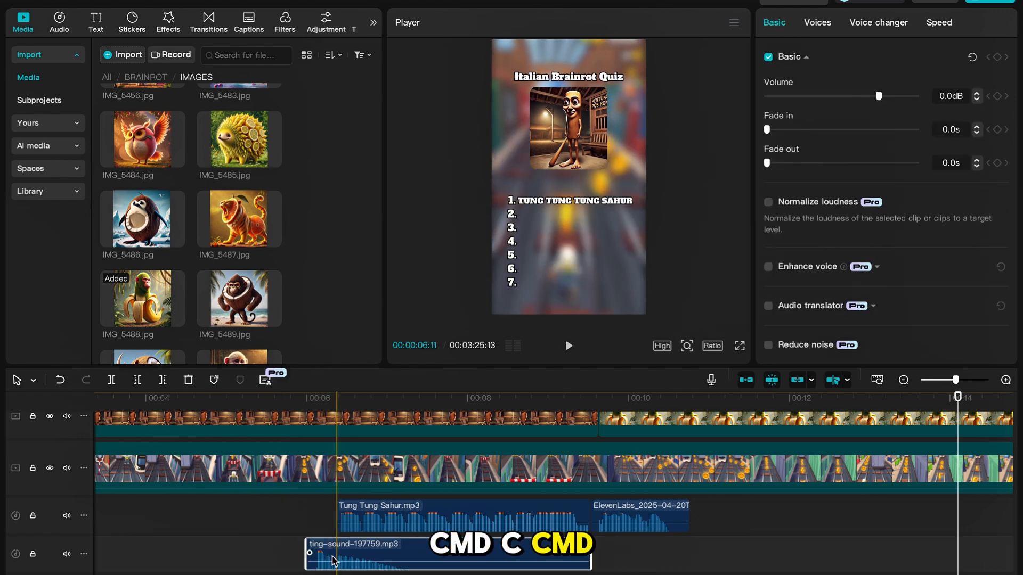
key("super+v")
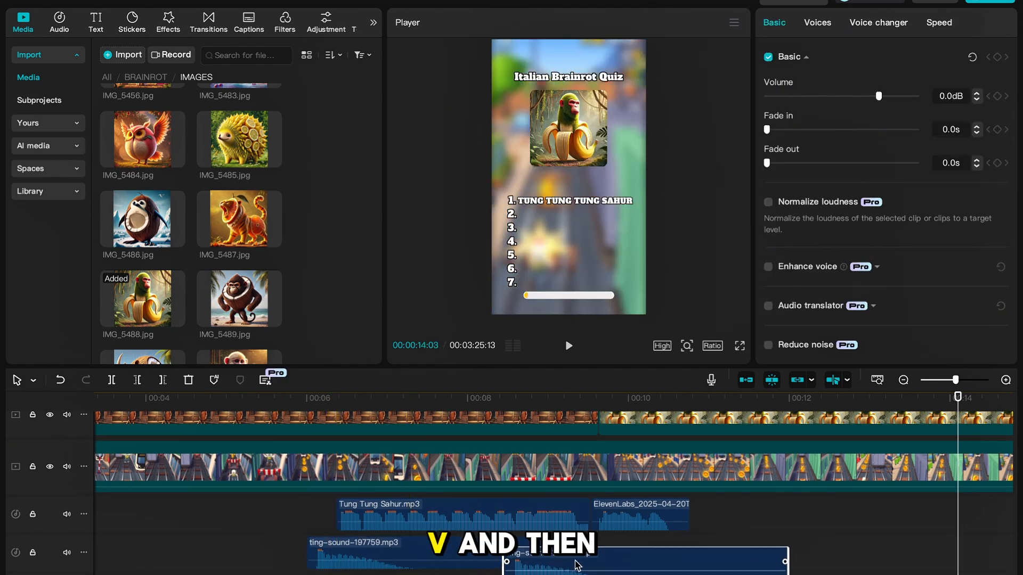
Step: Place the copied ting sound on its audio track so it rings as the second timer finishes, and play back that moment
scroll(586, 563, "right", 8)
mouse_move(575, 560)
left_mouse_down()
mouse_move(630, 564)
mouse_move(610, 558)
mouse_move(574, 573)
left_mouse_up()
scroll(629, 564, "right", 1)
scroll(610, 559, "up", 2)
scroll(574, 573, "up", 4)
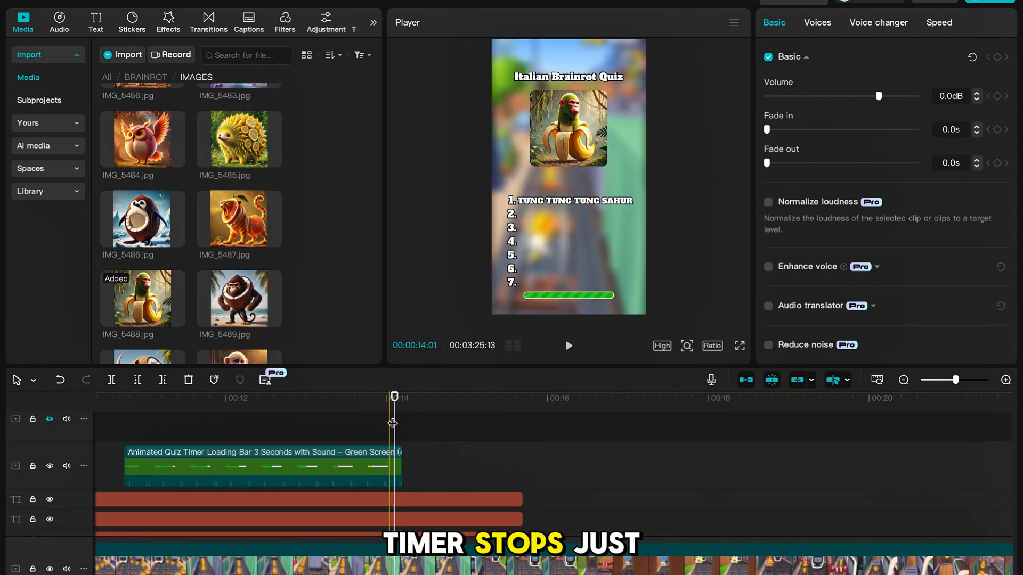
scroll(413, 467, "down", 6)
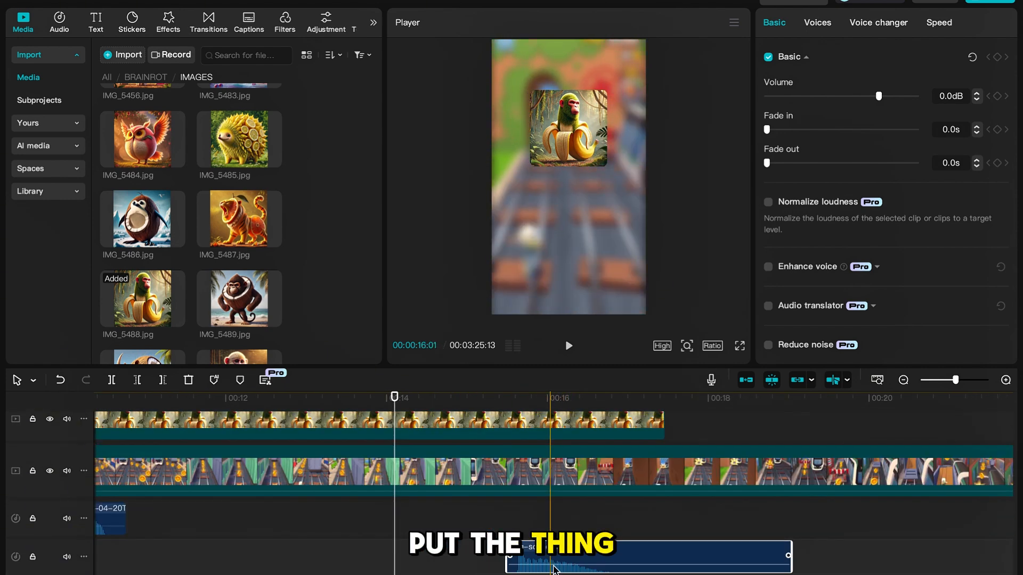
left_click_drag(478, 565, 461, 563)
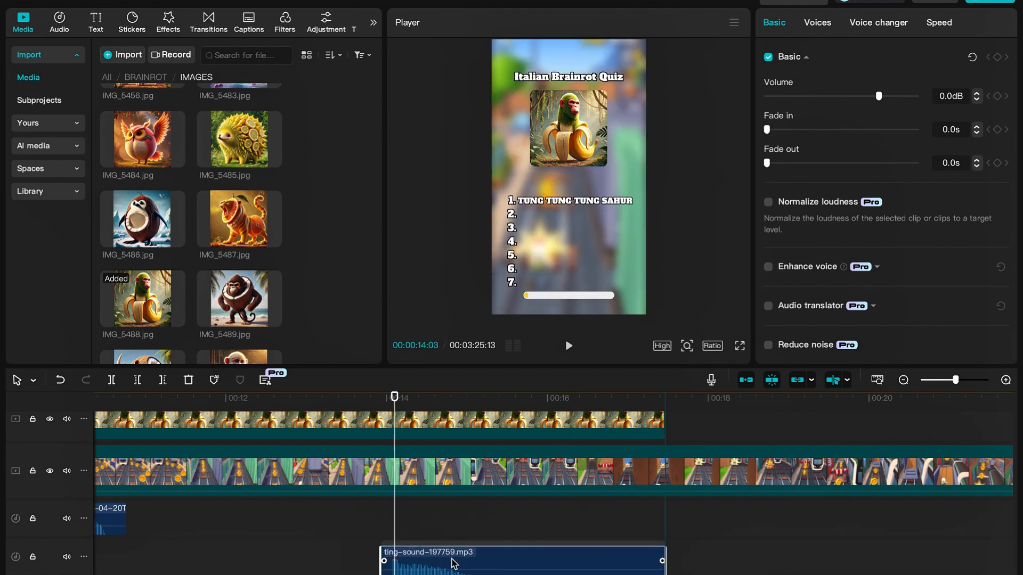
left_click(354, 542)
key("space")
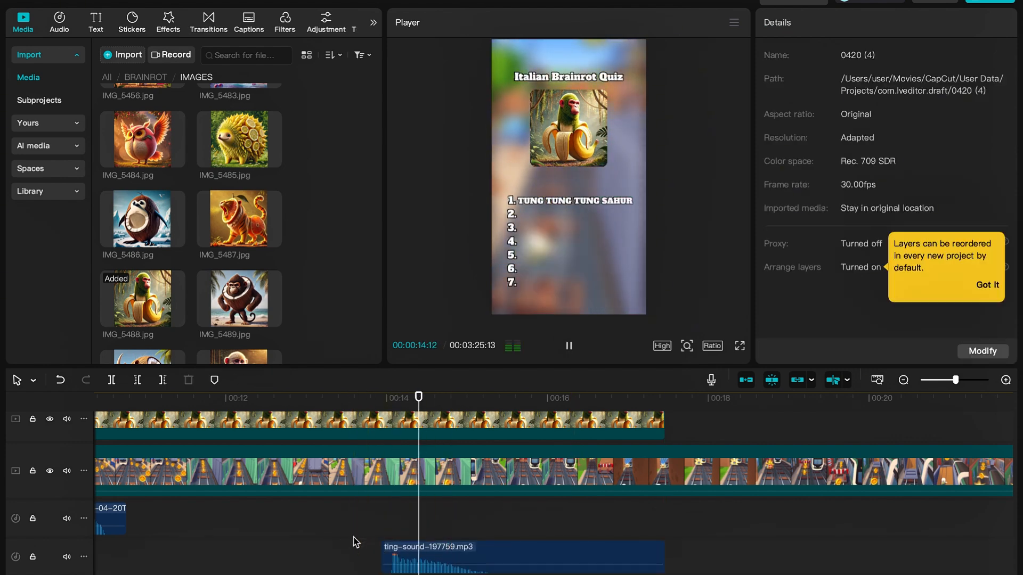
key("space")
Step: Add Shimpanzini Bananini.mp3 from the audios folder just after the second ting sound starts, and play it back
scroll(354, 542, "up", 5)
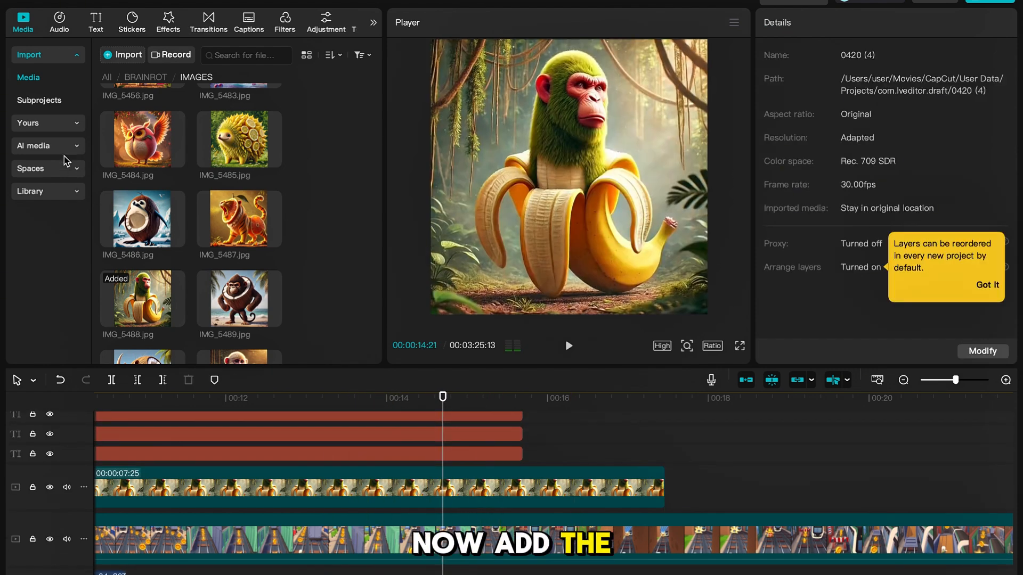
left_click(140, 77)
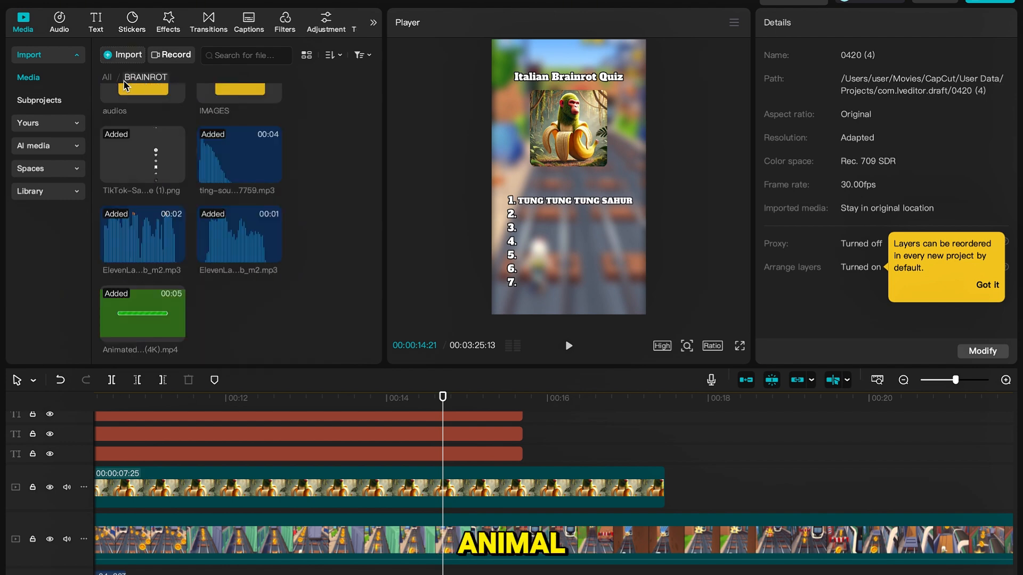
double_click(128, 97)
scroll(171, 178, "down", 5)
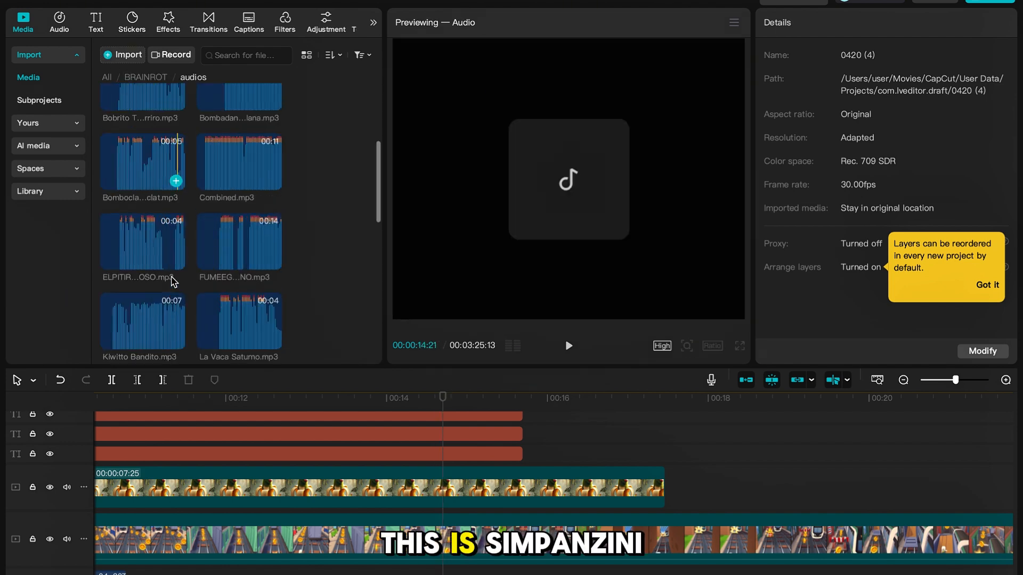
scroll(173, 267, "up", 1)
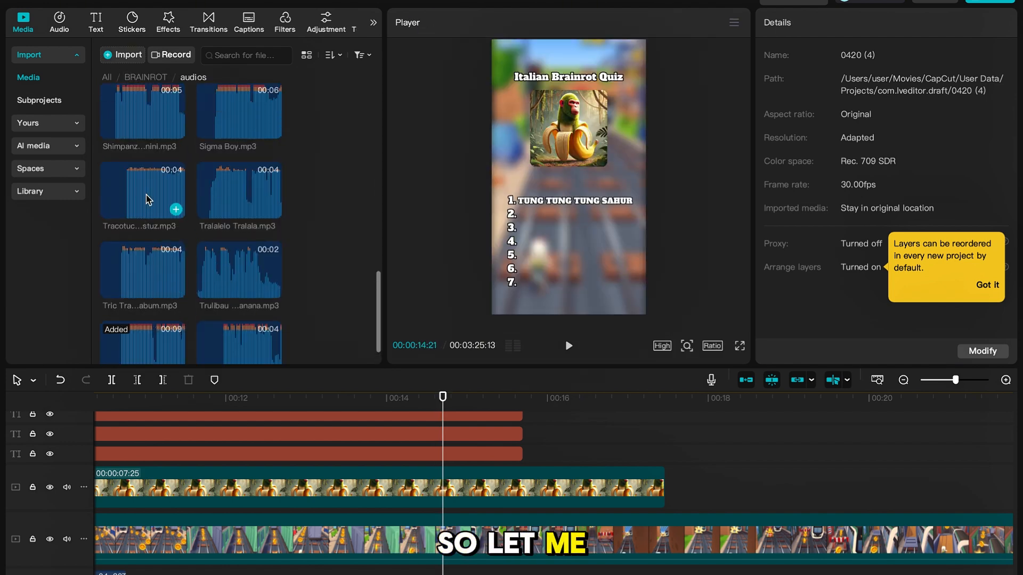
left_click_drag(144, 131, 425, 515)
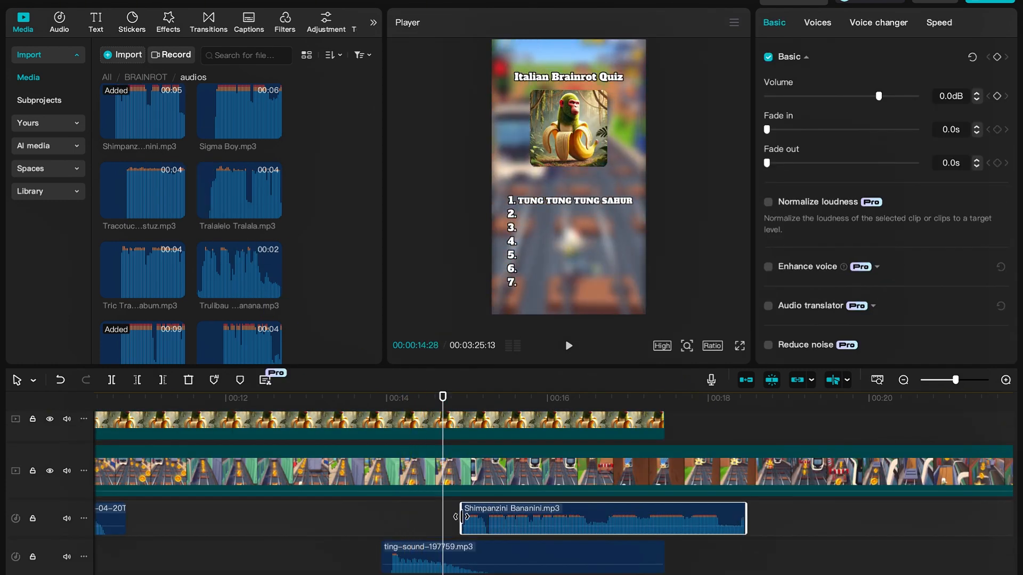
left_click_drag(469, 520, 433, 522)
left_click(381, 523)
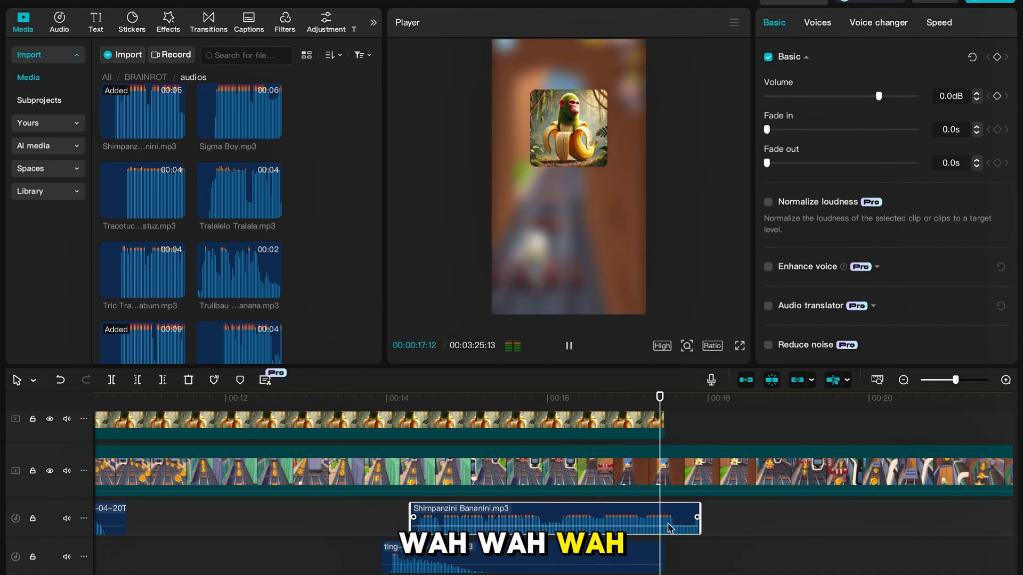
Step: Extend the IMG_5488.jpg clip and the three text clips to the end of the Shimpanzini Bananini audio
scroll(605, 498, "up", 1)
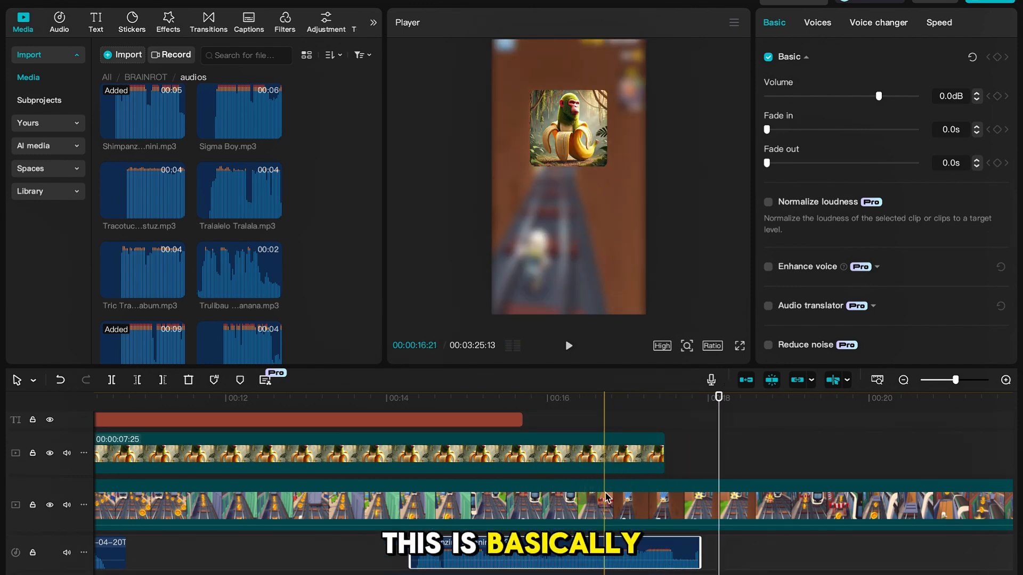
left_click(648, 456)
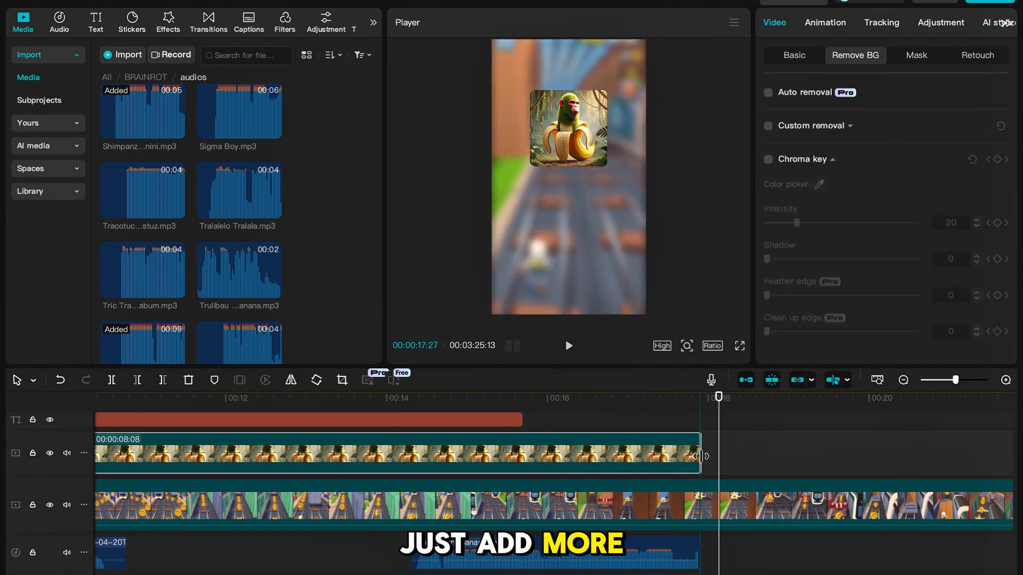
scroll(605, 482, "up", 2)
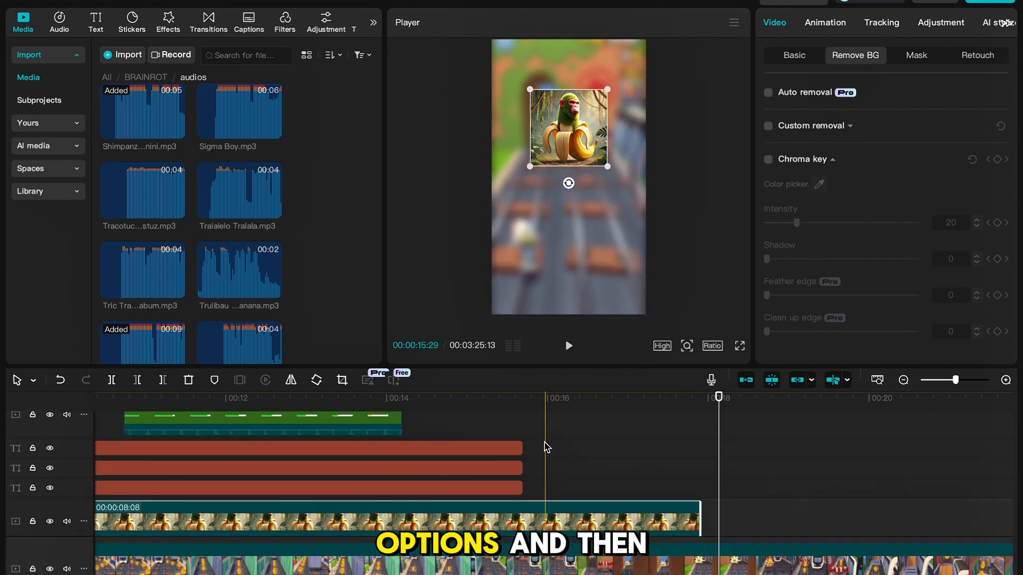
left_click_drag(546, 447, 514, 498)
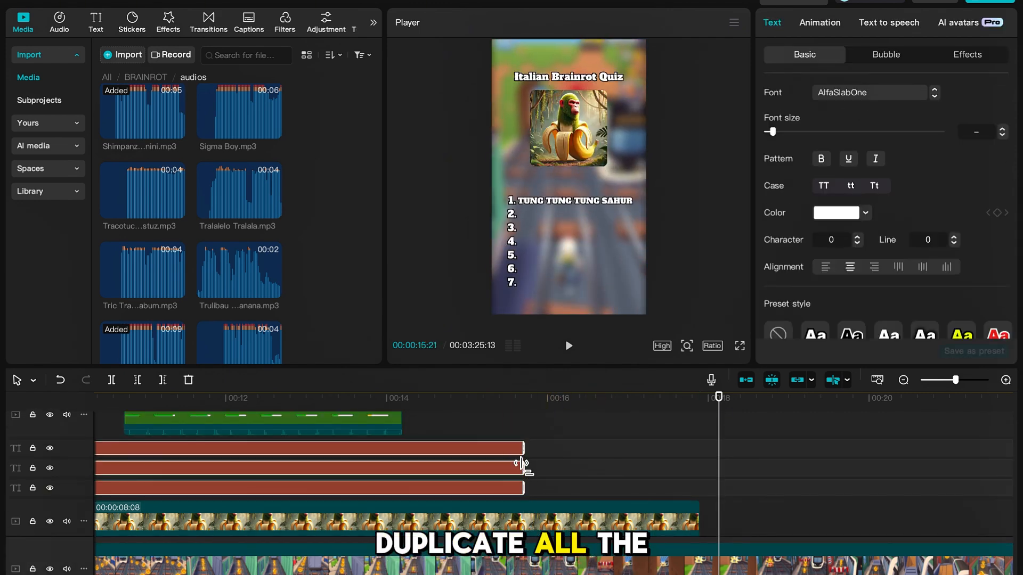
left_click_drag(521, 463, 677, 481)
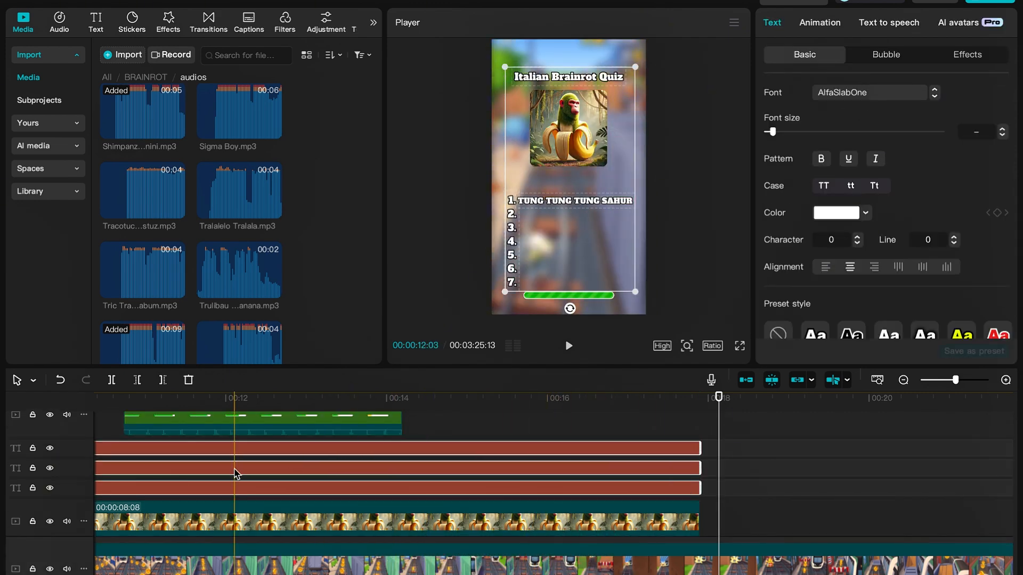
Step: Duplicate the TUNG TUNG TUNG SAHUR text clip and start the copy near the end of the second timer, at about 14 seconds
scroll(430, 481, "left", 7)
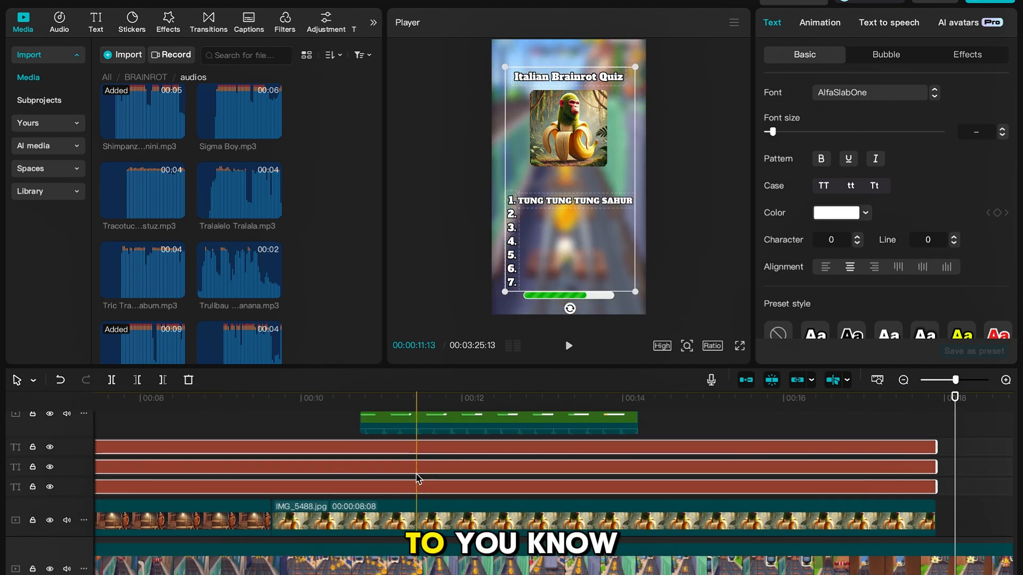
scroll(414, 479, "left", 1)
left_click(434, 467)
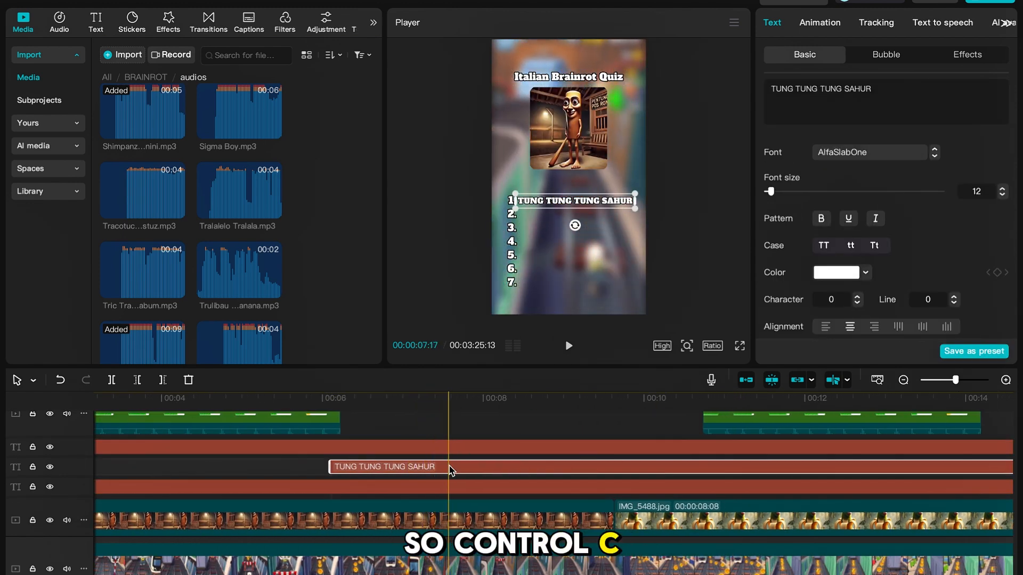
key("ctrl+v")
left_click_drag(448, 468, 578, 472)
scroll(556, 488, "down", 3)
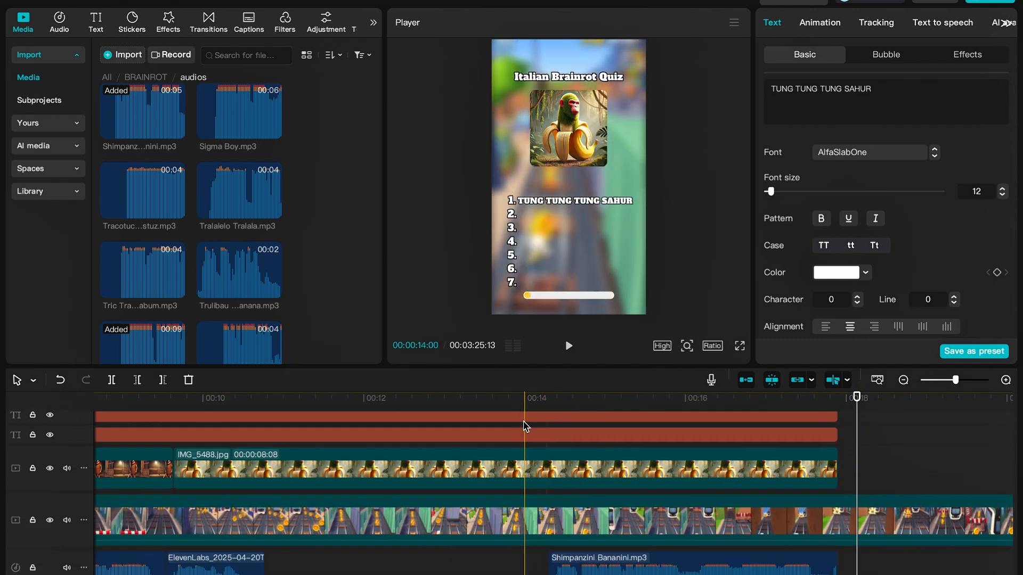
scroll(549, 461, "up", 3)
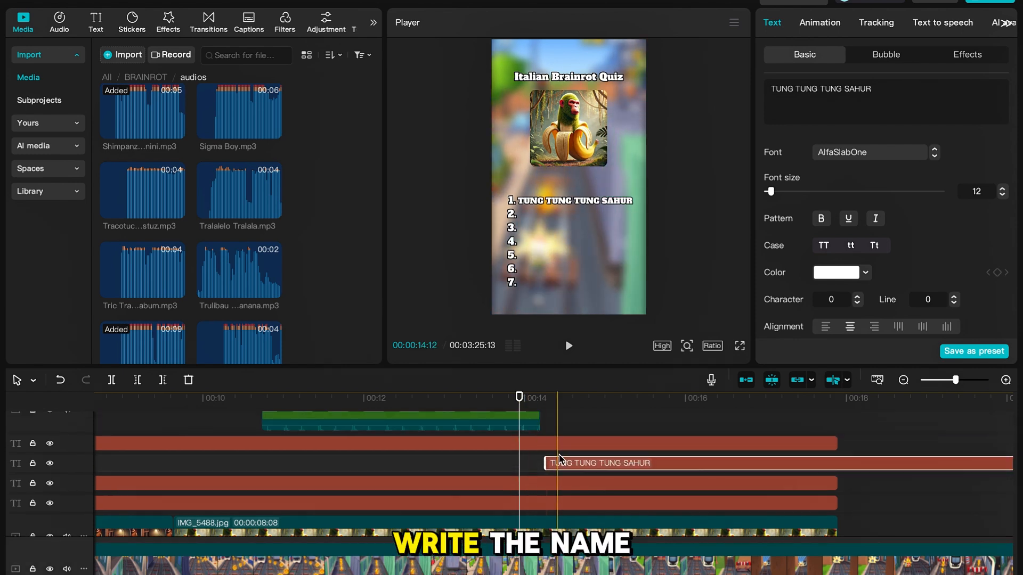
left_click_drag(556, 467, 530, 468)
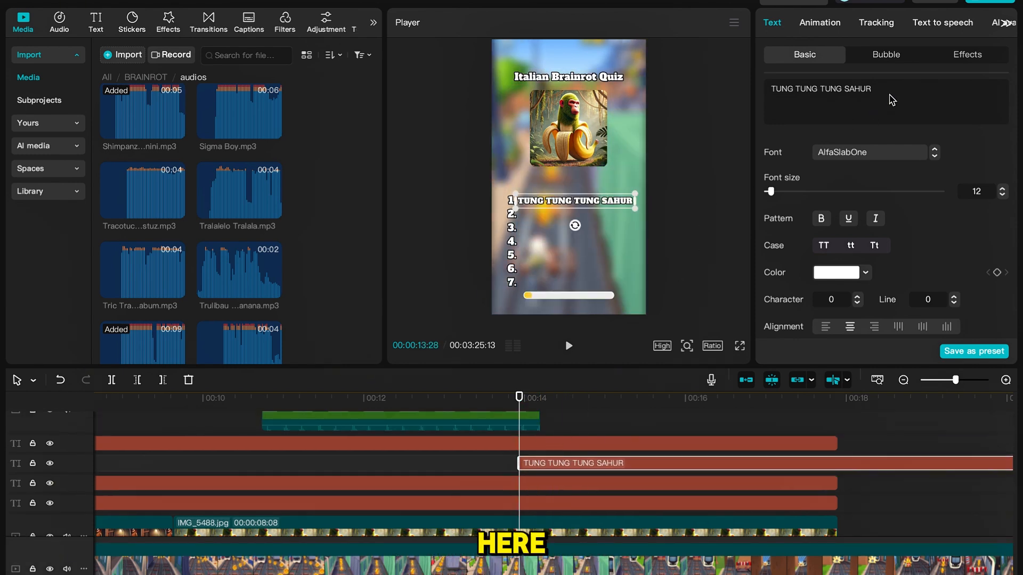
Step: Change the copied name text to SHIMPANZINI BANANINI
left_click_drag(814, 96, 767, 93)
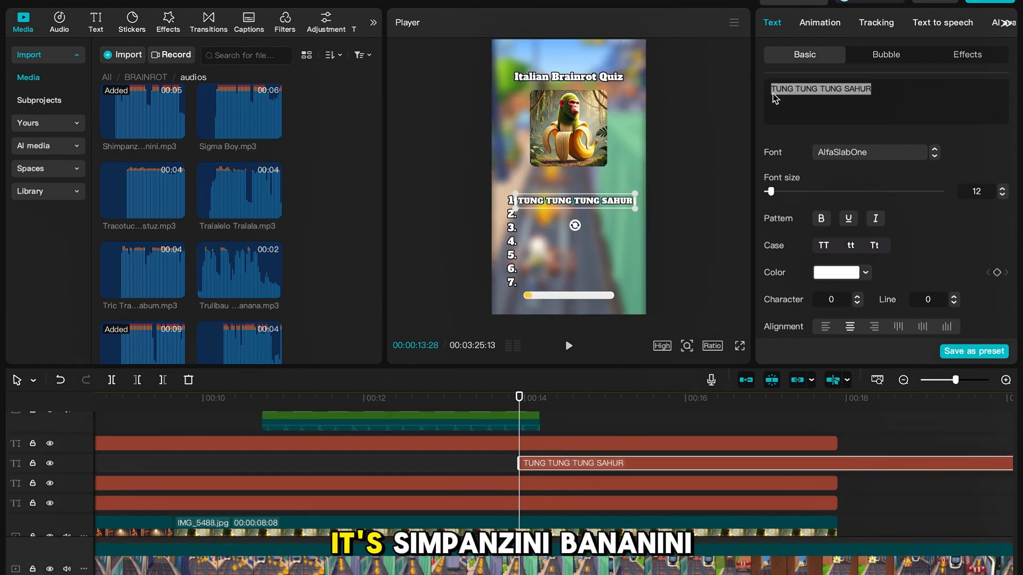
type("SHIM")
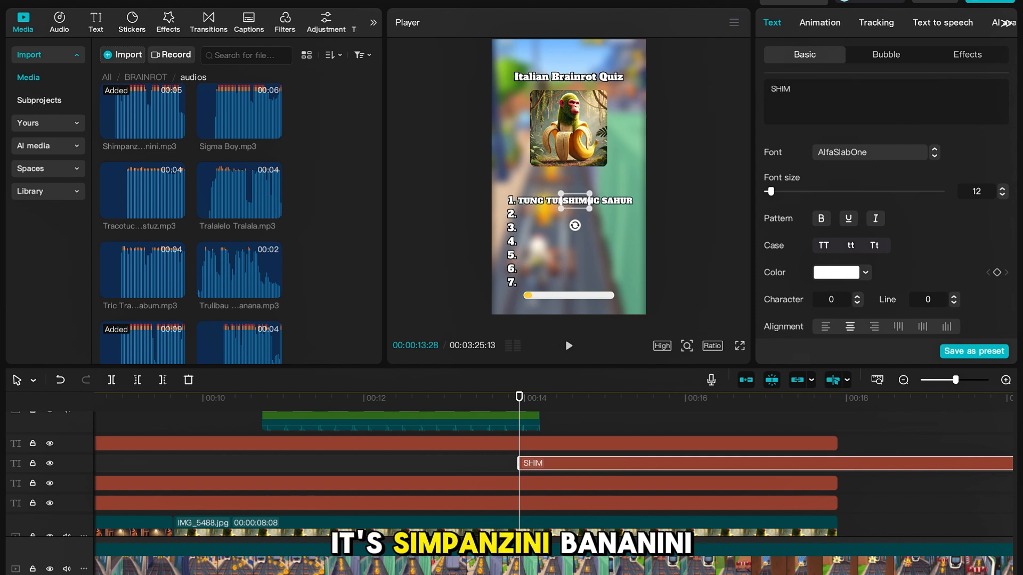
type("PANZINI")
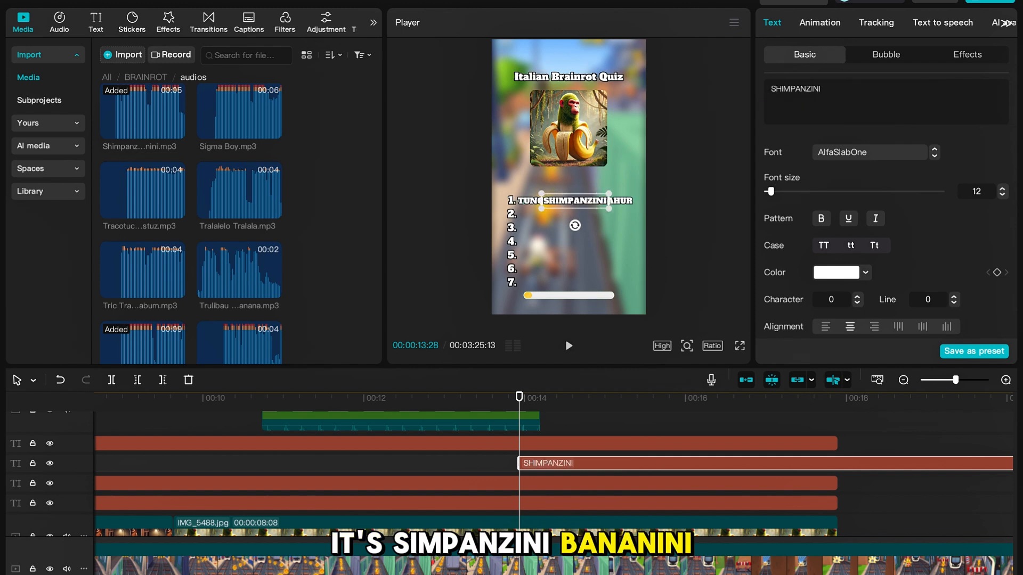
type(" BANA")
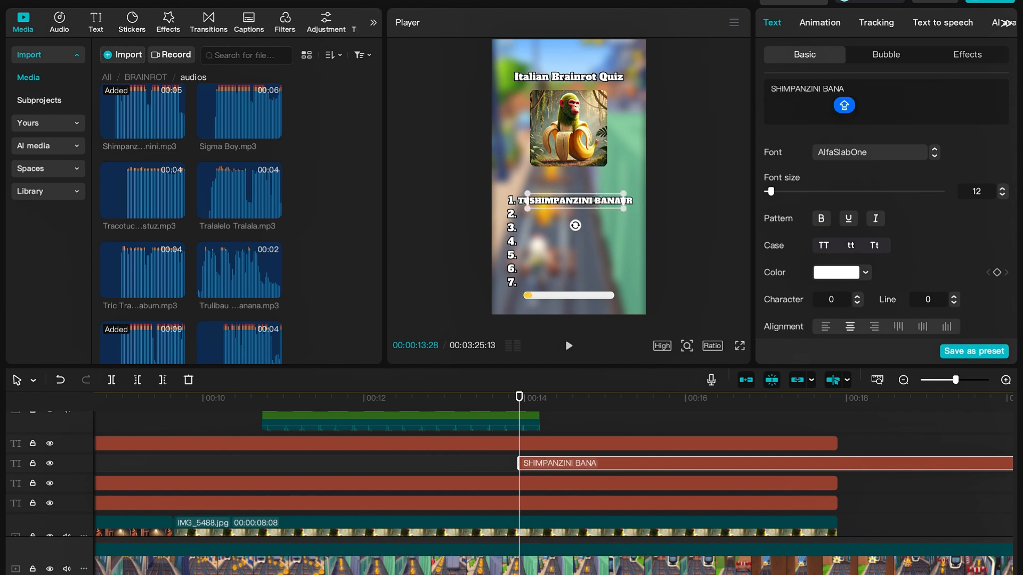
type("NINI")
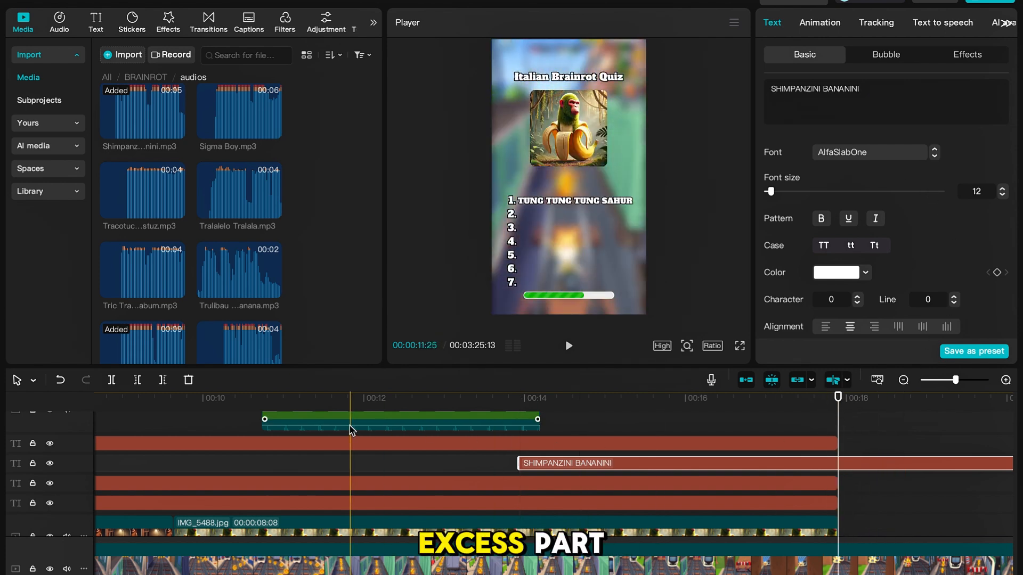
Step: Trim the SHIMPANZINI BANANINI text to the end of IMG_5488.jpg and move it beside number 2 in the preview
left_click(163, 380)
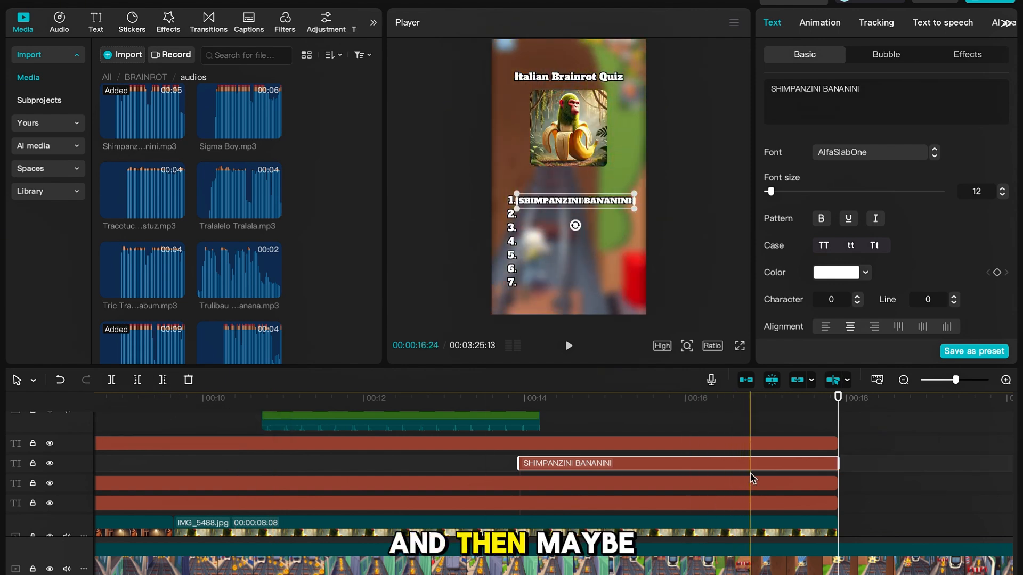
left_click(669, 427)
left_click(661, 467)
left_click_drag(563, 208, 563, 218)
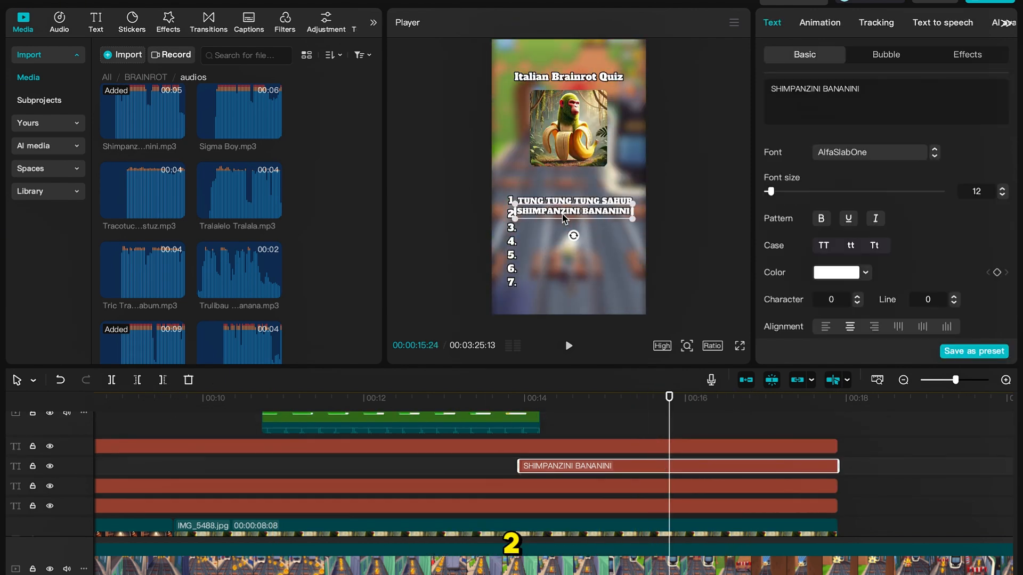
Step: Play back the quiz from the first character's timer to the second name reveal
left_click(222, 433)
left_click(133, 426)
key("Home")
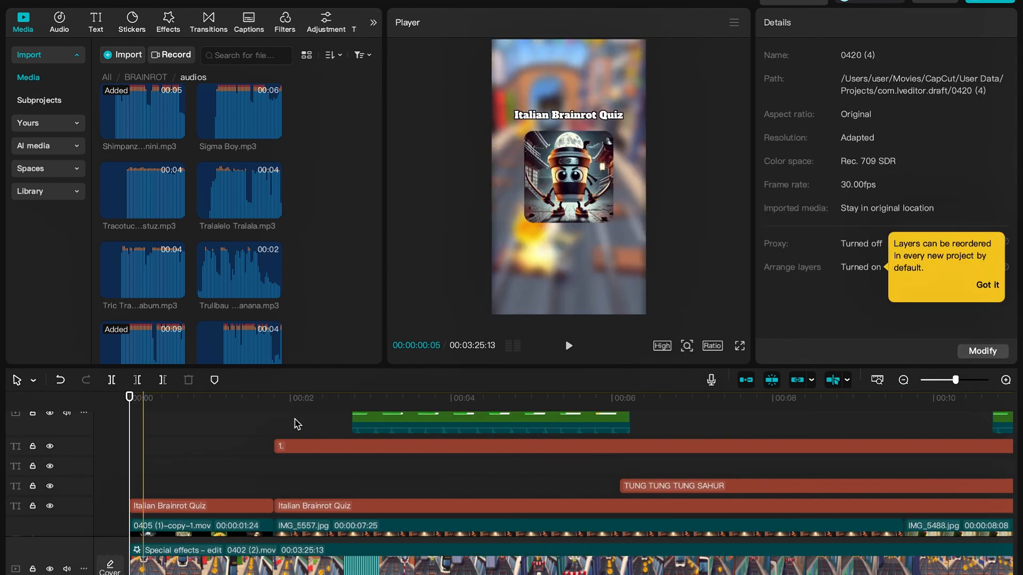
left_click(513, 468)
key("space")
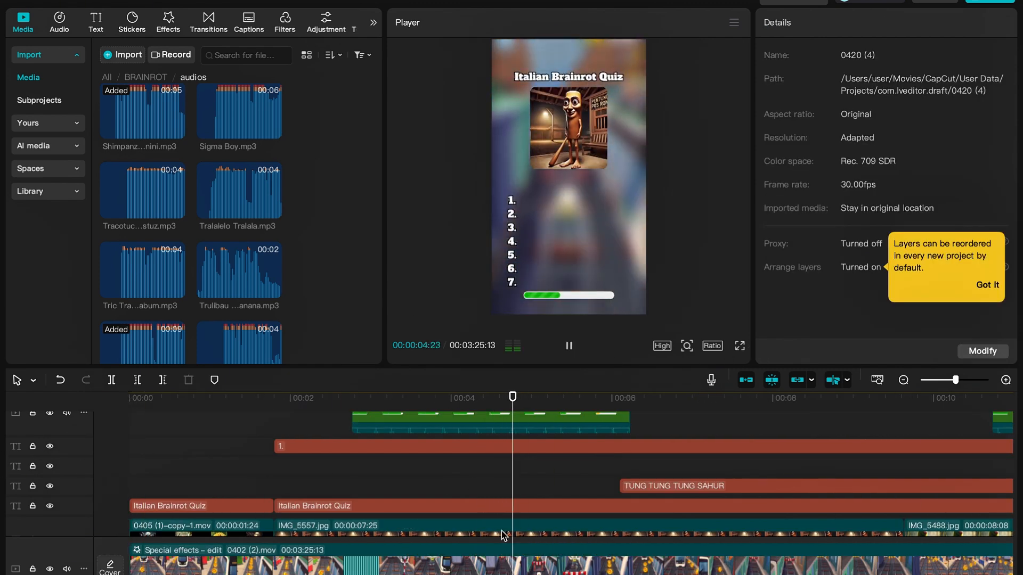
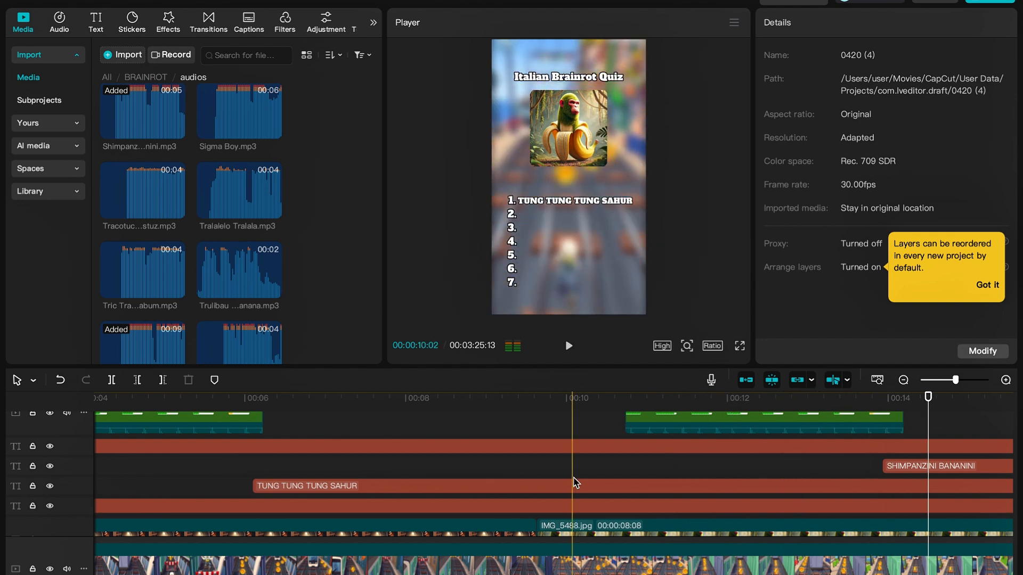
Step: Search the transitions for CLOUD and apply the Cloud transition between the intro clip and IMG_5557.jpg
scroll(575, 479, "left", 10)
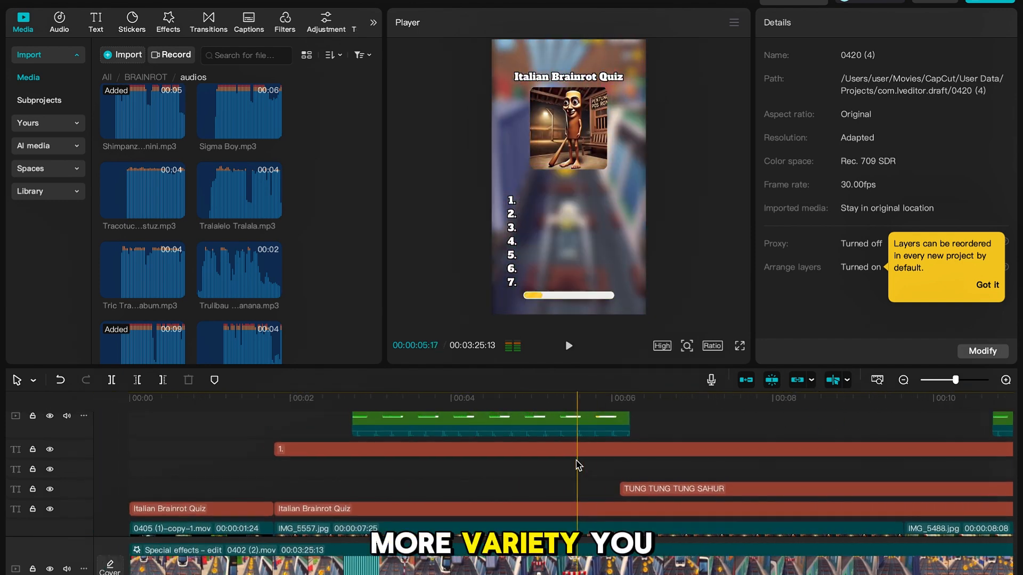
scroll(579, 465, "down", 3)
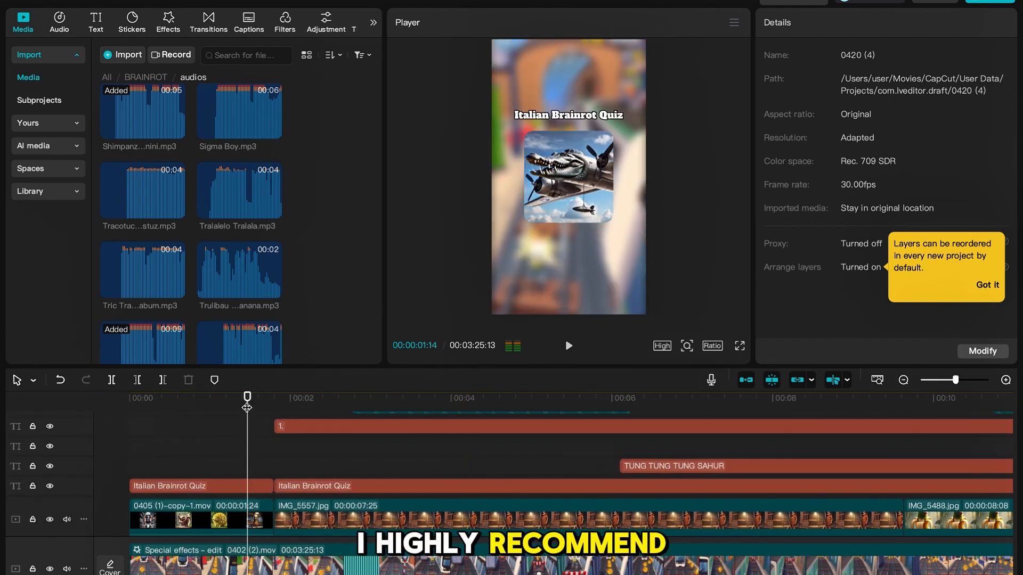
left_click(215, 24)
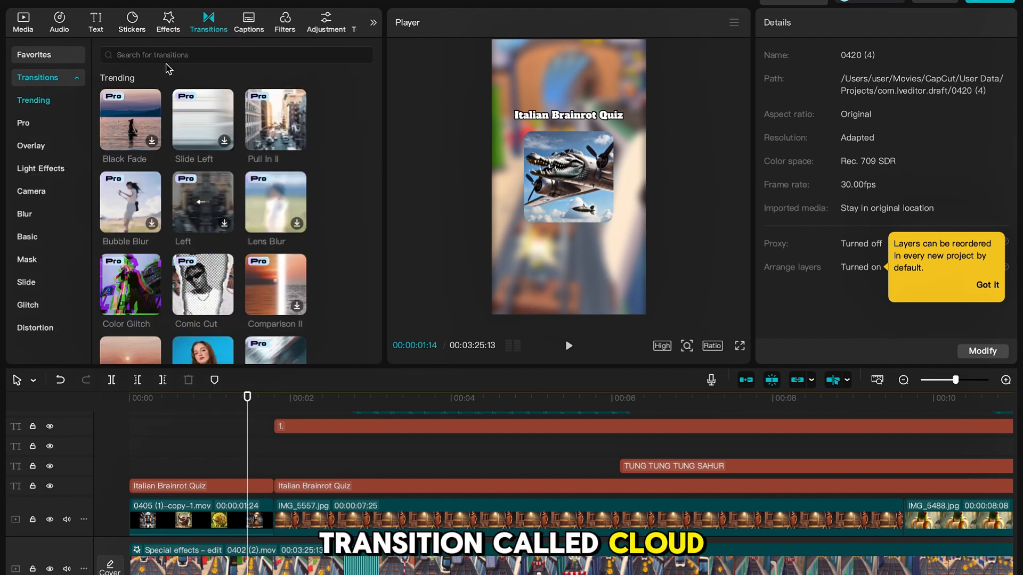
left_click(173, 60)
left_click(221, 99)
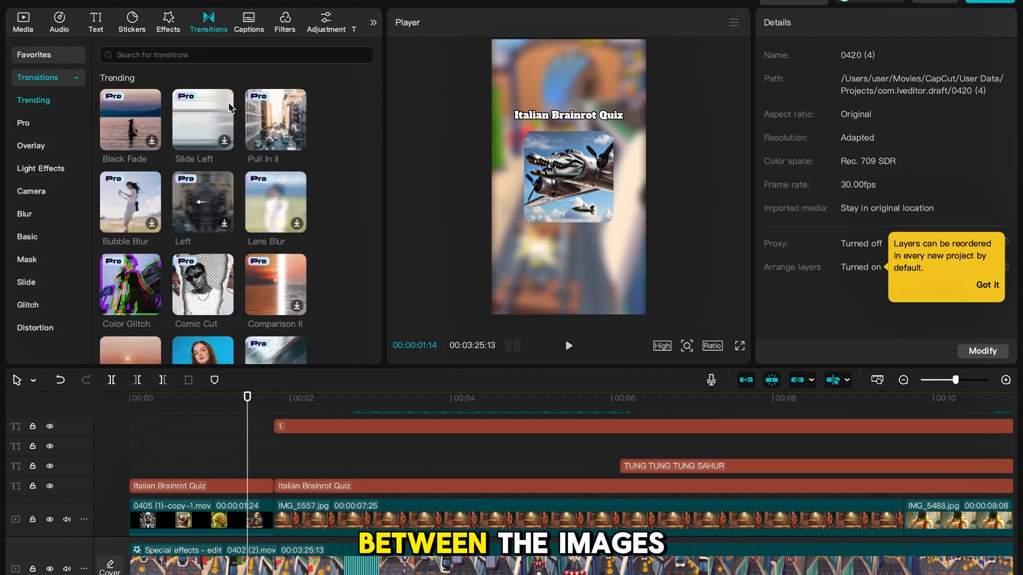
left_click_drag(135, 112, 261, 529)
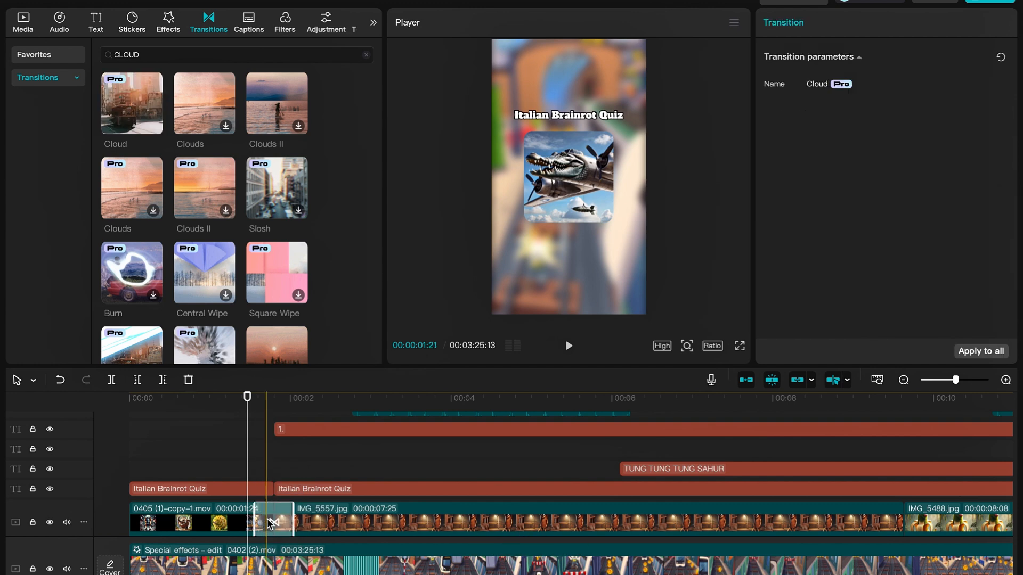
Step: Apply the Cloud transition between IMG_5557.jpg and IMG_5488.jpg
scroll(335, 490, "down", 2)
scroll(416, 474, "right", 5)
scroll(475, 467, "right", 1)
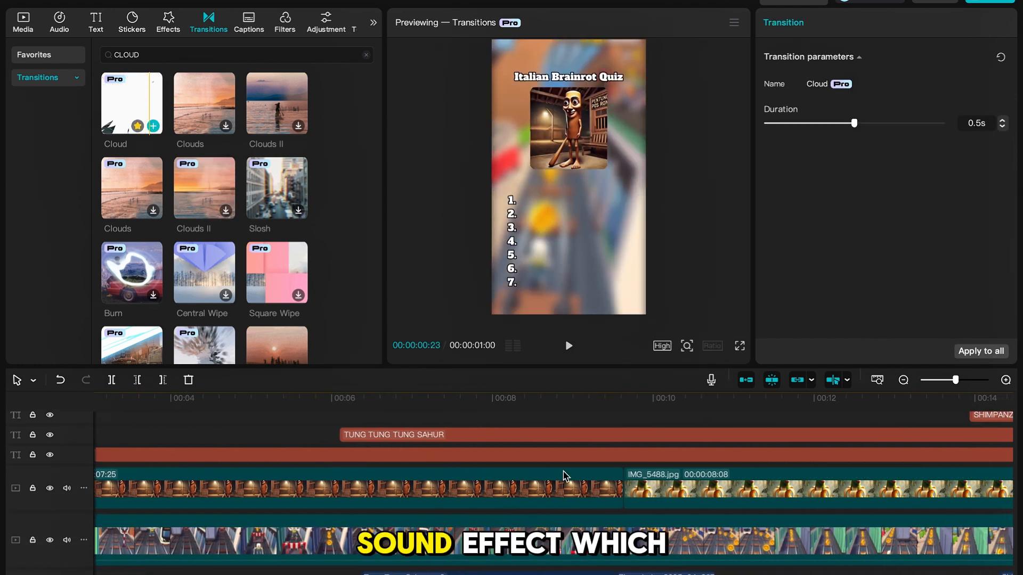
left_click_drag(127, 112, 608, 479)
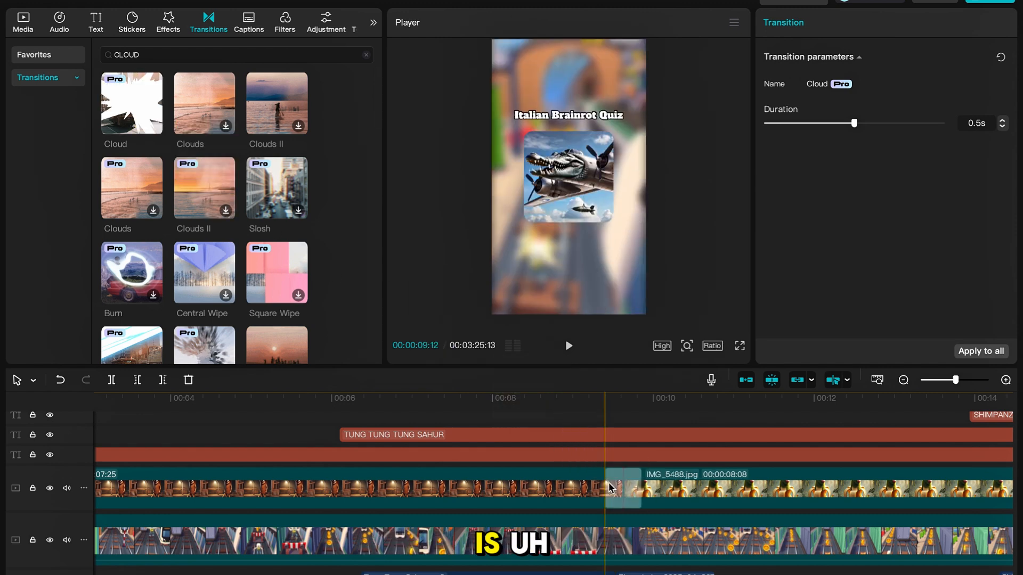
Step: Search the sound effects for SWISH and preview the Swish sound by Official Sound Studio
scroll(530, 461, "left", 10)
scroll(309, 522, "down", 5)
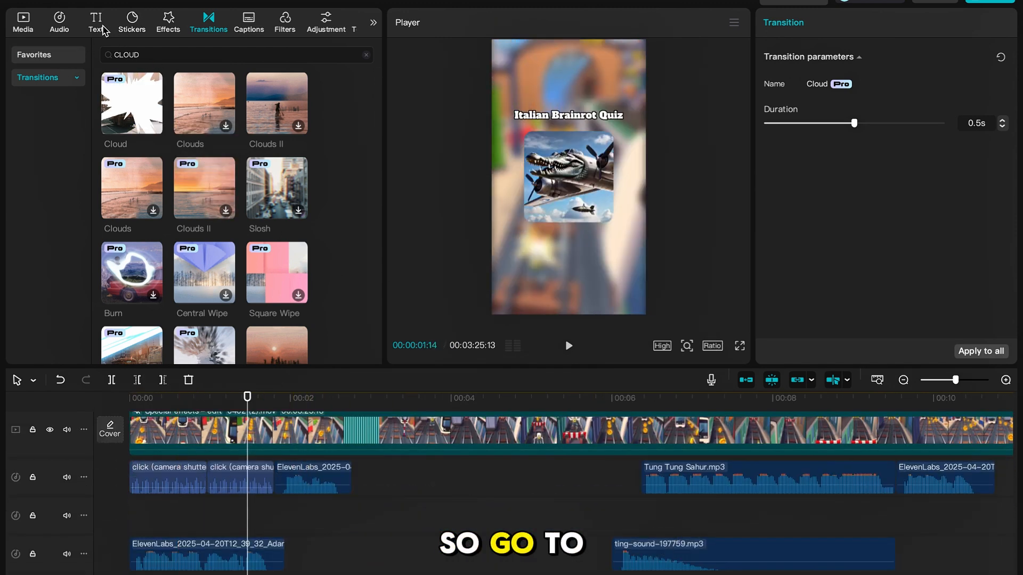
left_click(60, 30)
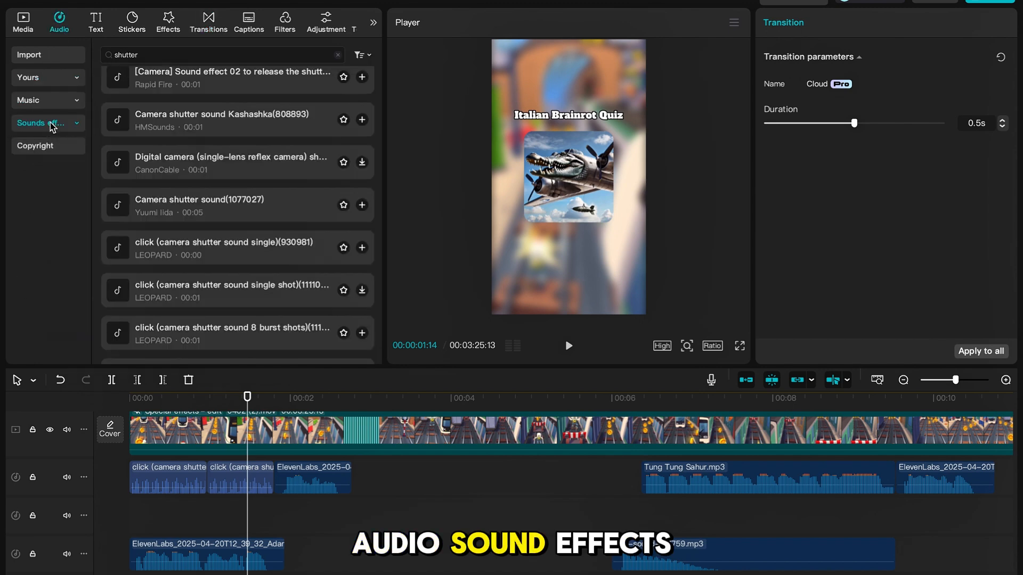
left_click(109, 55)
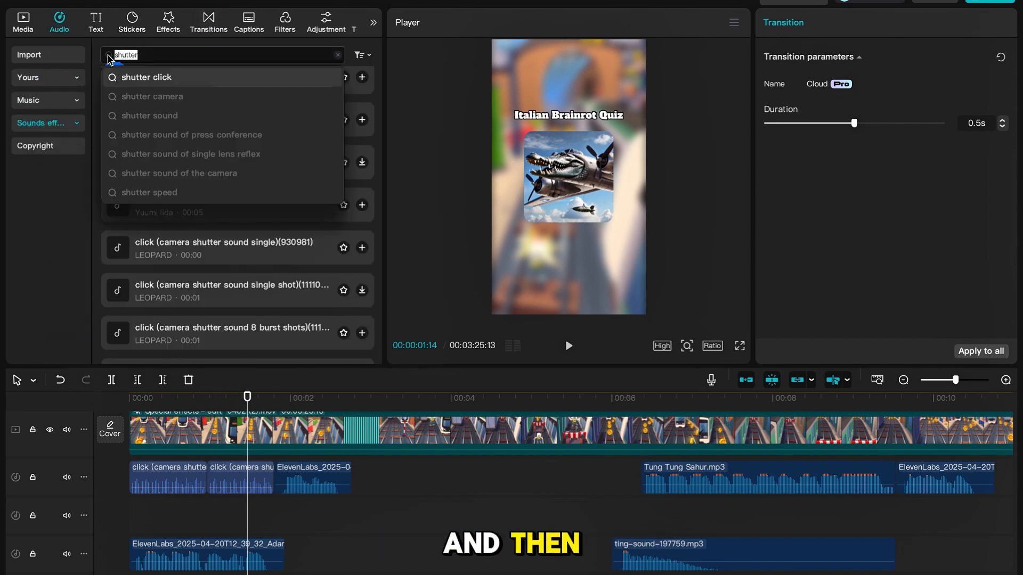
type("SWISH")
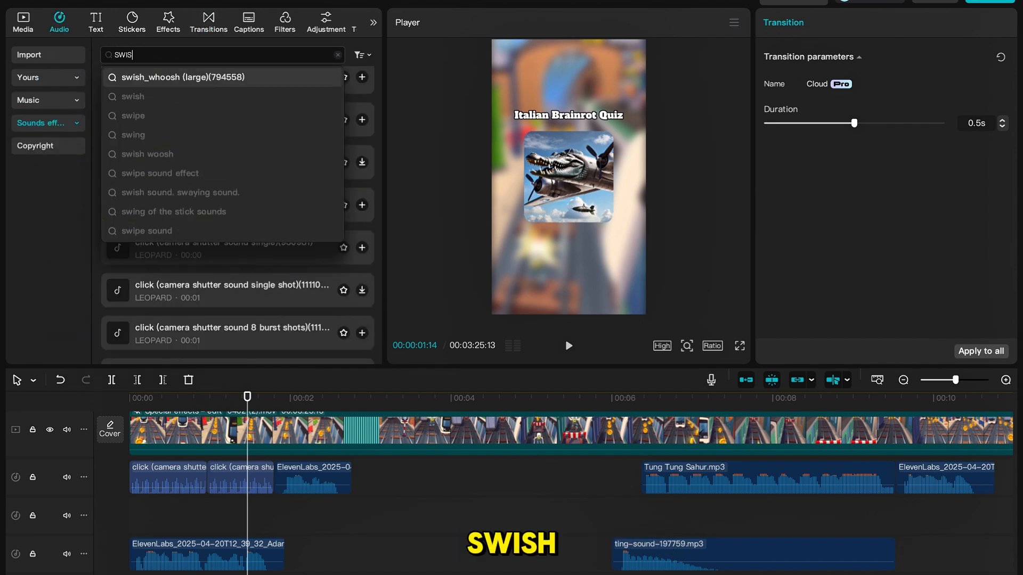
key("Return")
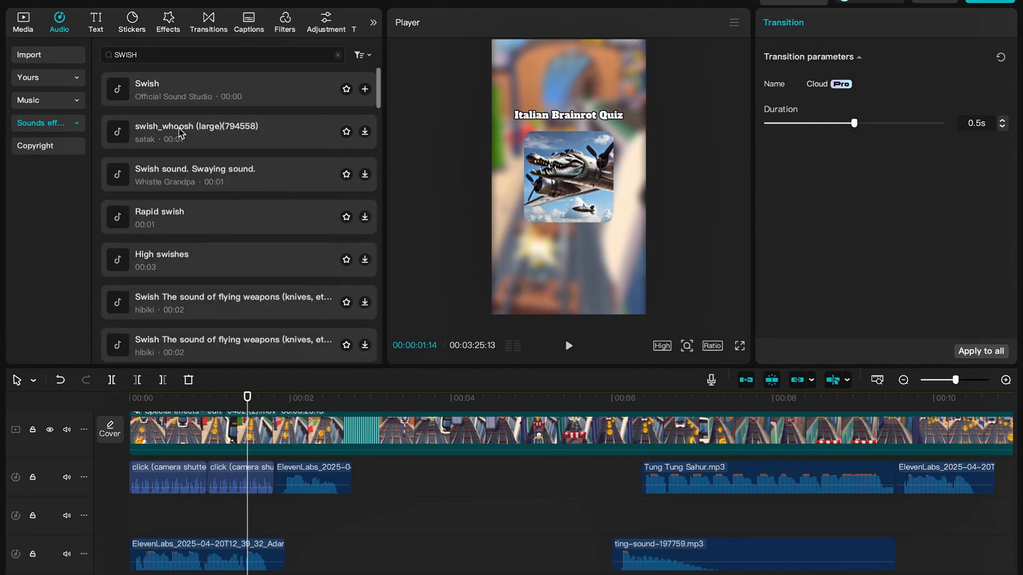
left_click(218, 105)
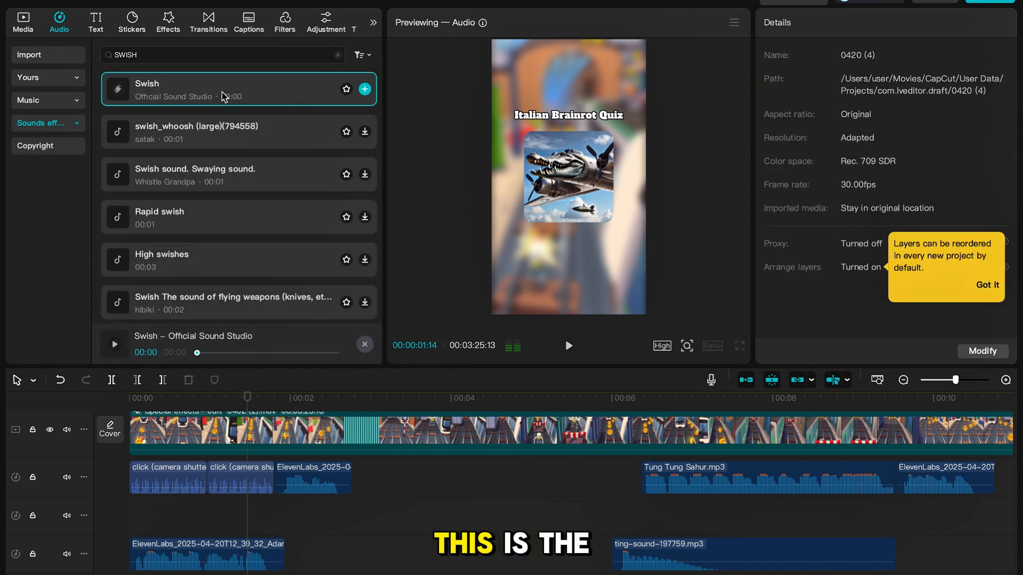
Step: Place the Swish sound on the empty audio track under the first Cloud transition and play it back
left_click_drag(218, 105, 261, 528)
key("space")
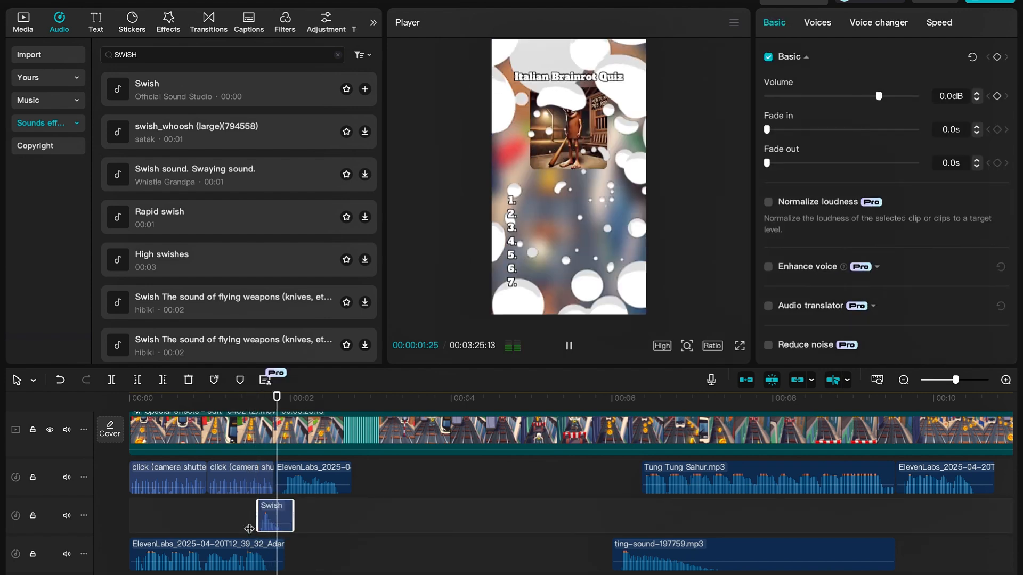
key("space")
Step: Fine-tune the Swish clip's position so it sounds in time with the first Cloud transition, playing back after each shift
left_click_drag(285, 524, 276, 525)
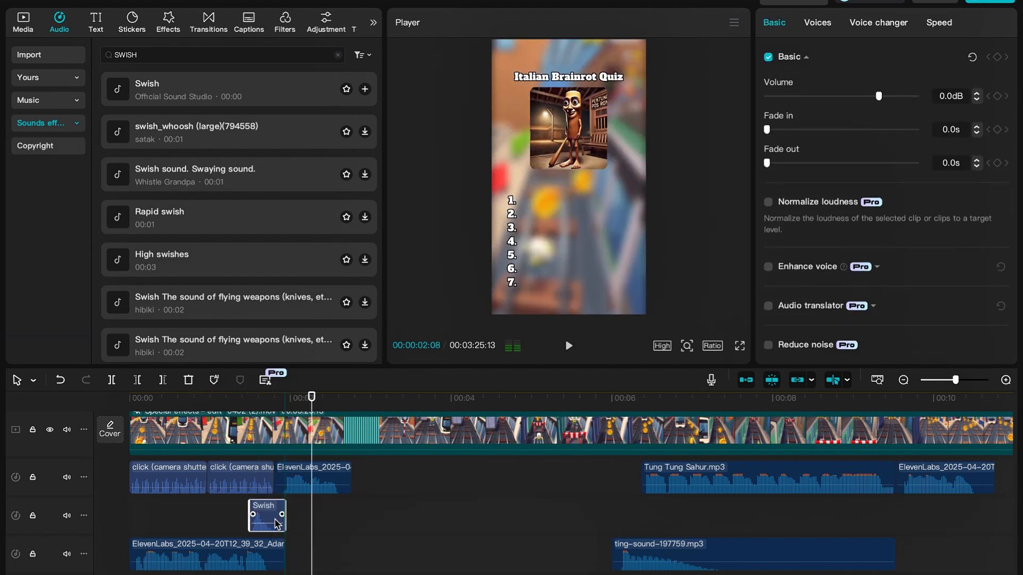
left_click(244, 523)
key("space")
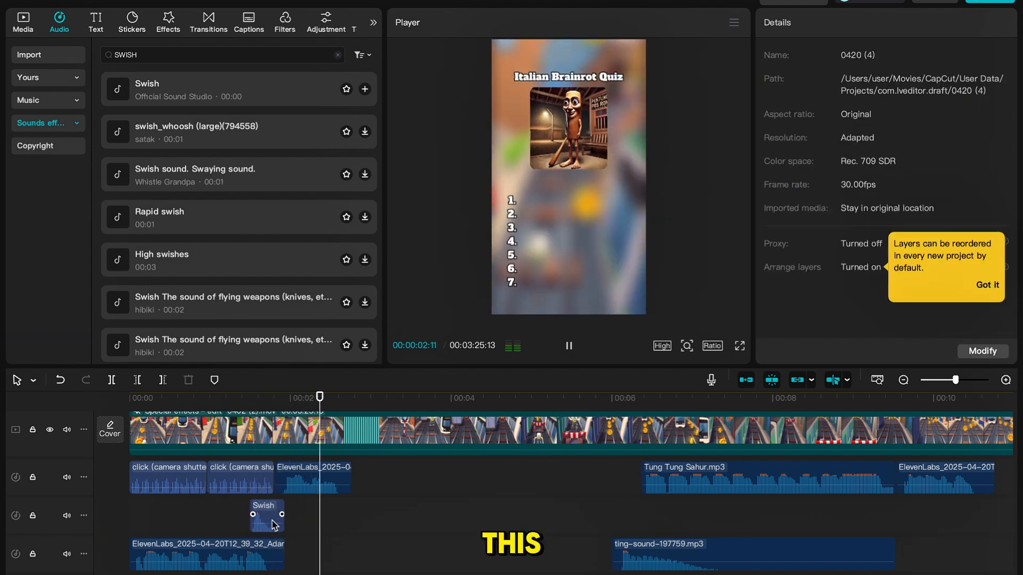
key("space")
left_click_drag(273, 526, 279, 525)
left_click(244, 517)
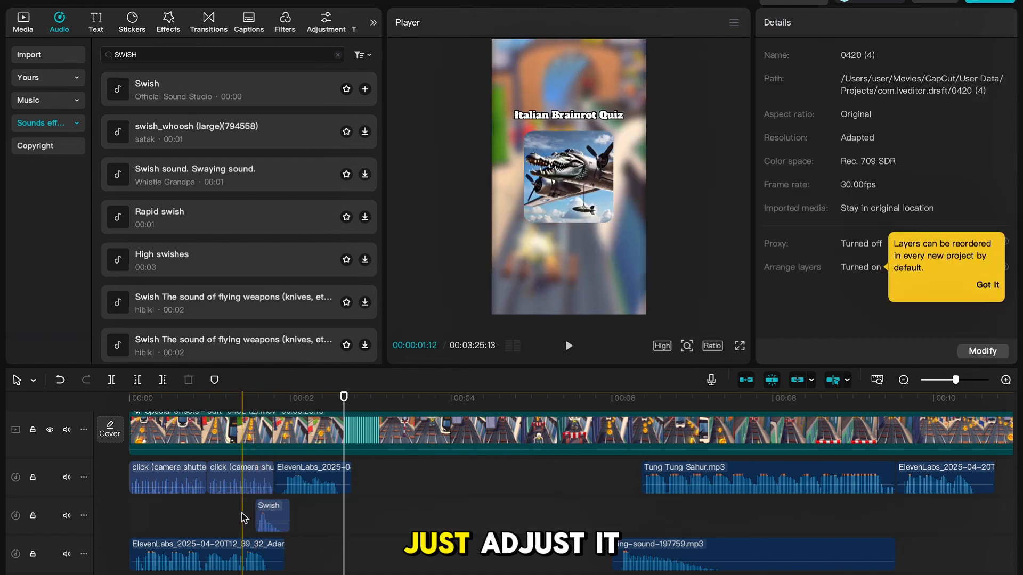
left_click(238, 522)
key("space")
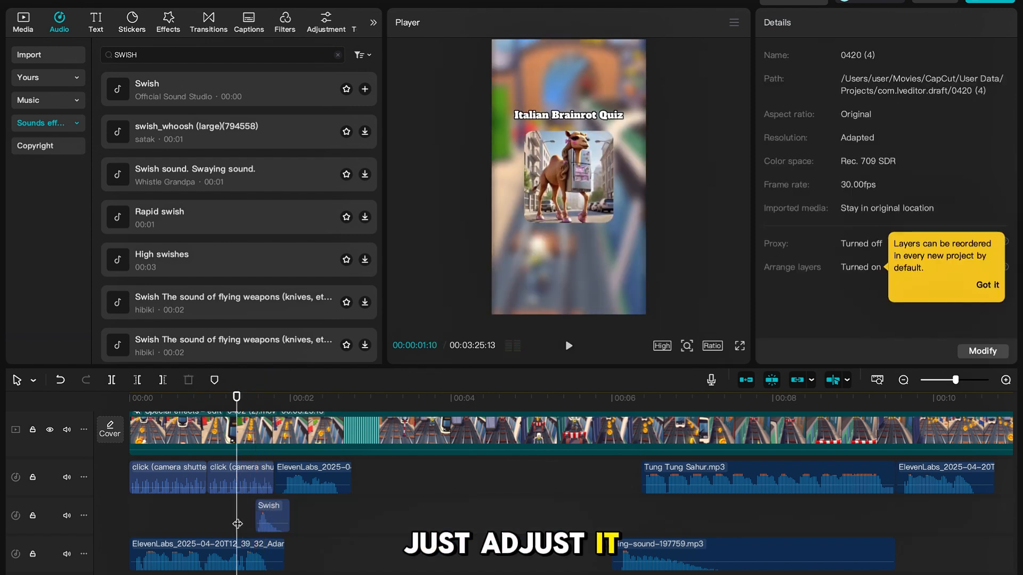
key("space")
Step: Duplicate the Swish sound, place the copy on the audio track under the second Cloud transition, and play it back in time
left_click(270, 522)
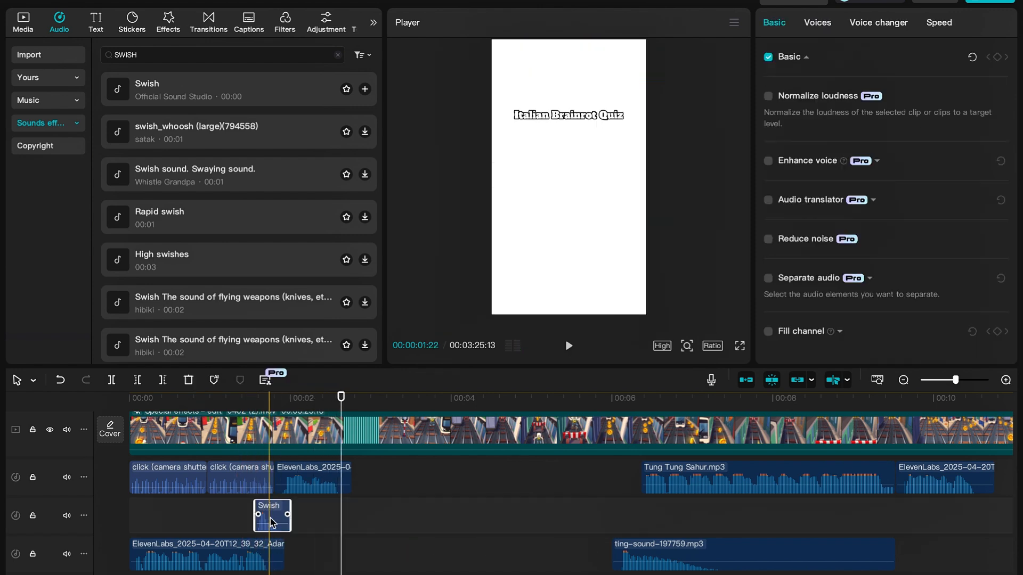
key("super+v")
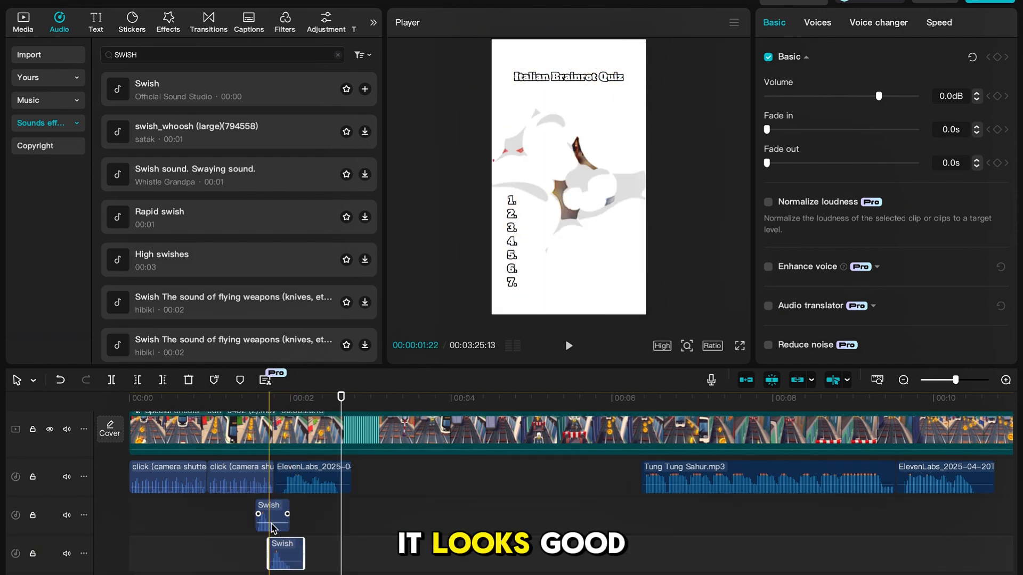
scroll(521, 564, "right", 5)
left_click_drag(376, 557, 548, 524)
scroll(645, 528, "right", 1)
scroll(646, 528, "right", 1)
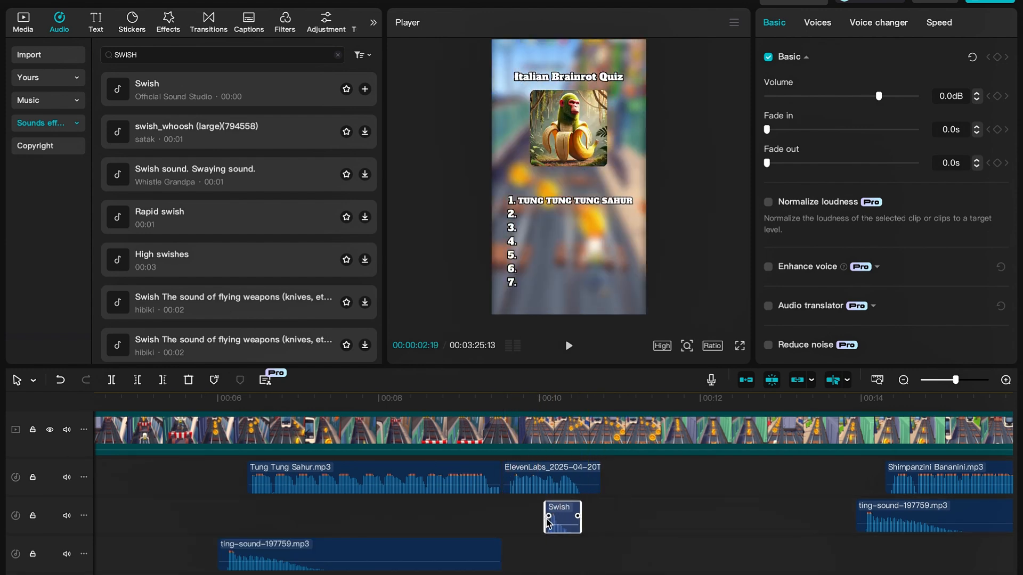
left_click(465, 526)
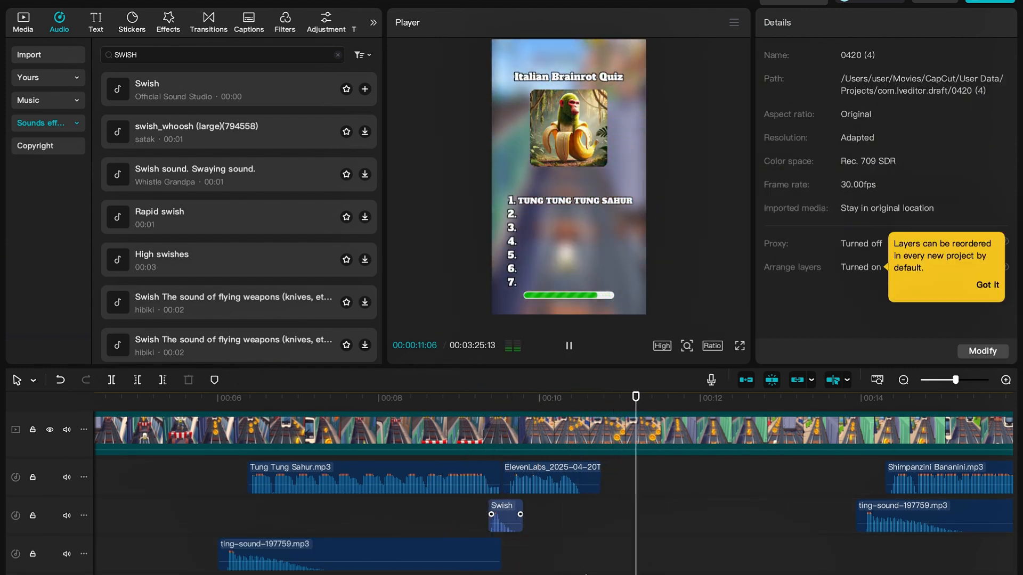
Step: Move the quiz title, numbered list and name texts slightly higher in the frame, raising the list and names further without the title
scroll(586, 574, "left", 3)
left_click(570, 573)
scroll(549, 554, "up", 5)
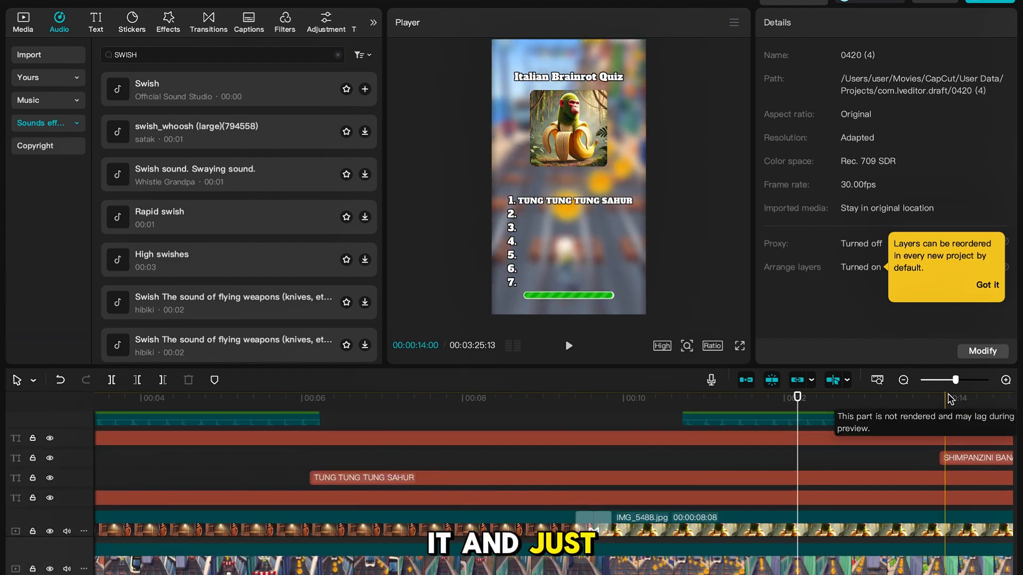
left_click_drag(955, 380, 938, 381)
left_click_drag(225, 440, 157, 501)
scroll(235, 499, "down", 2)
scroll(235, 499, "up", 2)
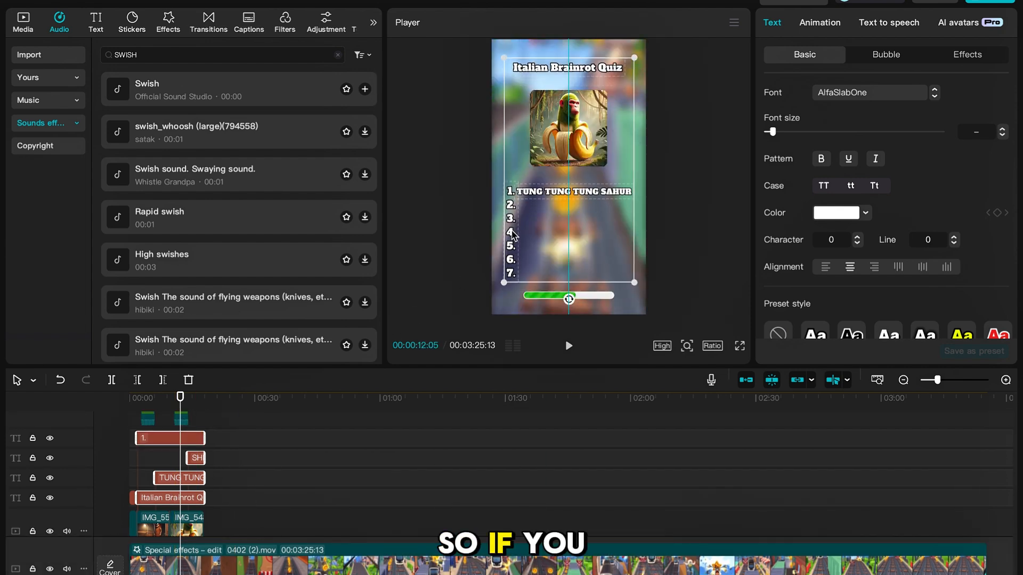
left_click(221, 434)
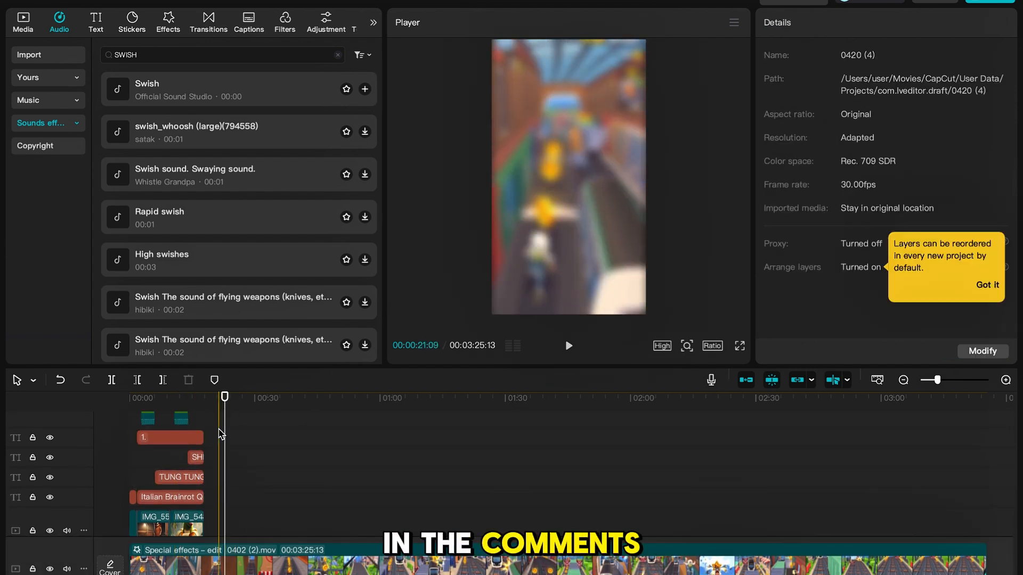
left_click_drag(221, 434, 203, 476)
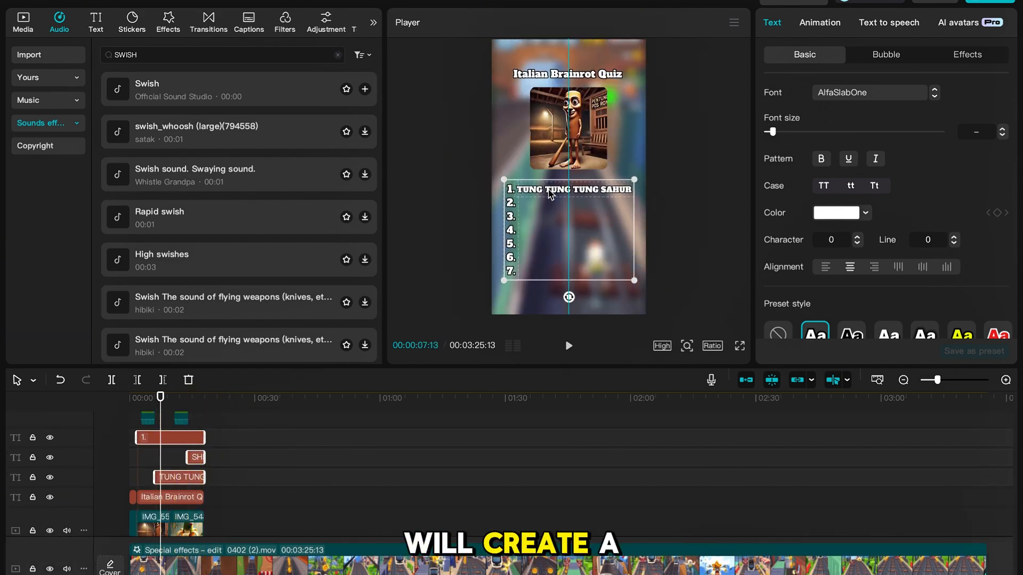
left_click(244, 445)
Step: Select both green progress-bar timer clips together and nudge them slightly upward in the frame below the numbered list
scroll(188, 438, "up", 2)
left_click_drag(207, 425, 145, 445)
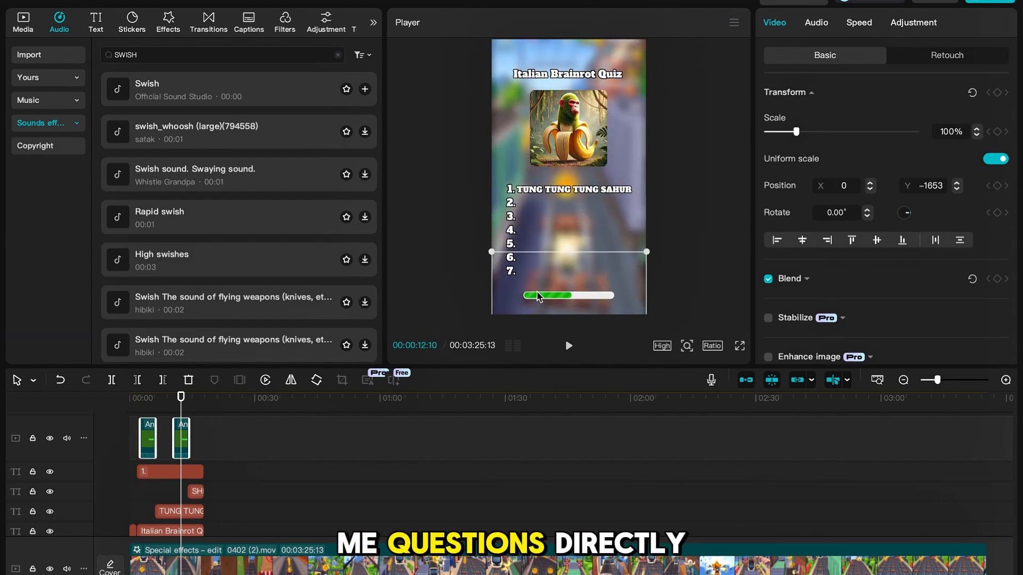
left_click_drag(538, 301, 538, 292)
left_click(210, 418)
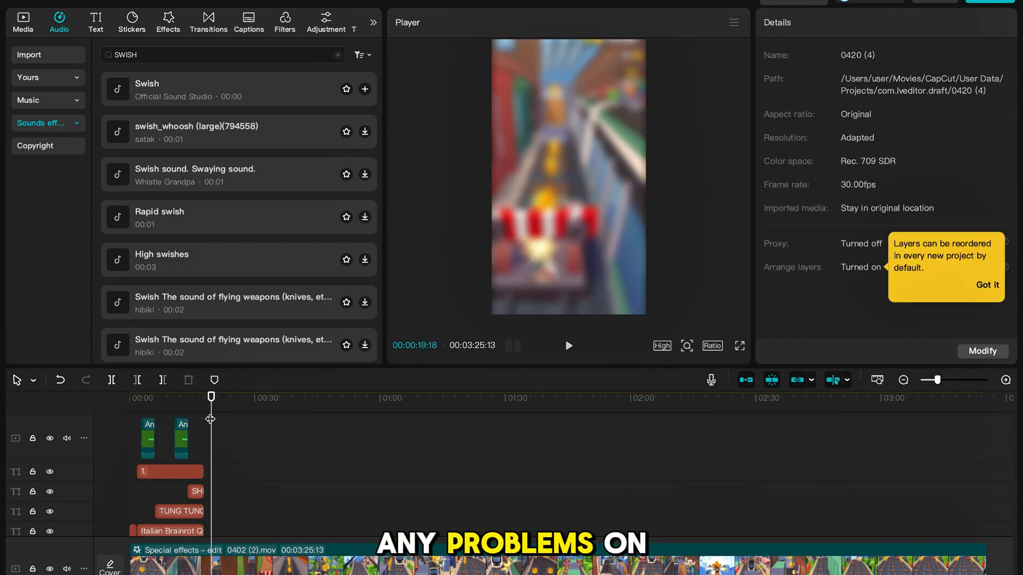
left_click_drag(210, 418, 146, 418)
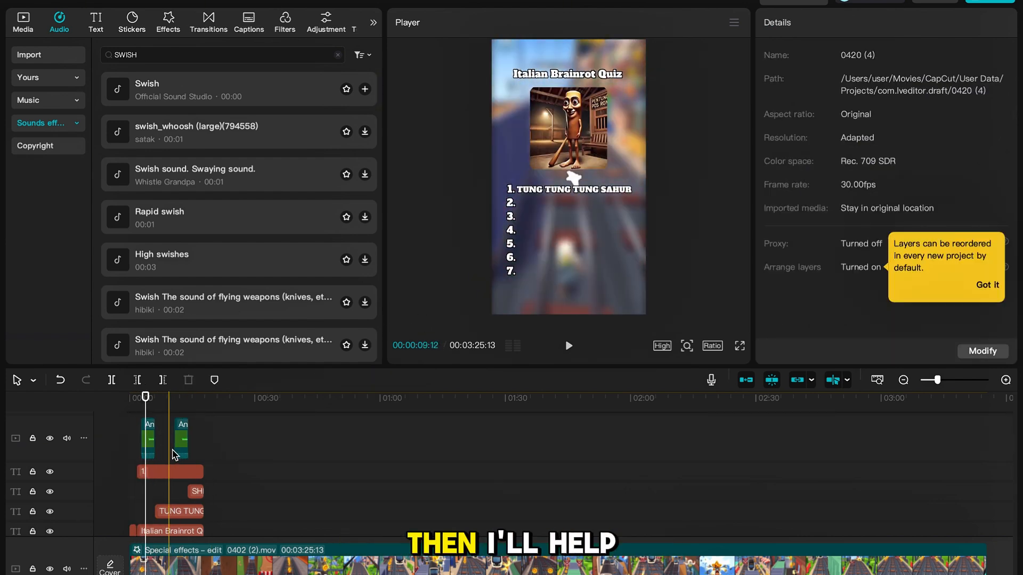